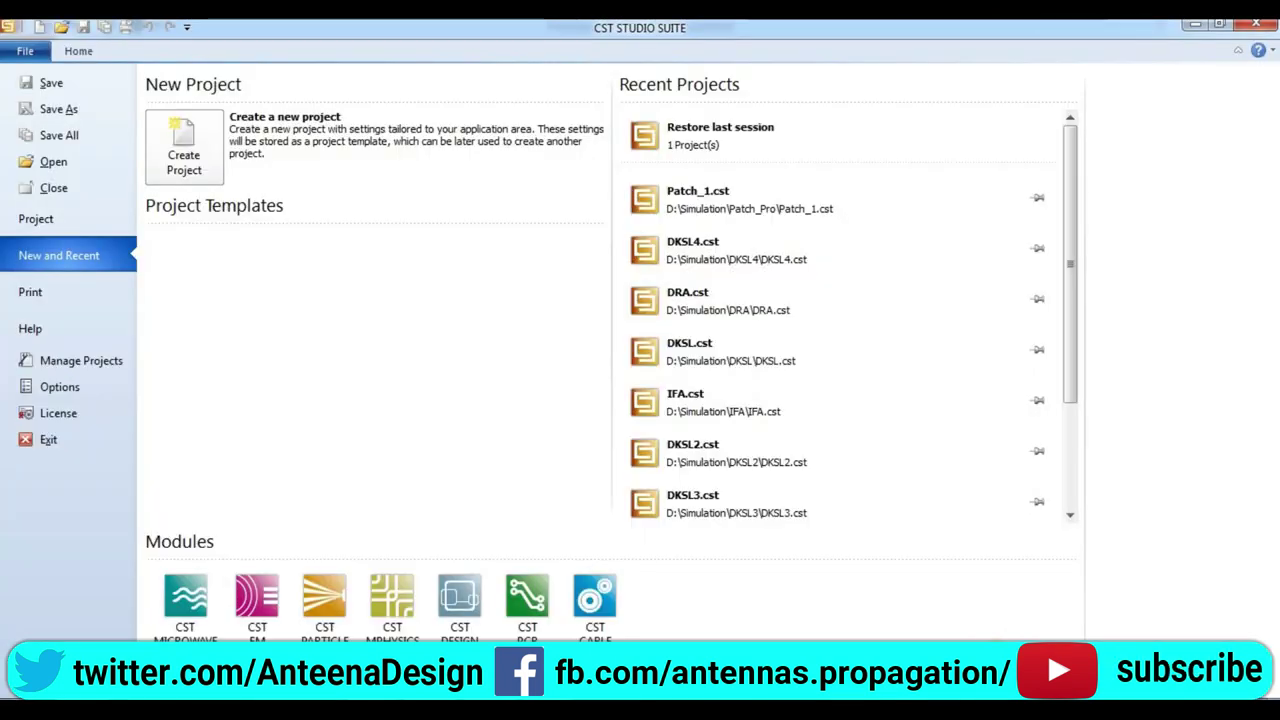
Start a new project from the MW & RF & Optical > Antennas > Wire template with the Time Domain solver
click(190, 160)
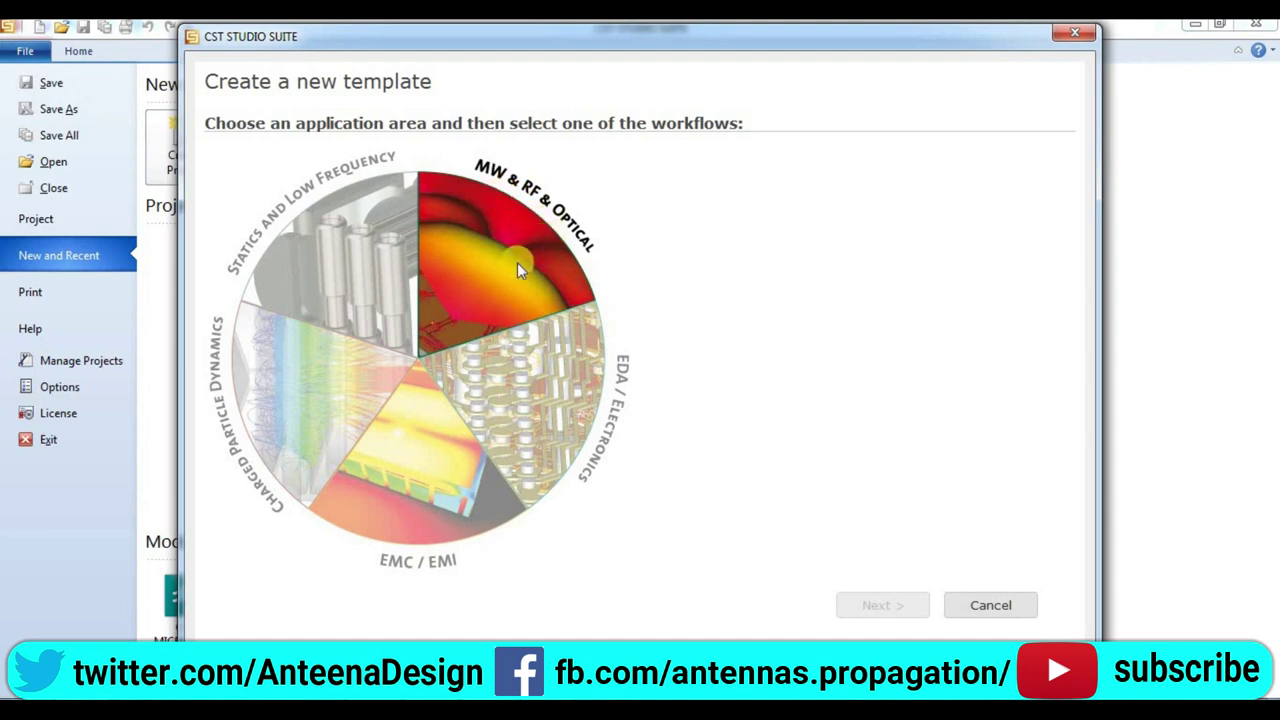
click(517, 262)
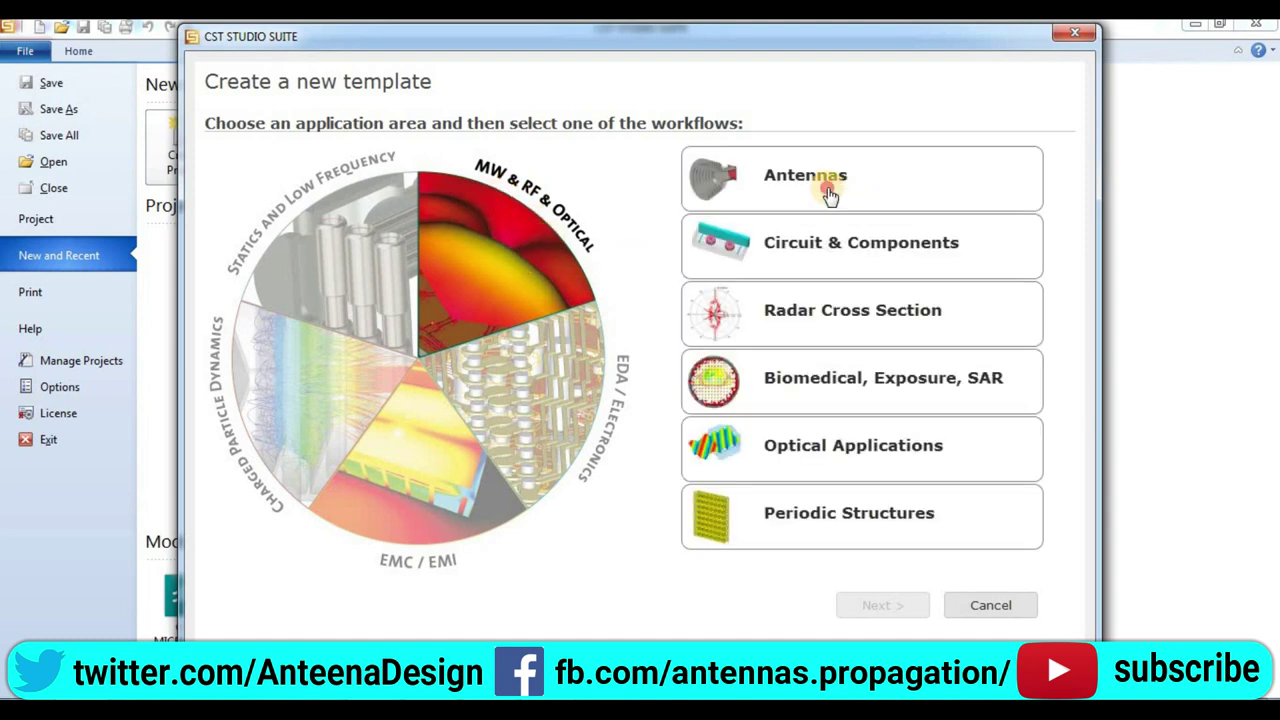
click(831, 191)
click(898, 606)
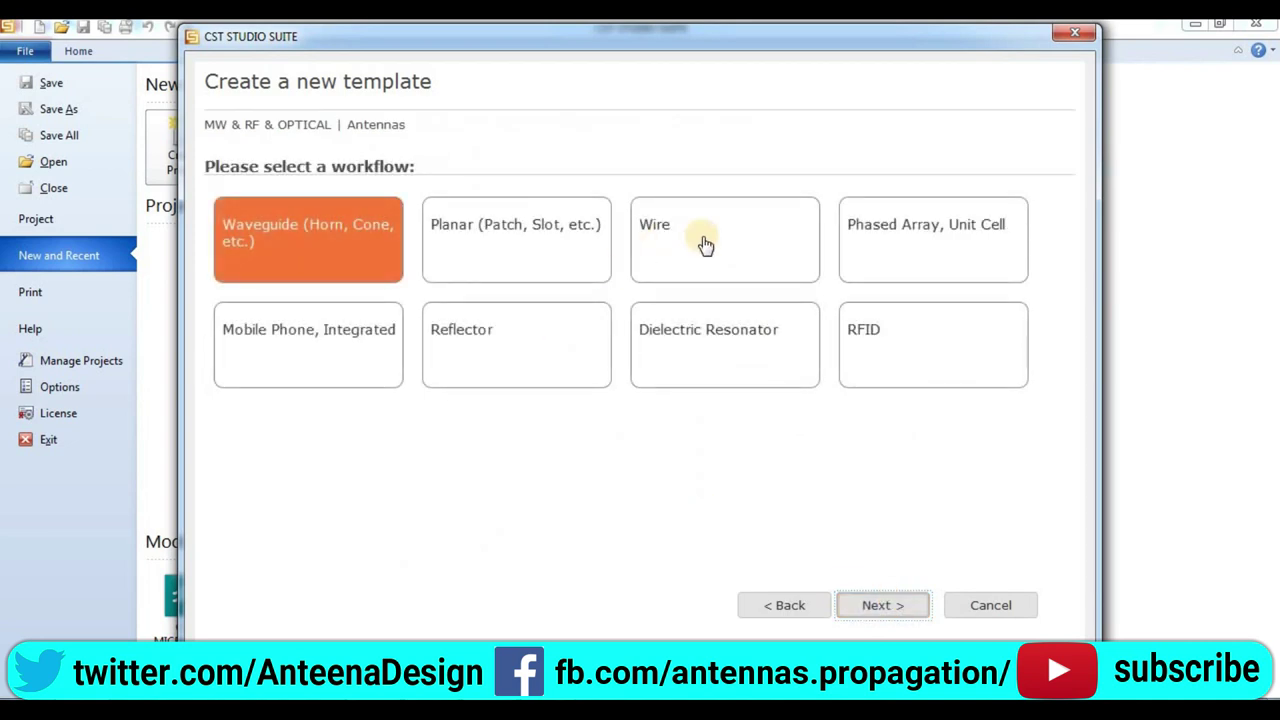
click(705, 243)
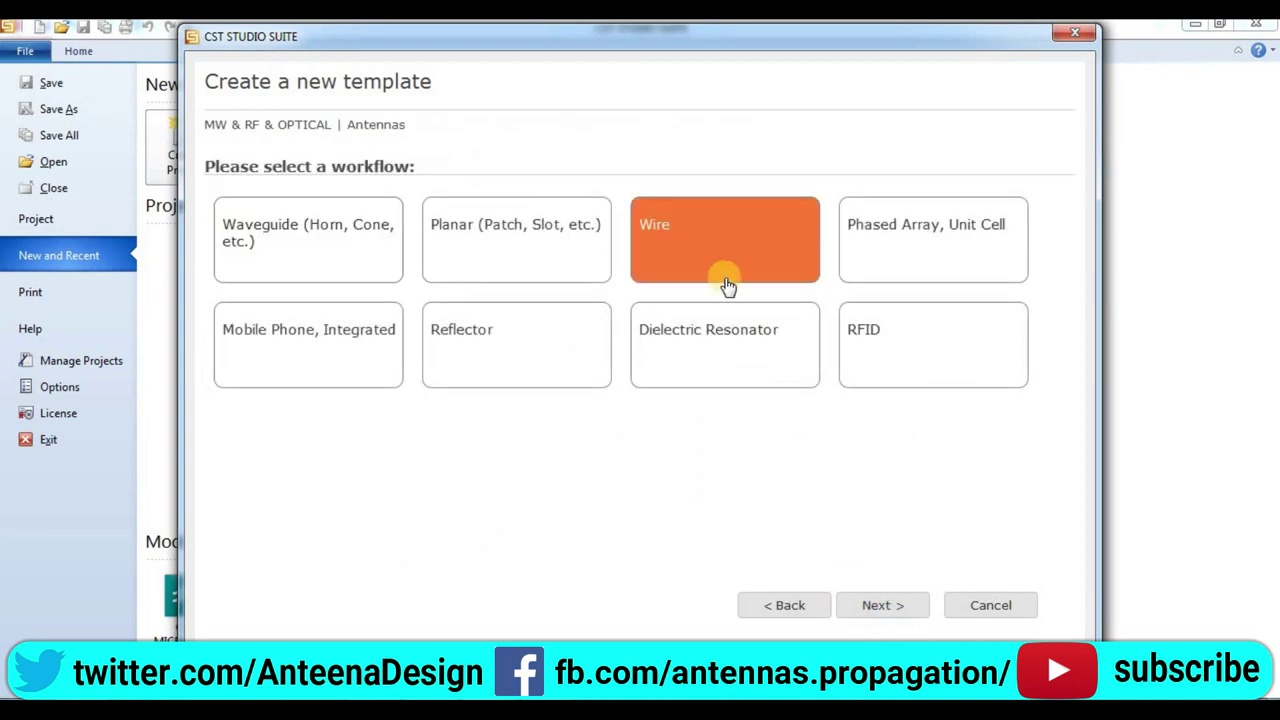
click(885, 611)
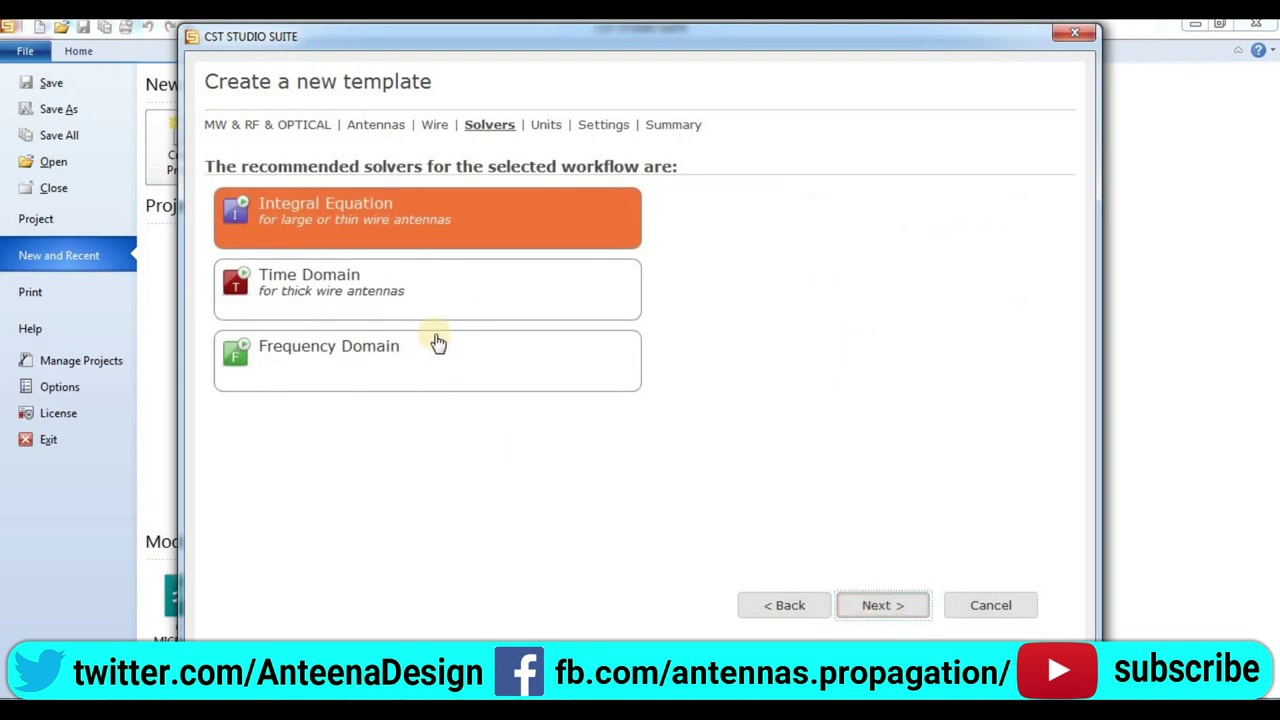
click(424, 305)
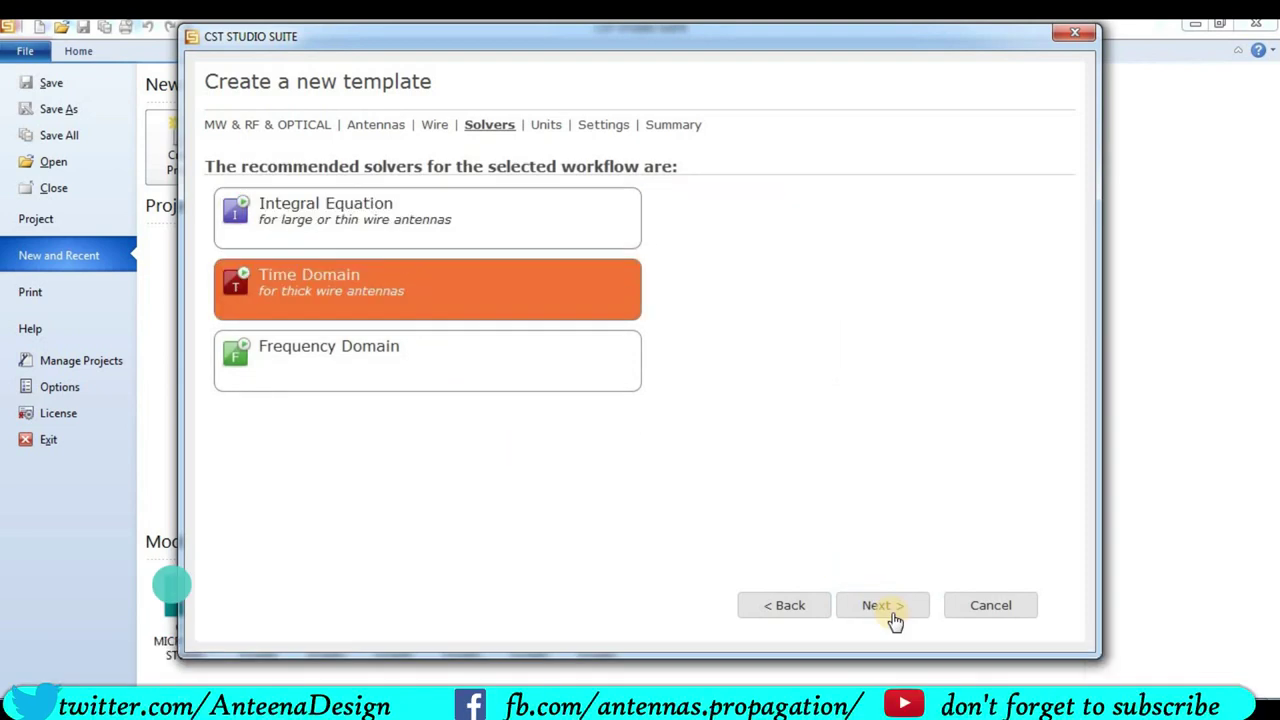
click(884, 608)
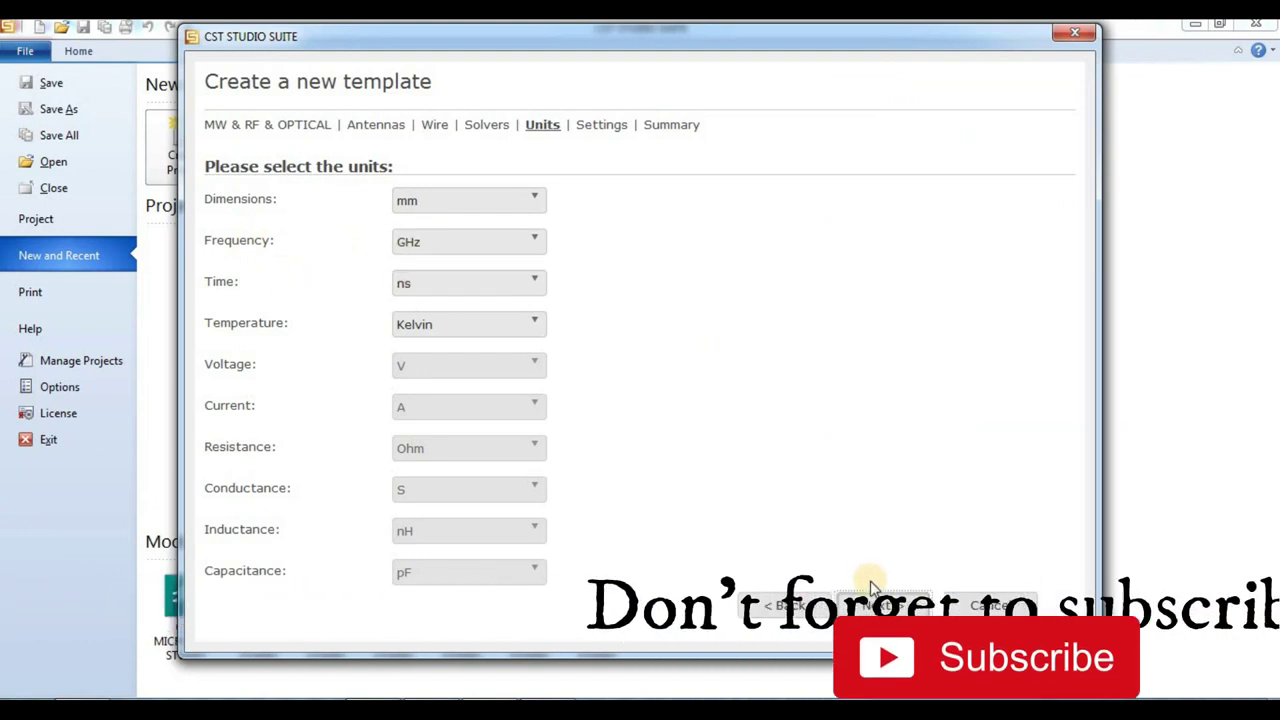
Set the frequency range to 1–15 GHz and add E-field, H-field and farfield monitors
click(909, 608)
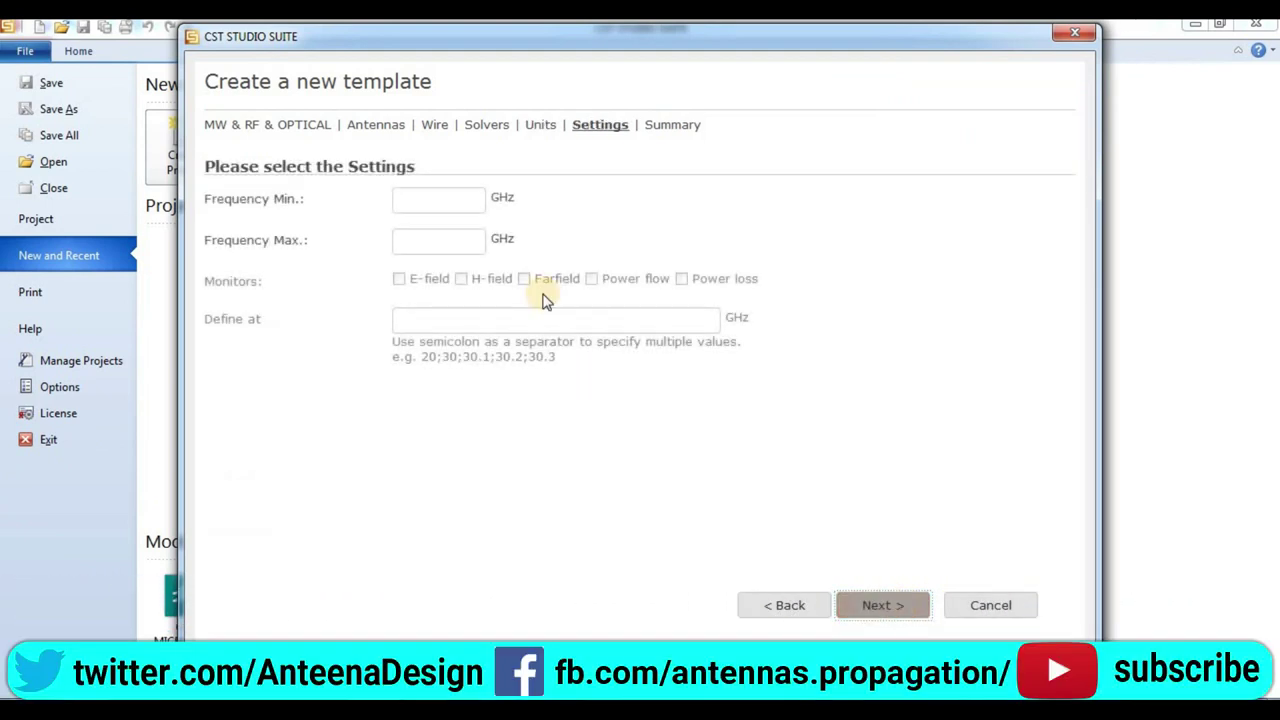
click(469, 208)
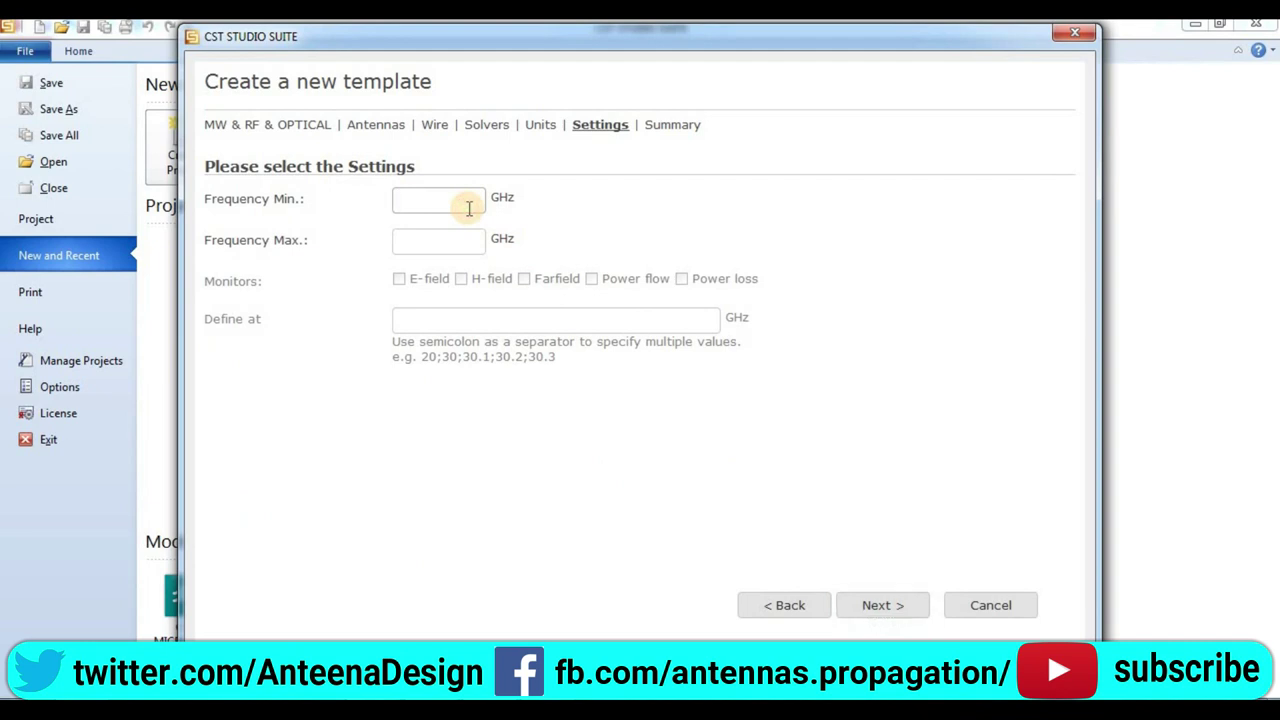
text(1)
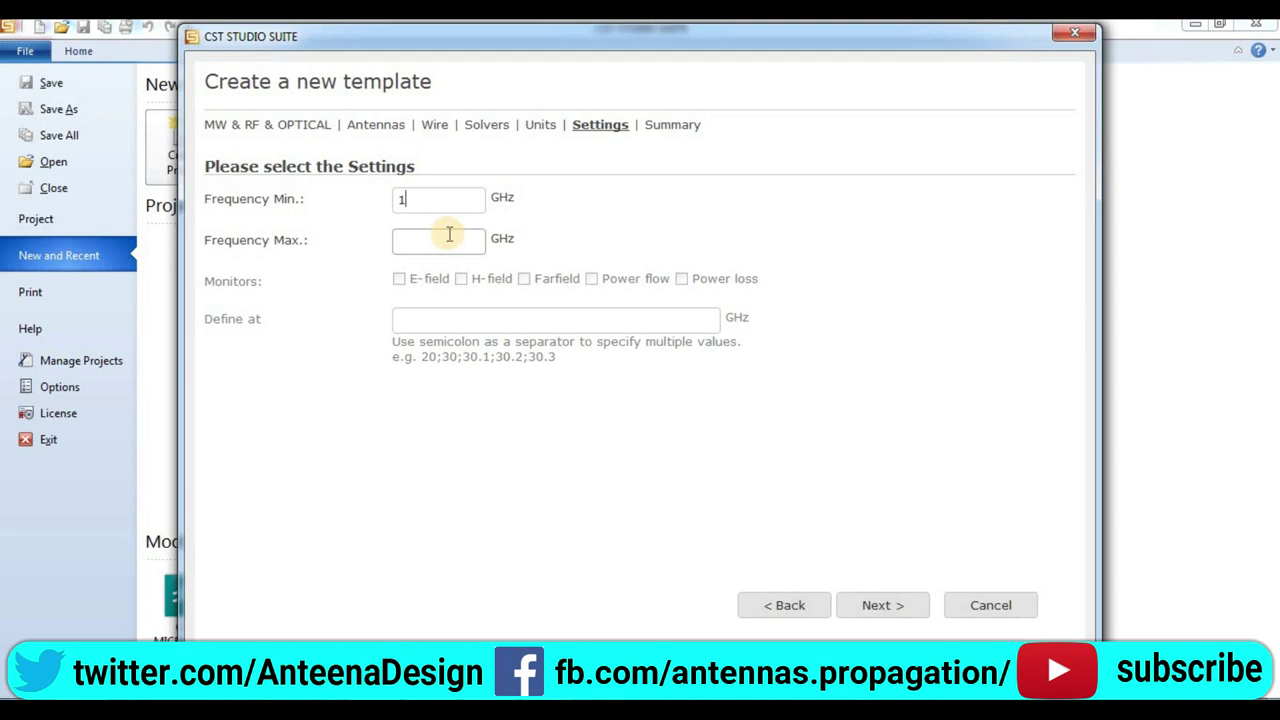
click(449, 234)
text(15)
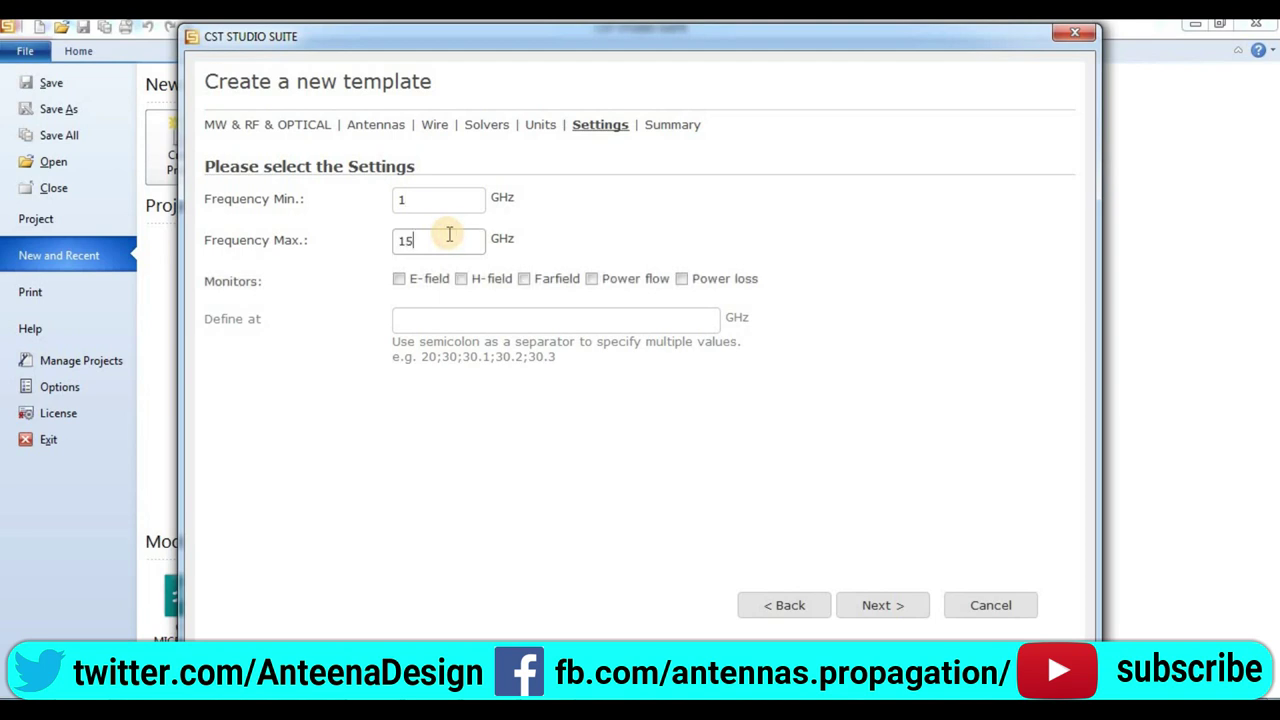
click(399, 279)
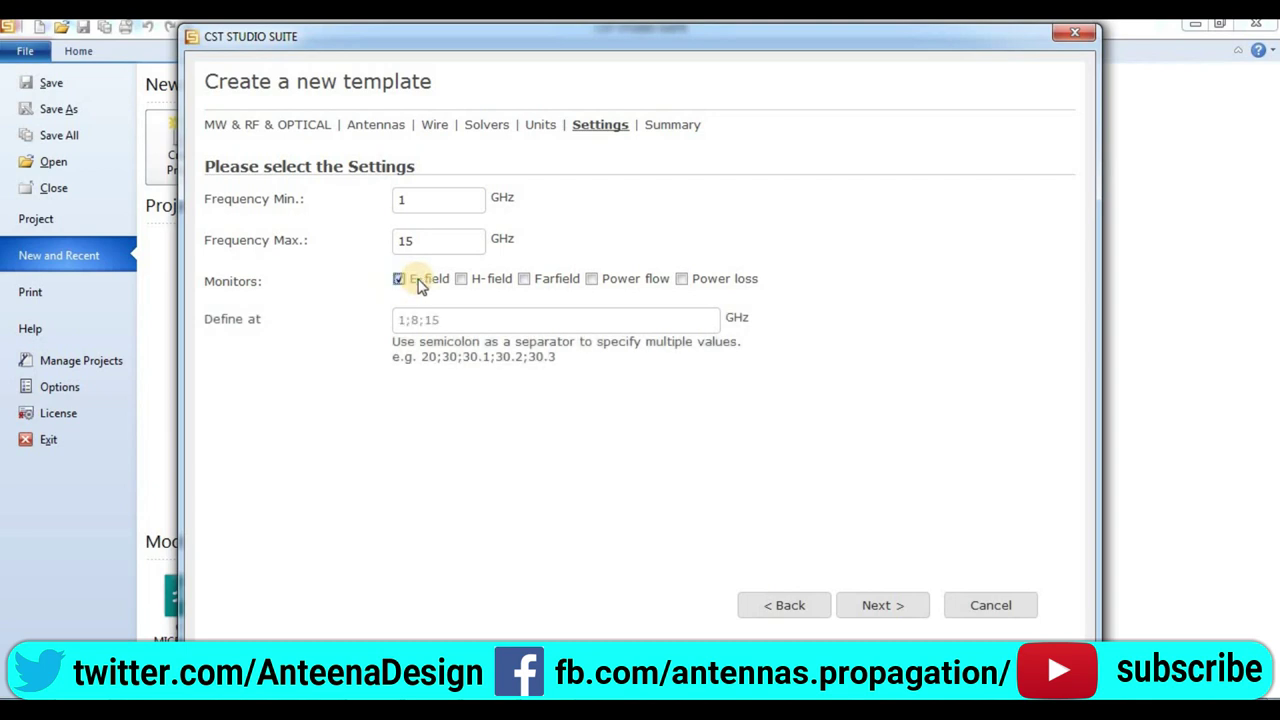
click(461, 279)
click(524, 279)
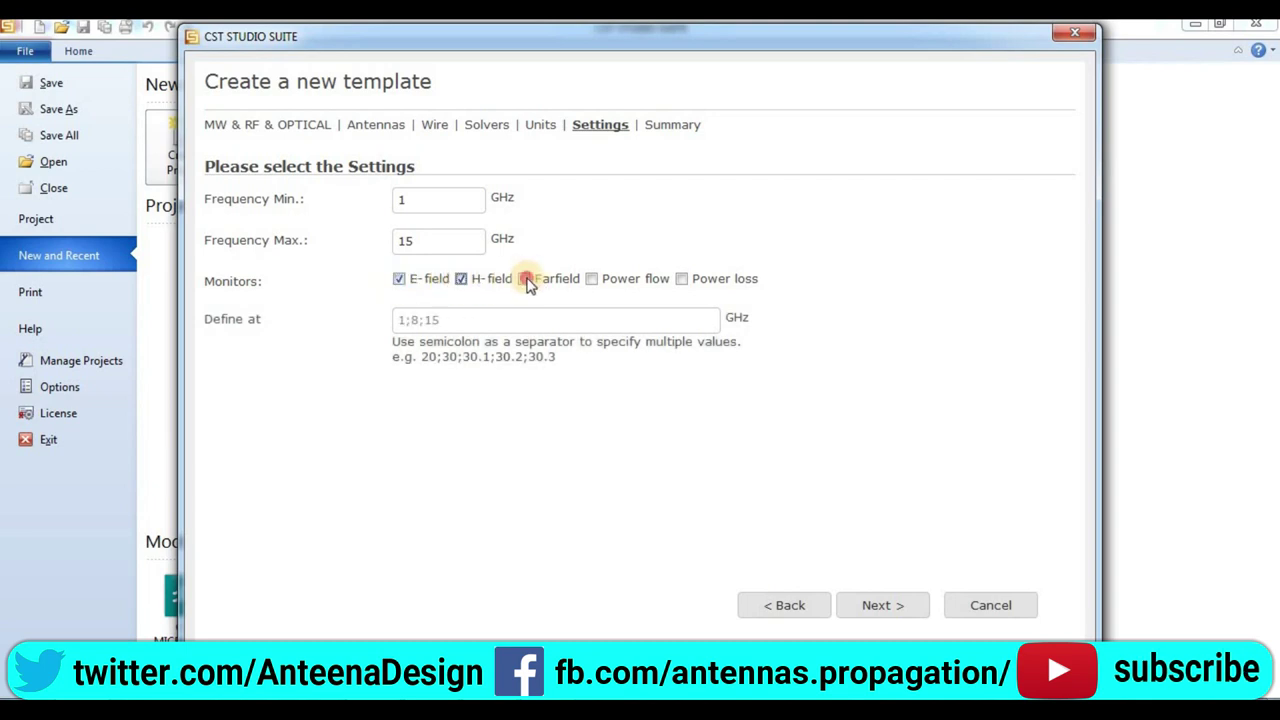
click(890, 602)
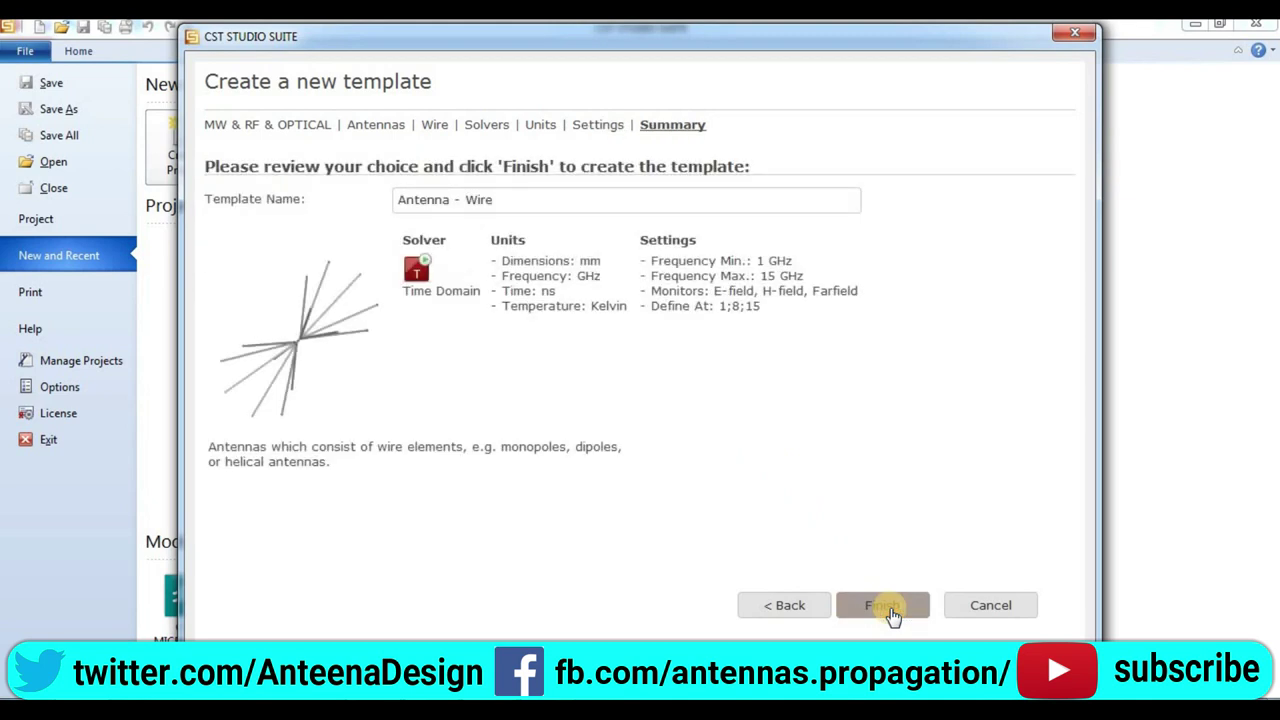
Finish the wizard to create Untitled_0, cancelling a started cylinder, and begin a new parameter
click(893, 612)
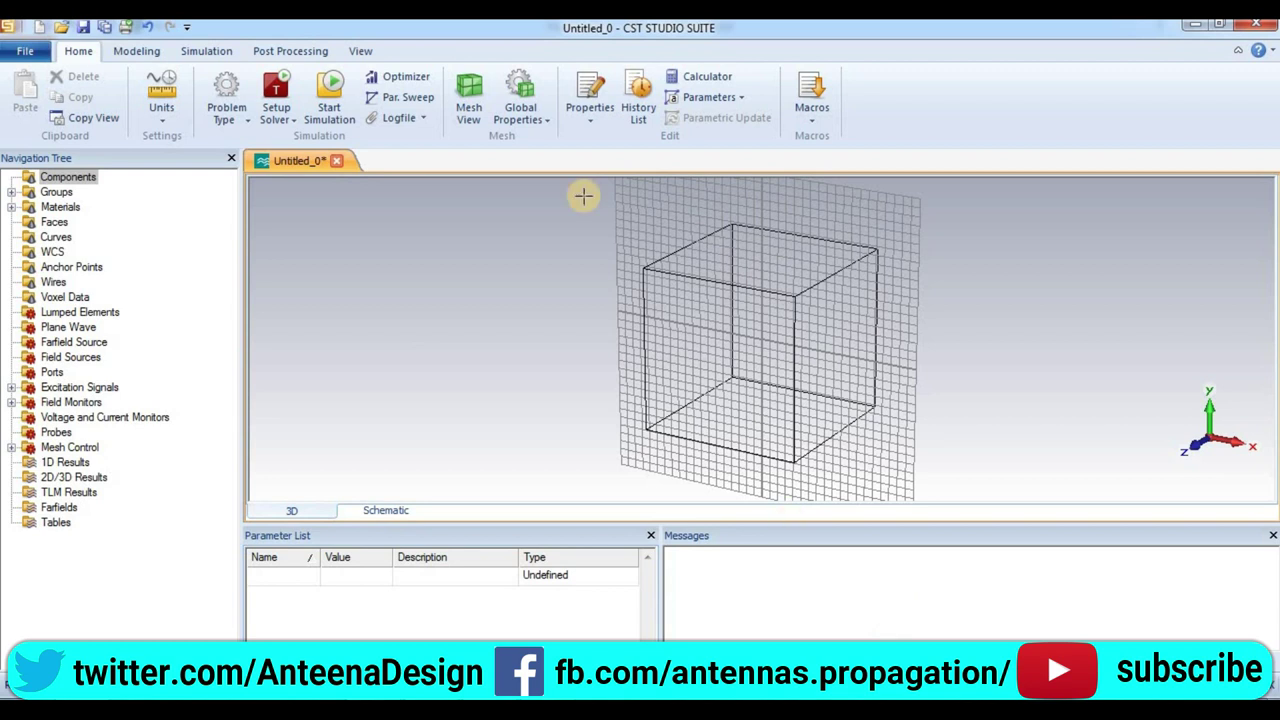
click(137, 51)
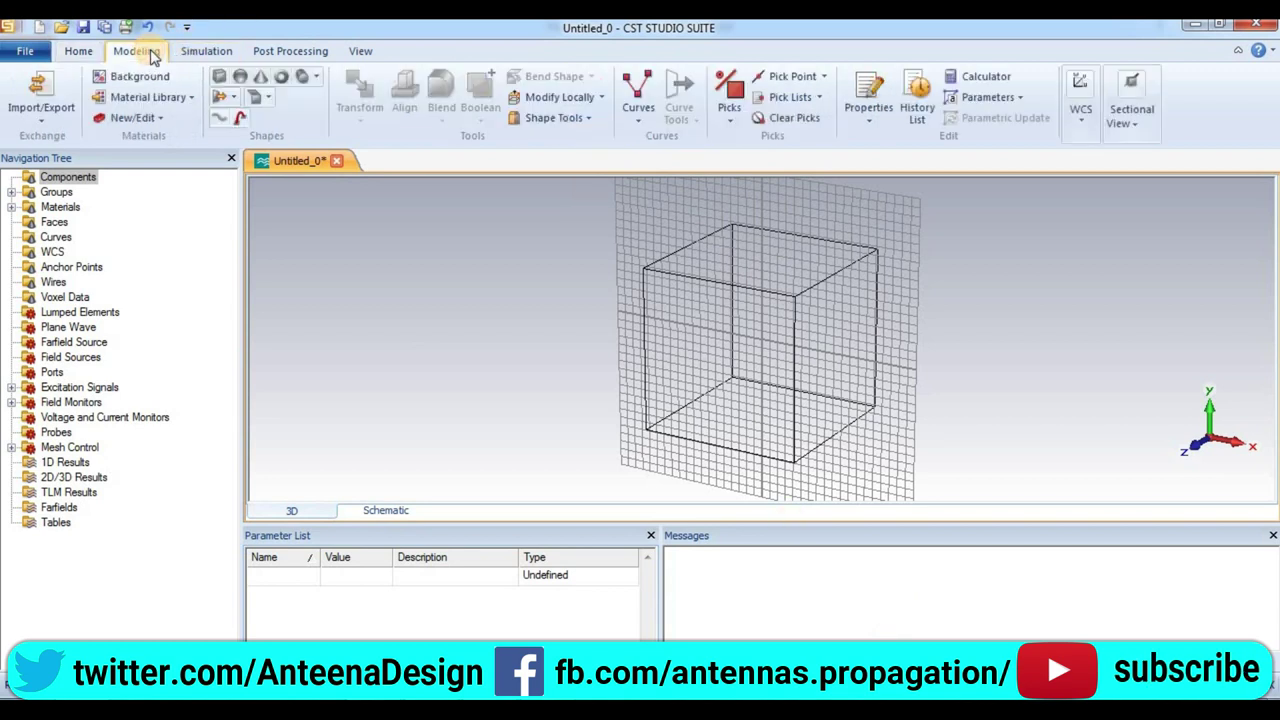
click(303, 77)
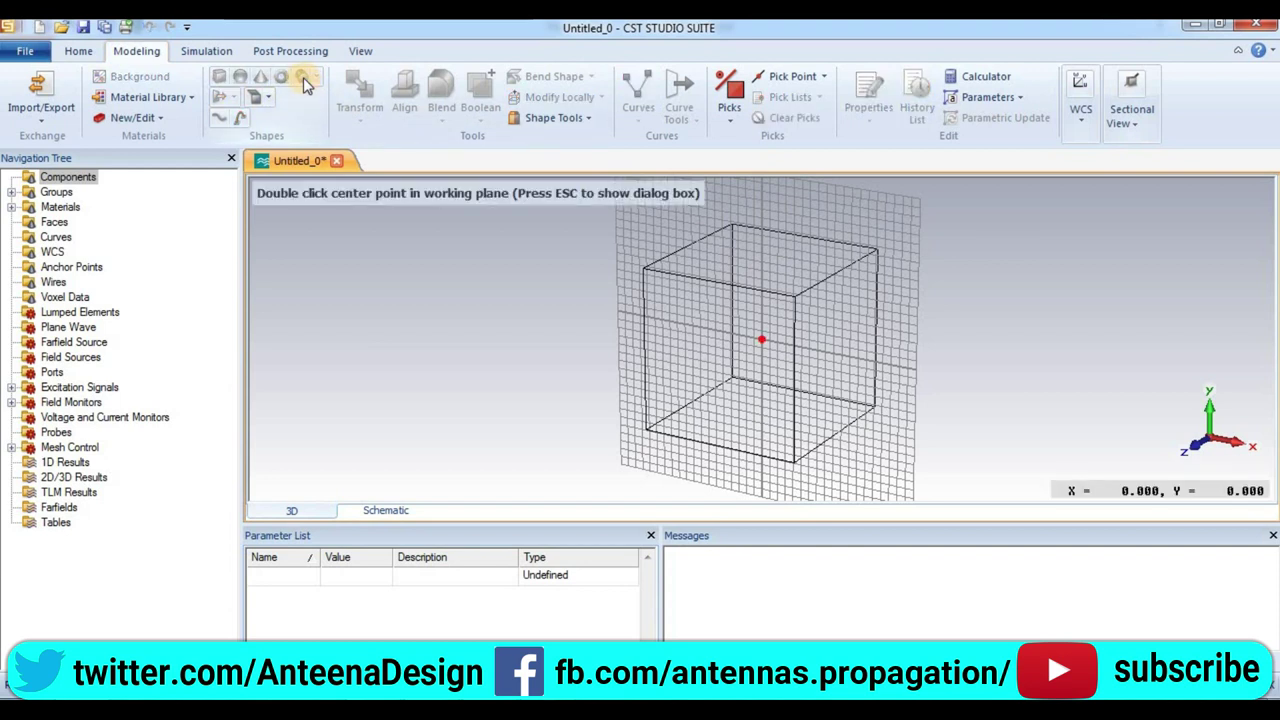
key(Escape)
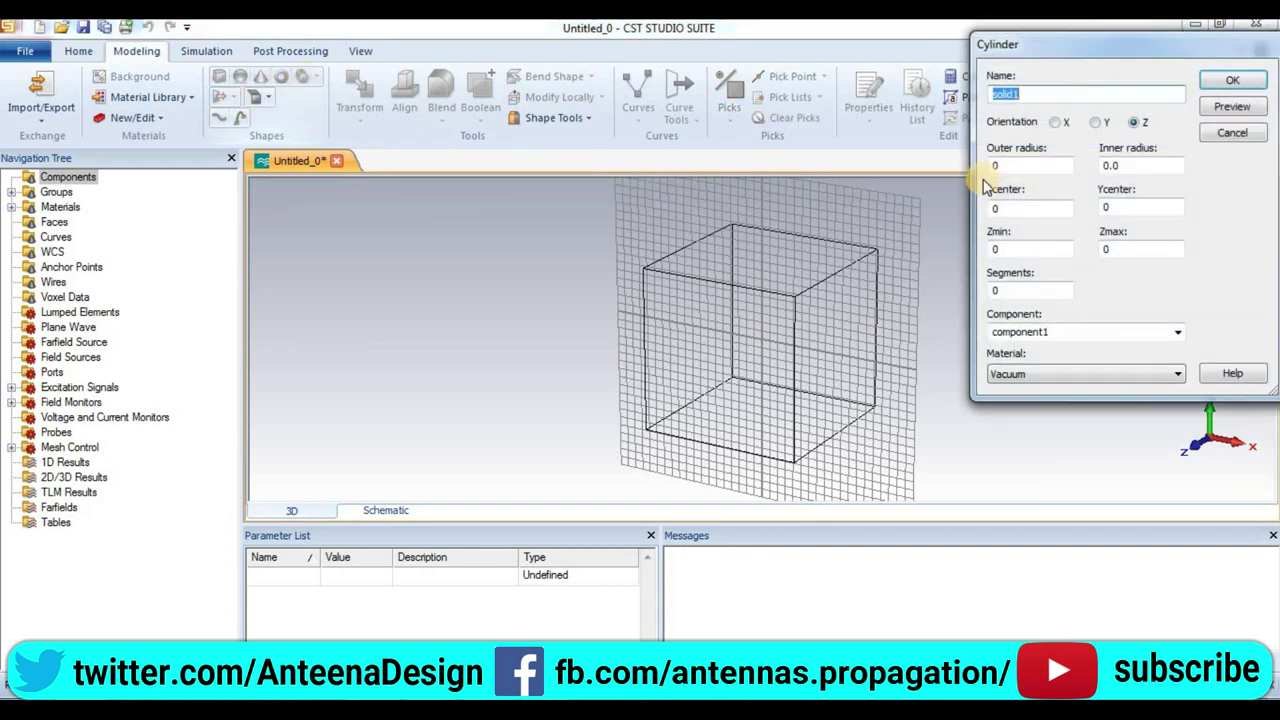
click(1226, 134)
click(292, 578)
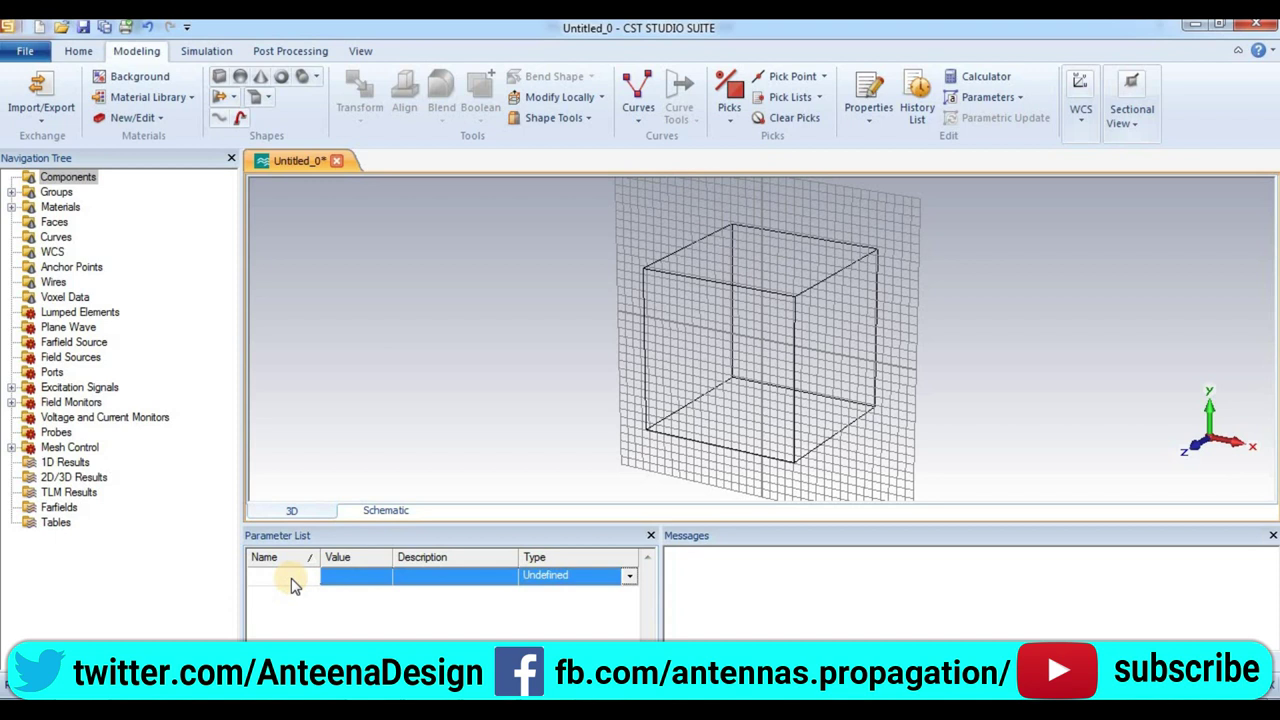
Add parameters L = 150 and gap = 2 in the Parameter List
text(L)
click(337, 584)
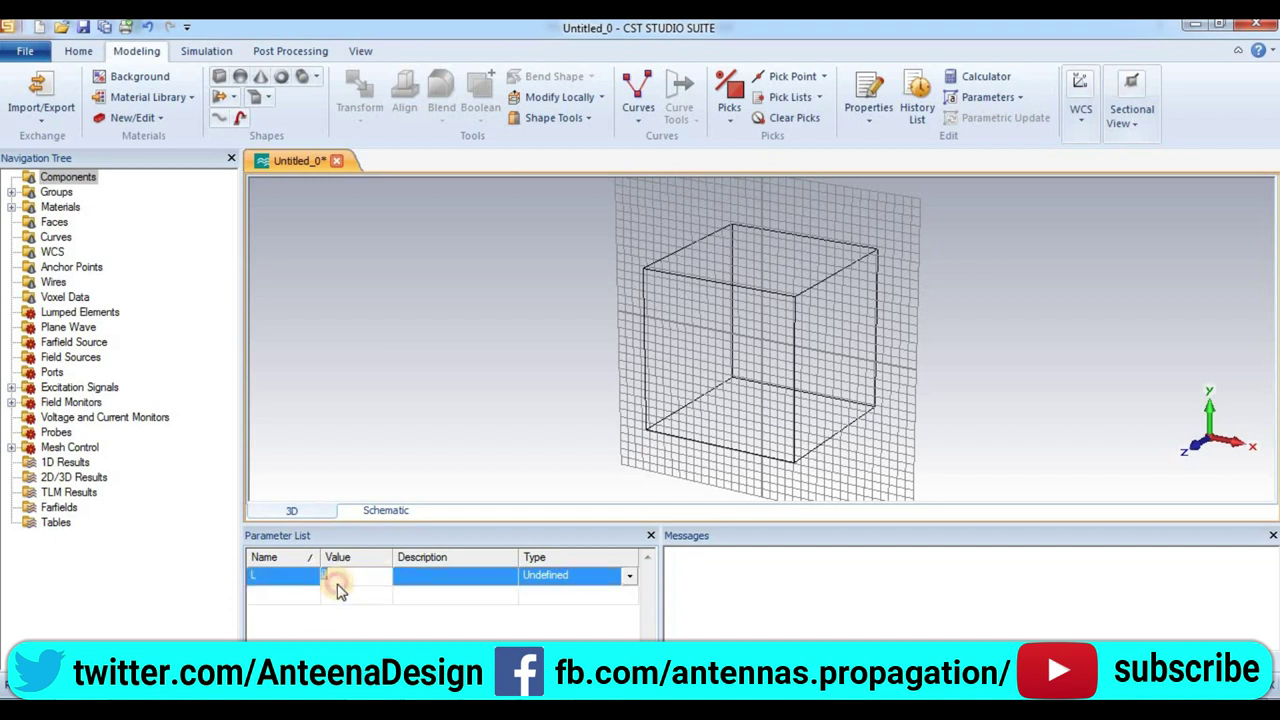
click(338, 585)
text(150)
click(310, 594)
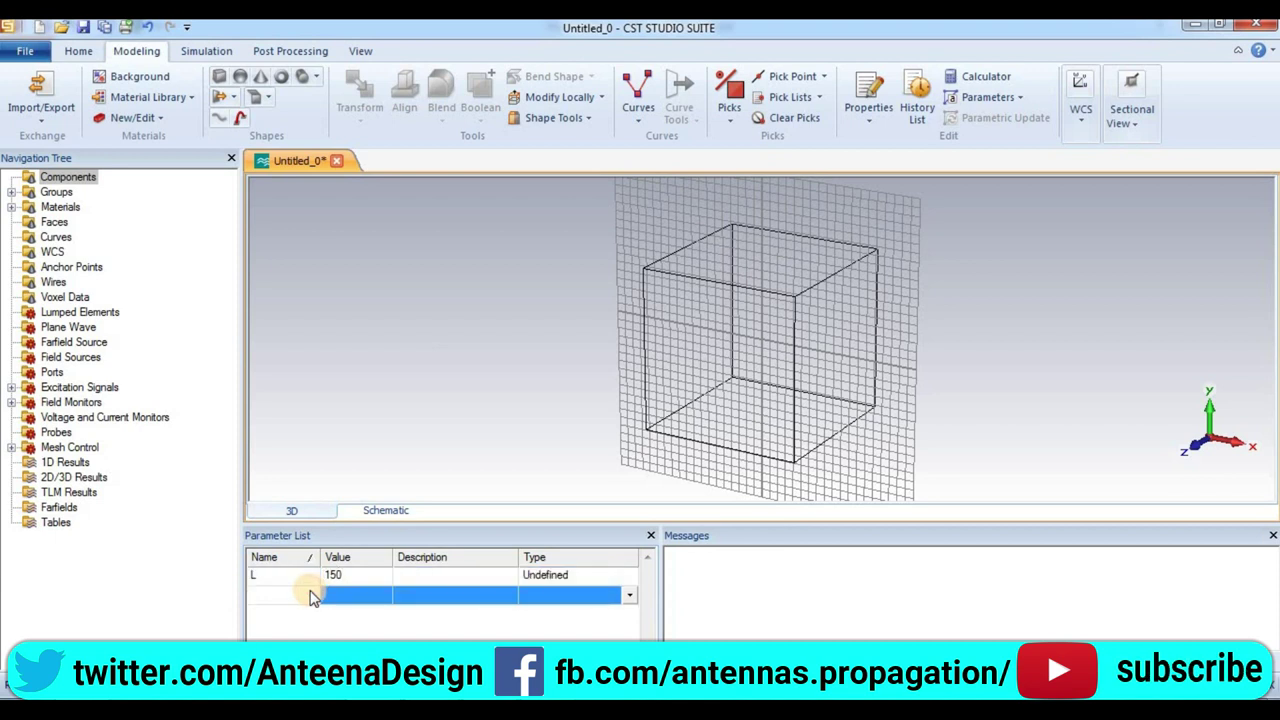
click(310, 596)
text(gap)
click(335, 591)
click(338, 562)
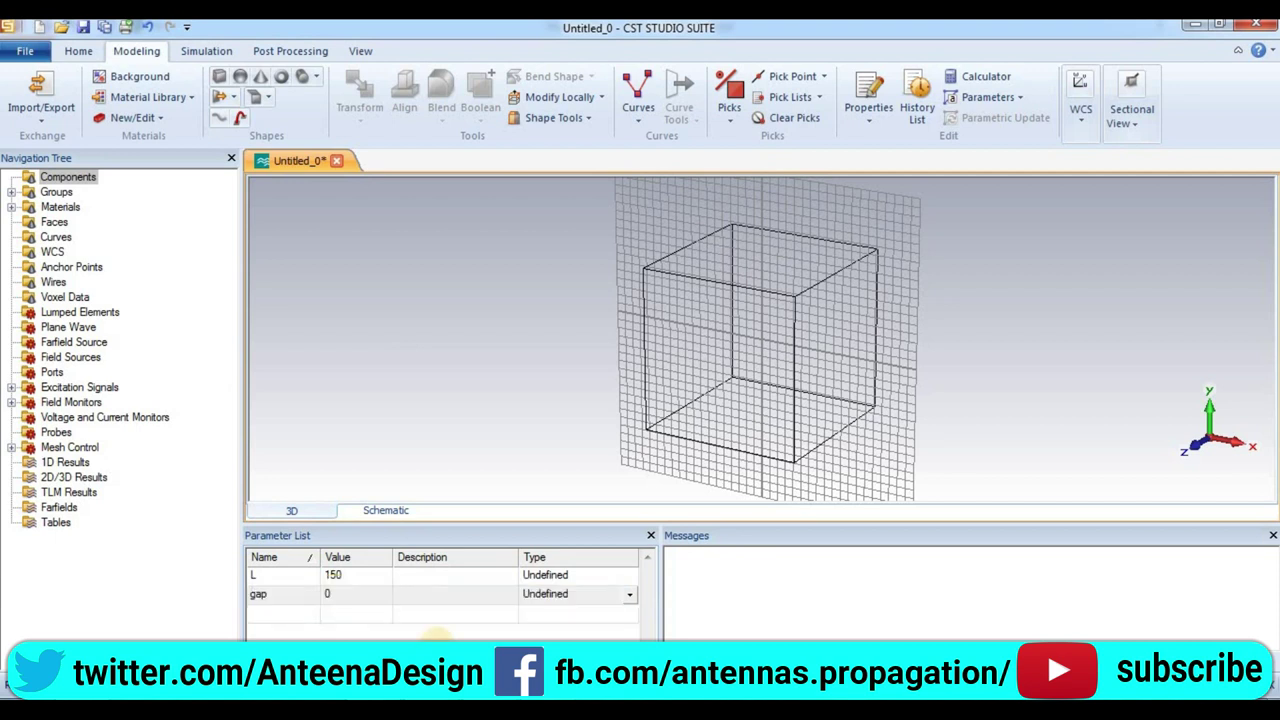
double_click(345, 596)
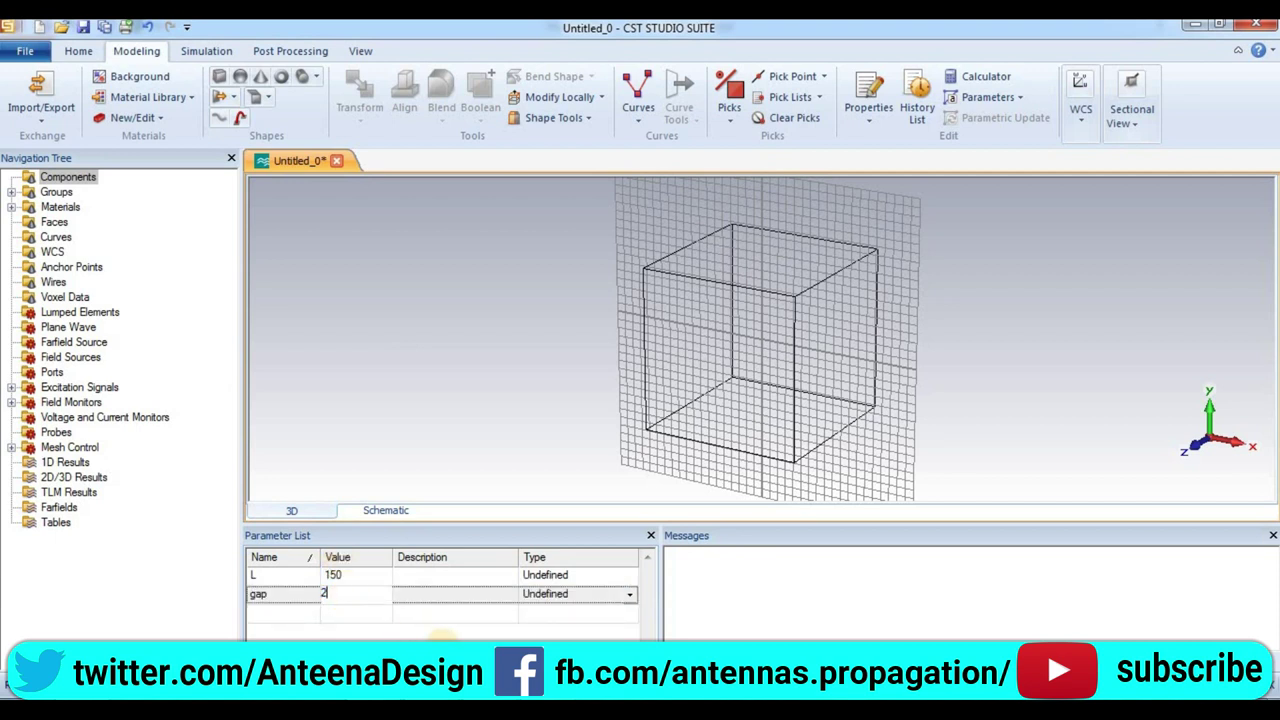
click(283, 622)
Add parameter R = 0.2 and start the D parameter entry
click(283, 622)
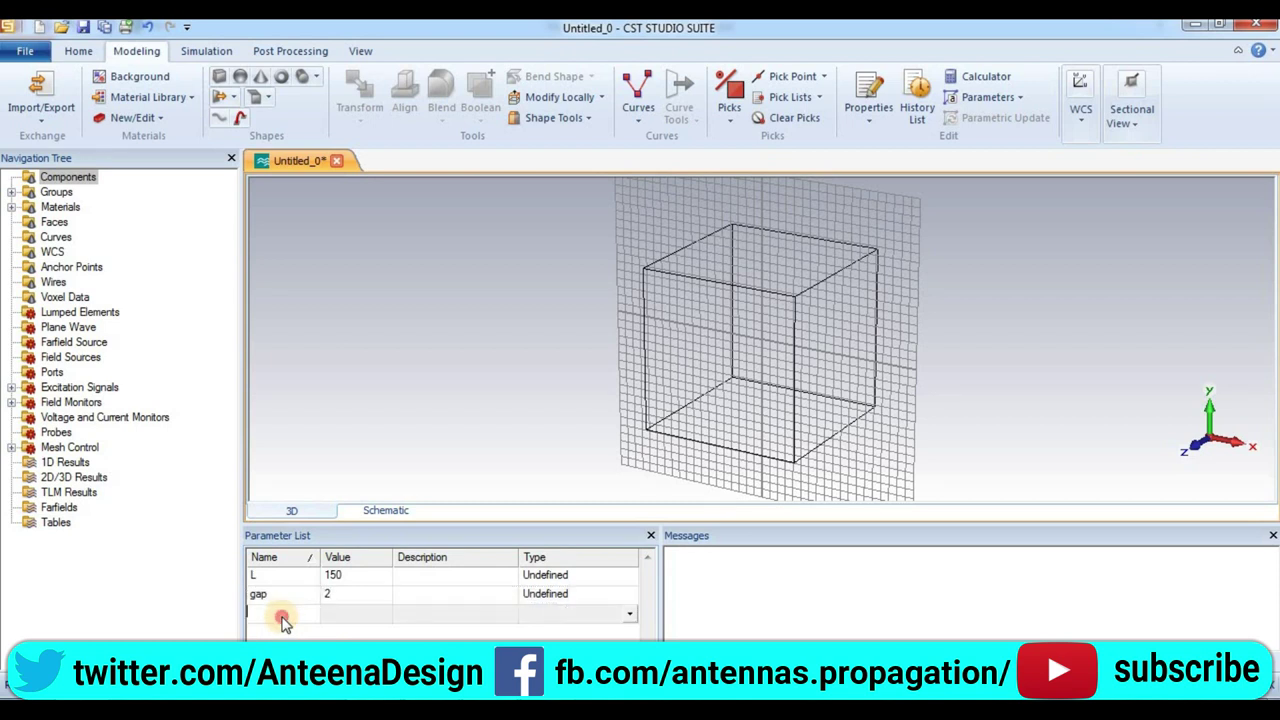
text(R)
key(Tab)
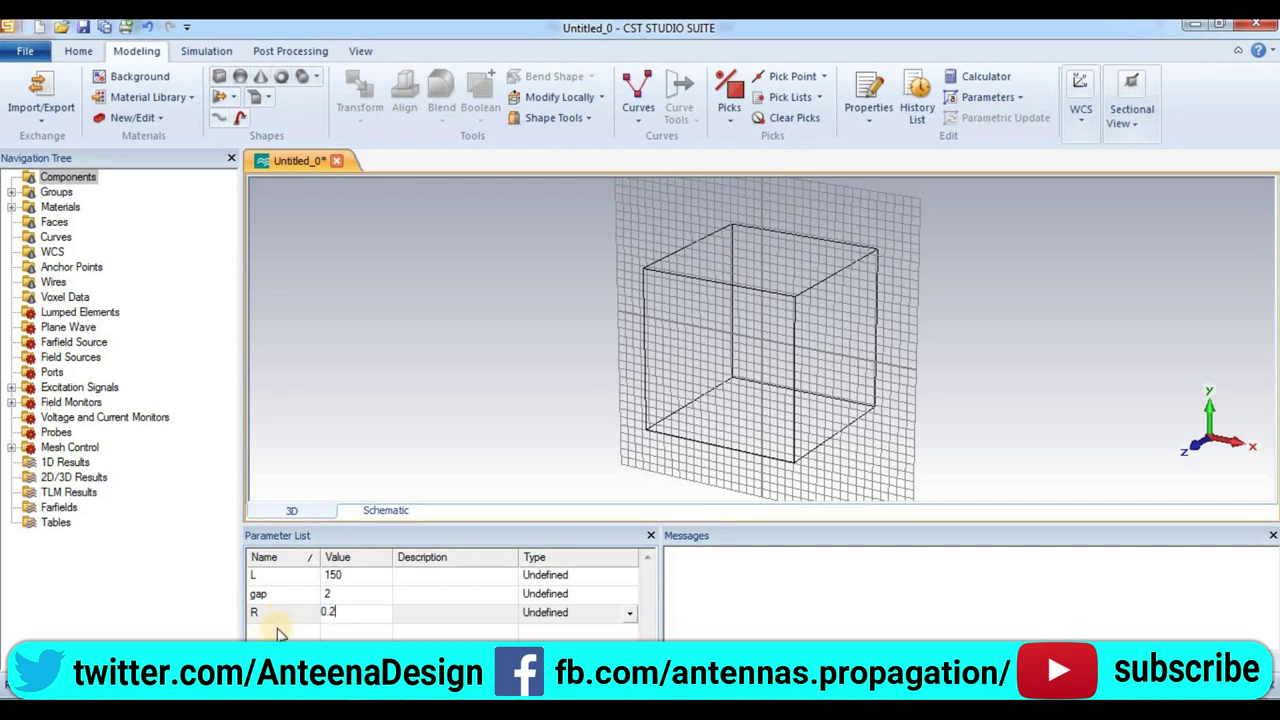
click(278, 632)
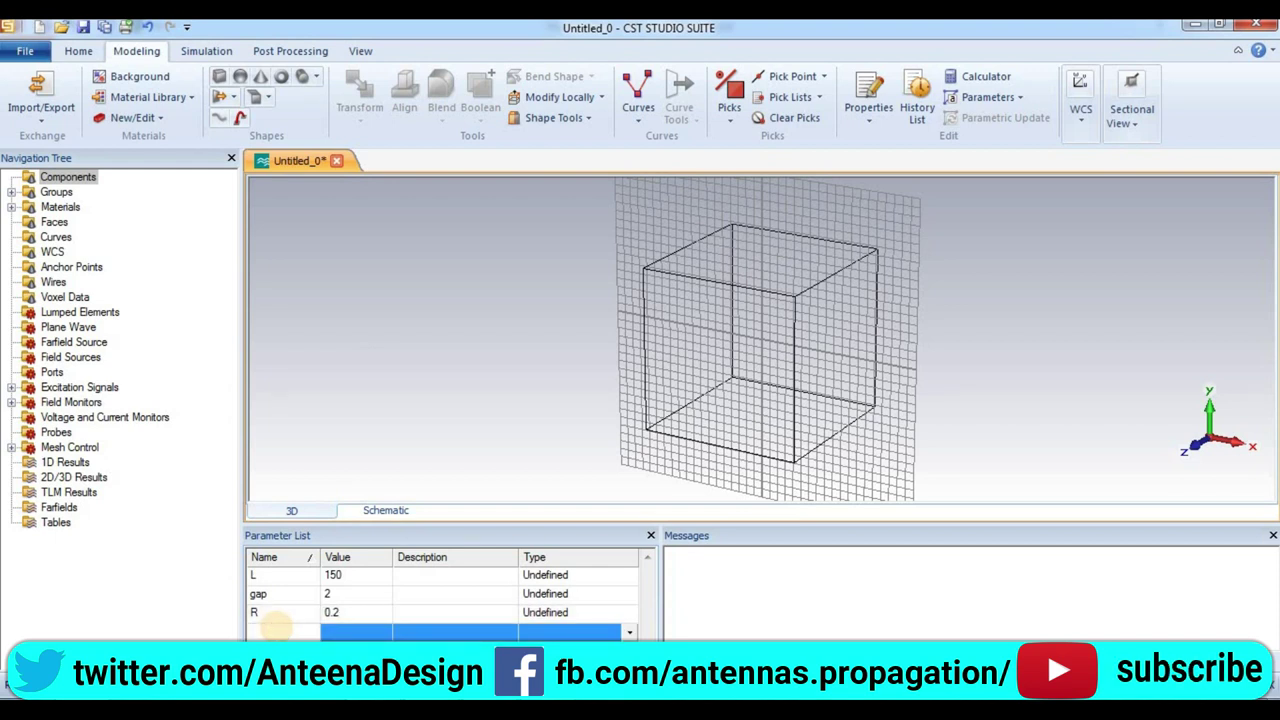
text(D)
click(338, 630)
text(0)
key(BackSpace)
Set D = 10, then create PEC cylinder solid1 of radius R from z = -L/4 to L/4
text(10)
click(357, 220)
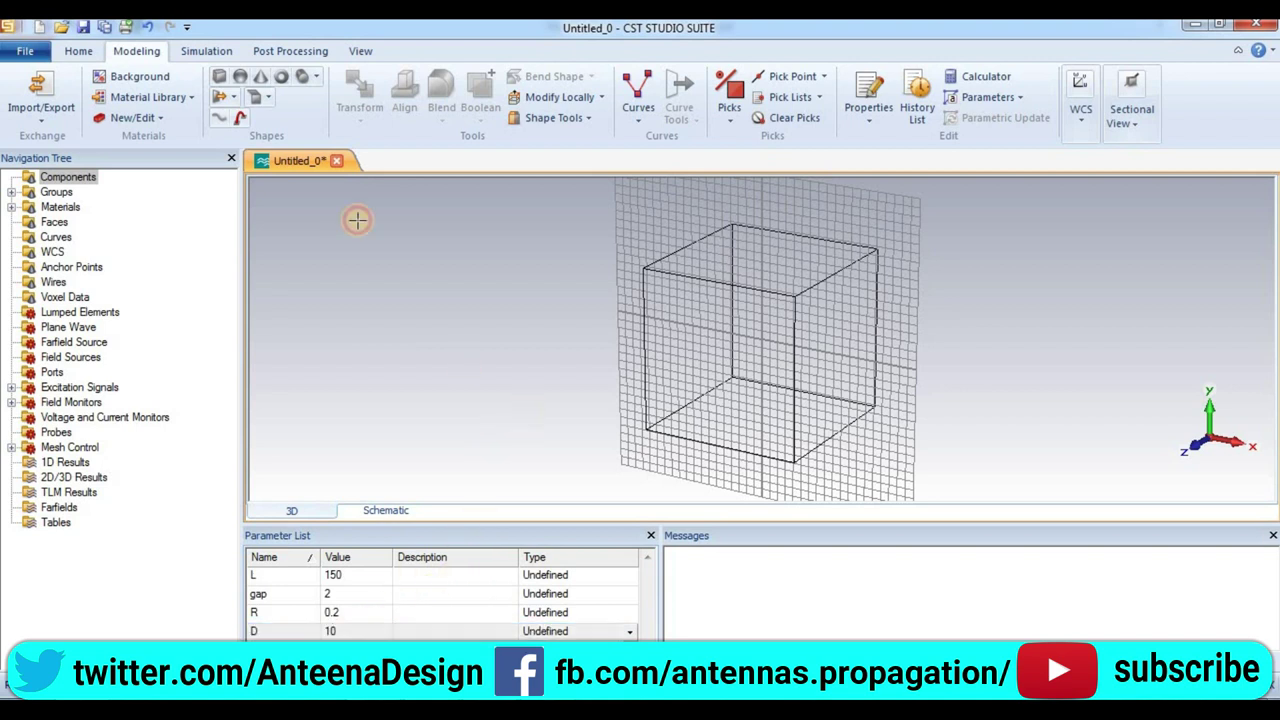
click(302, 77)
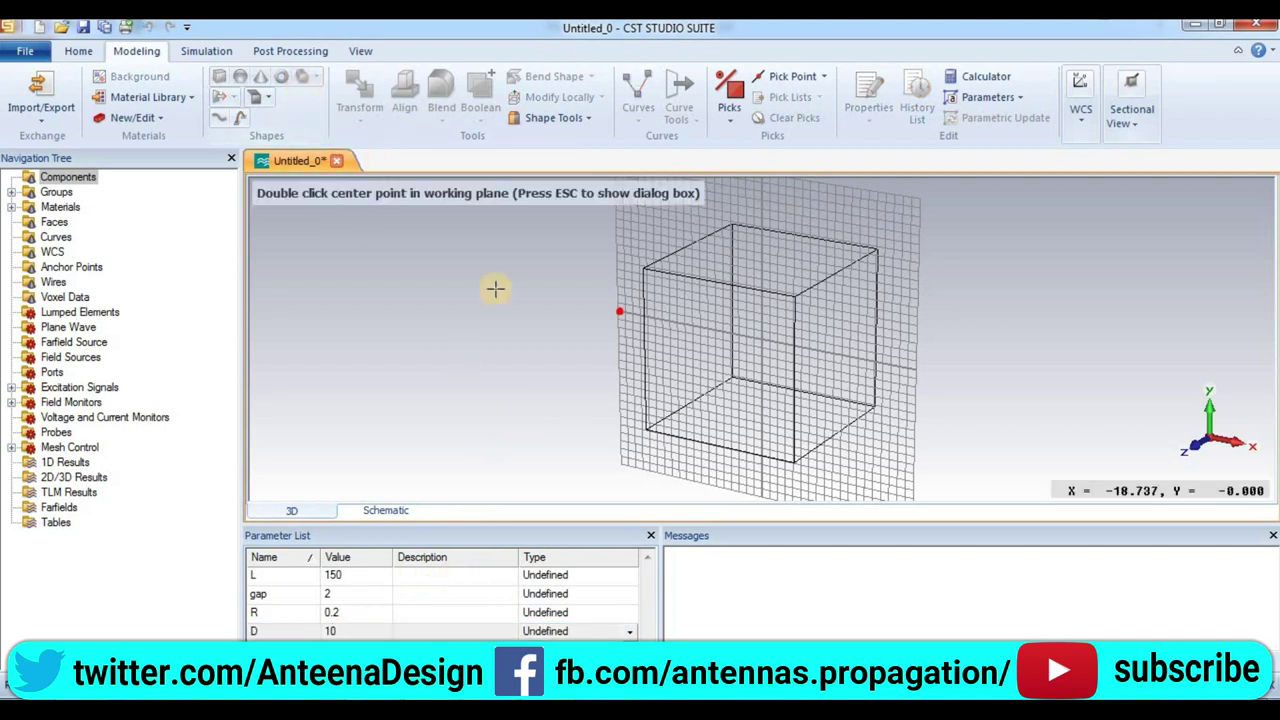
key(Escape)
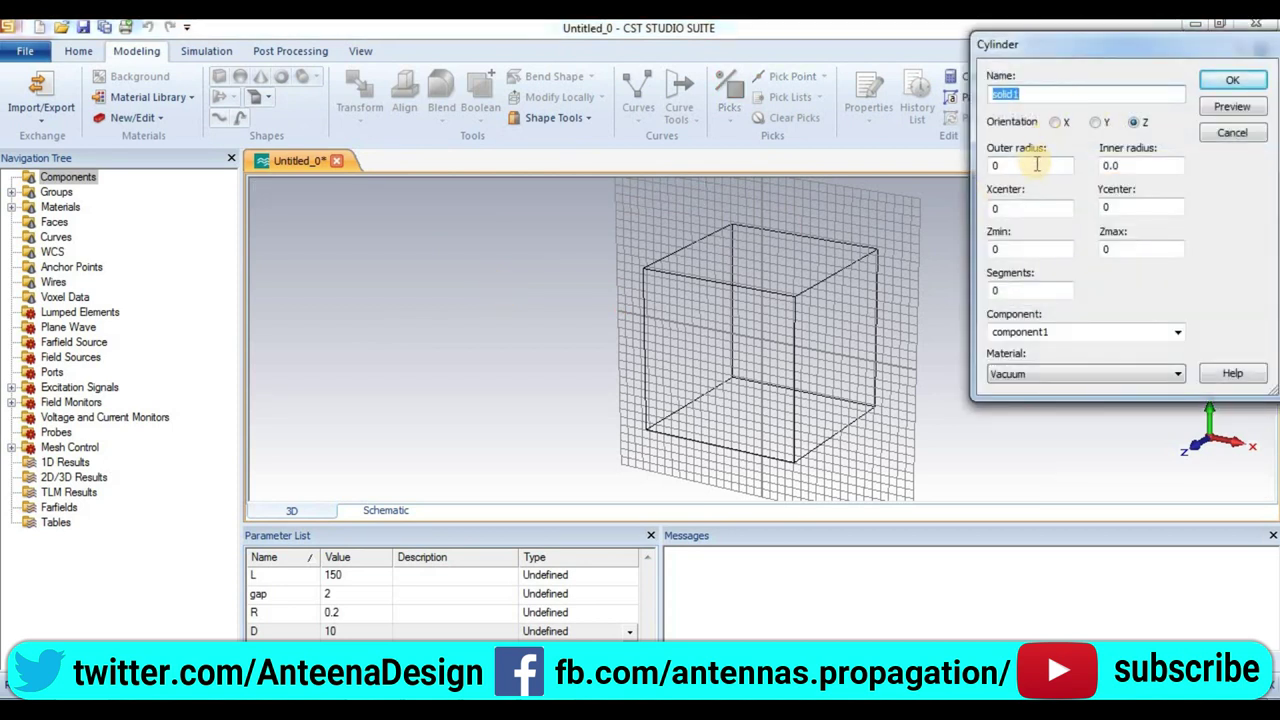
click(1036, 166)
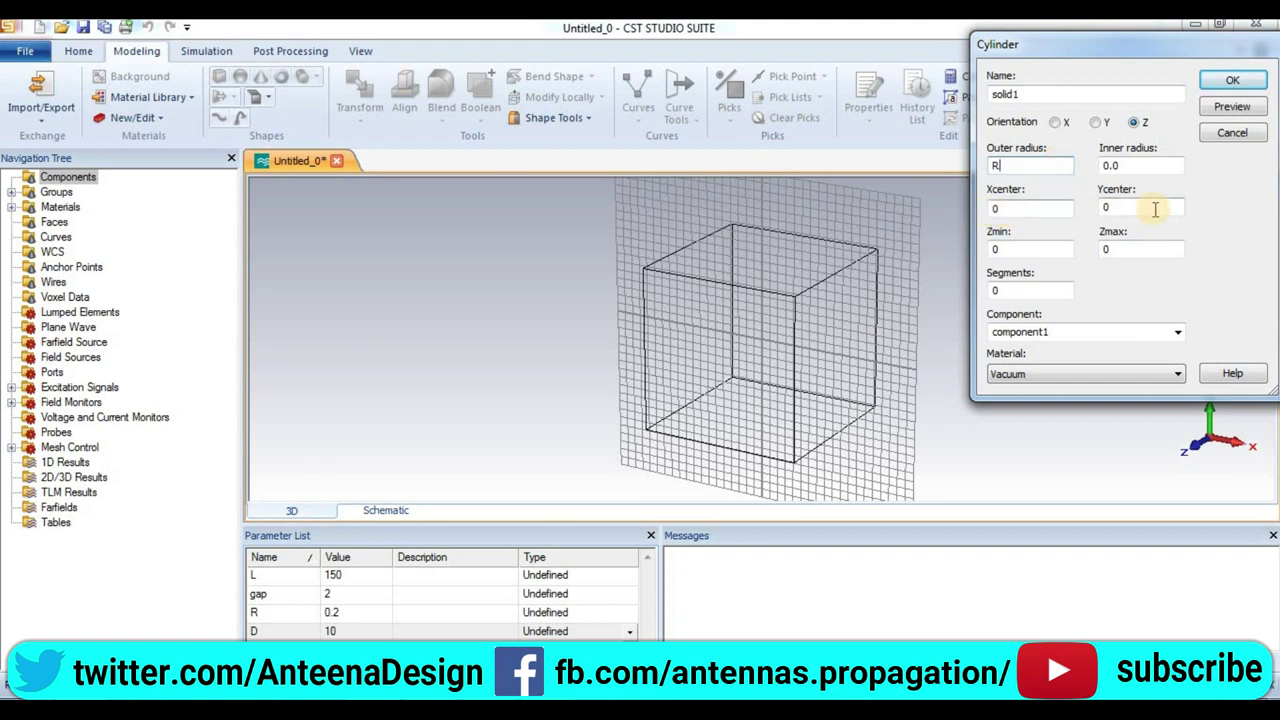
click(1019, 249)
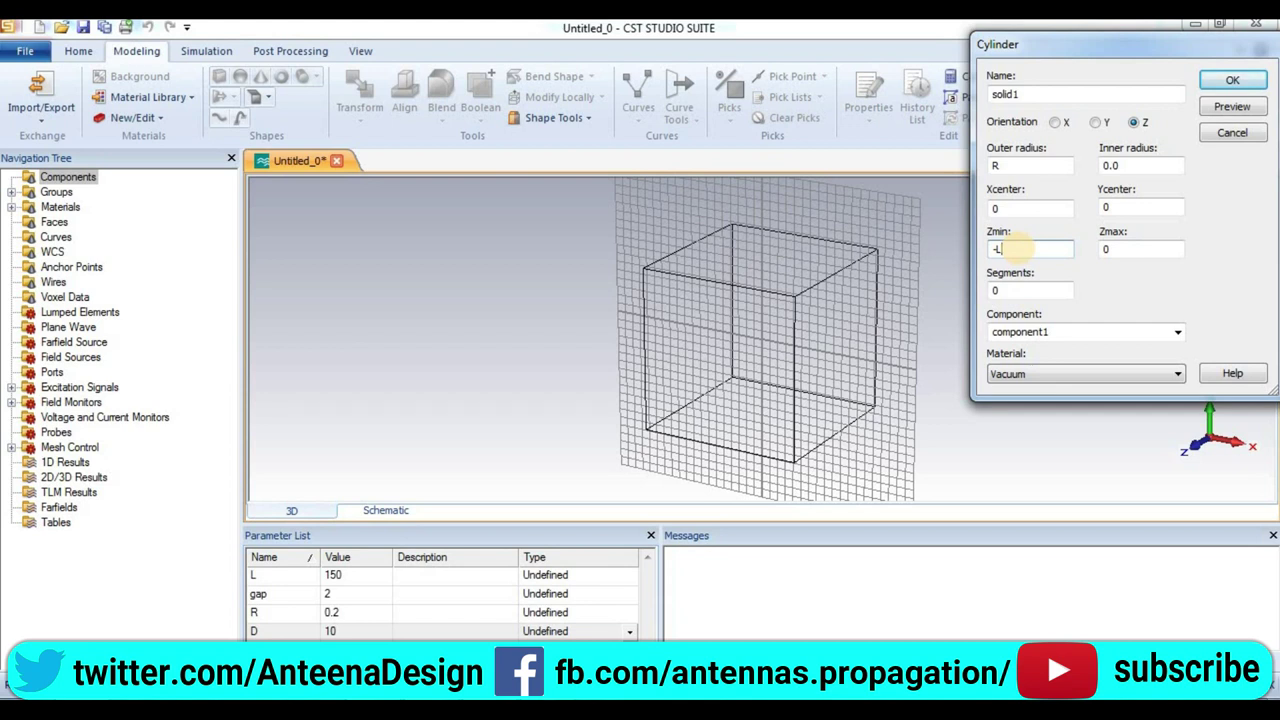
text(-L/4)
double_click(1133, 248)
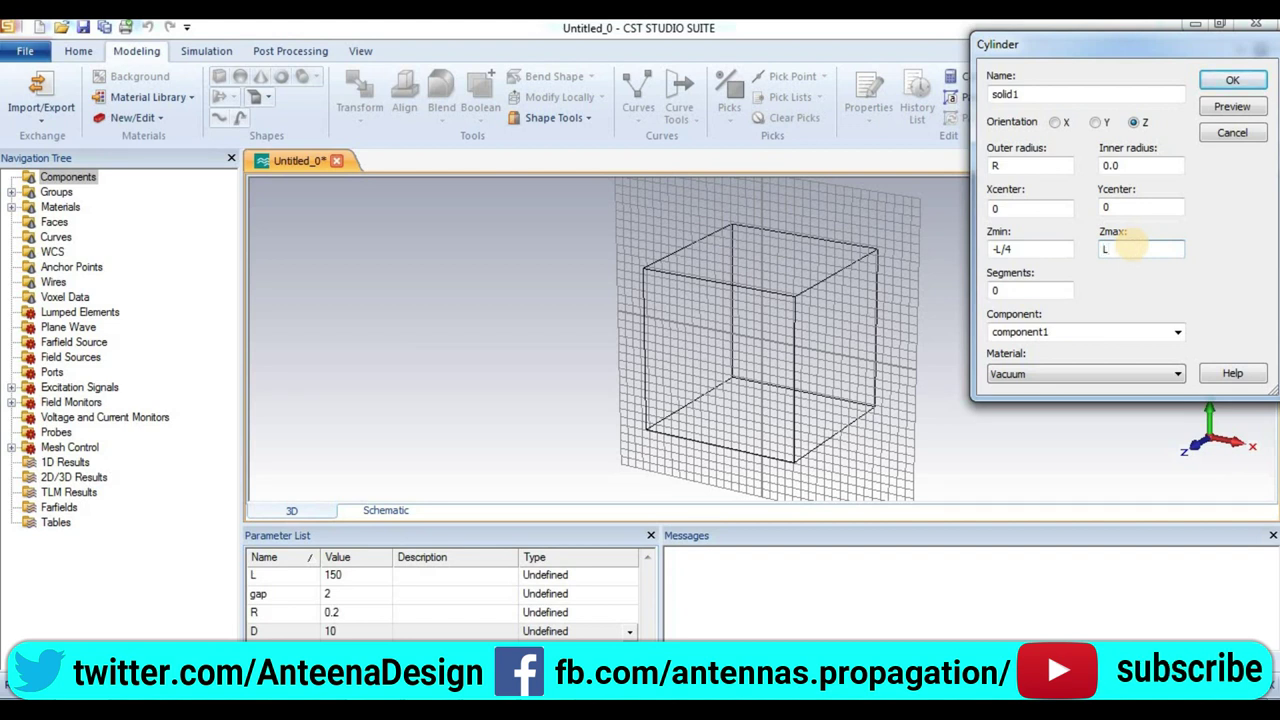
text(L/4)
click(1074, 374)
click(1070, 418)
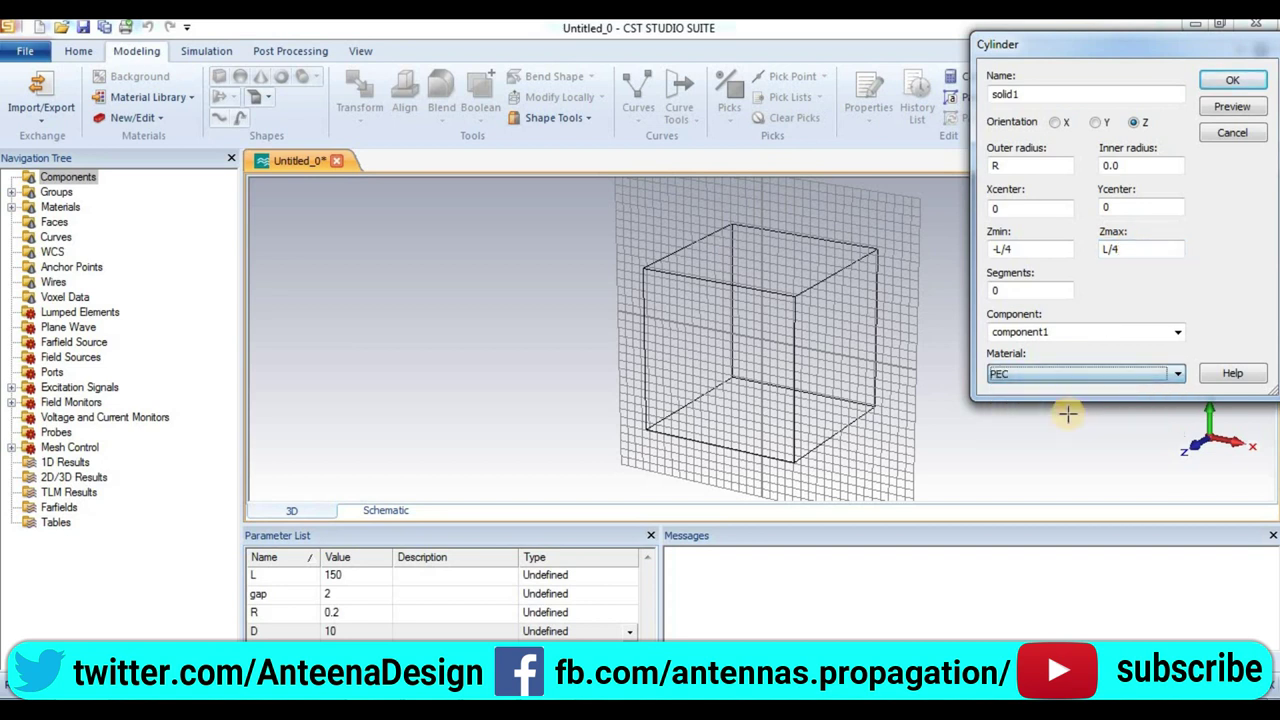
click(1230, 107)
click(1232, 80)
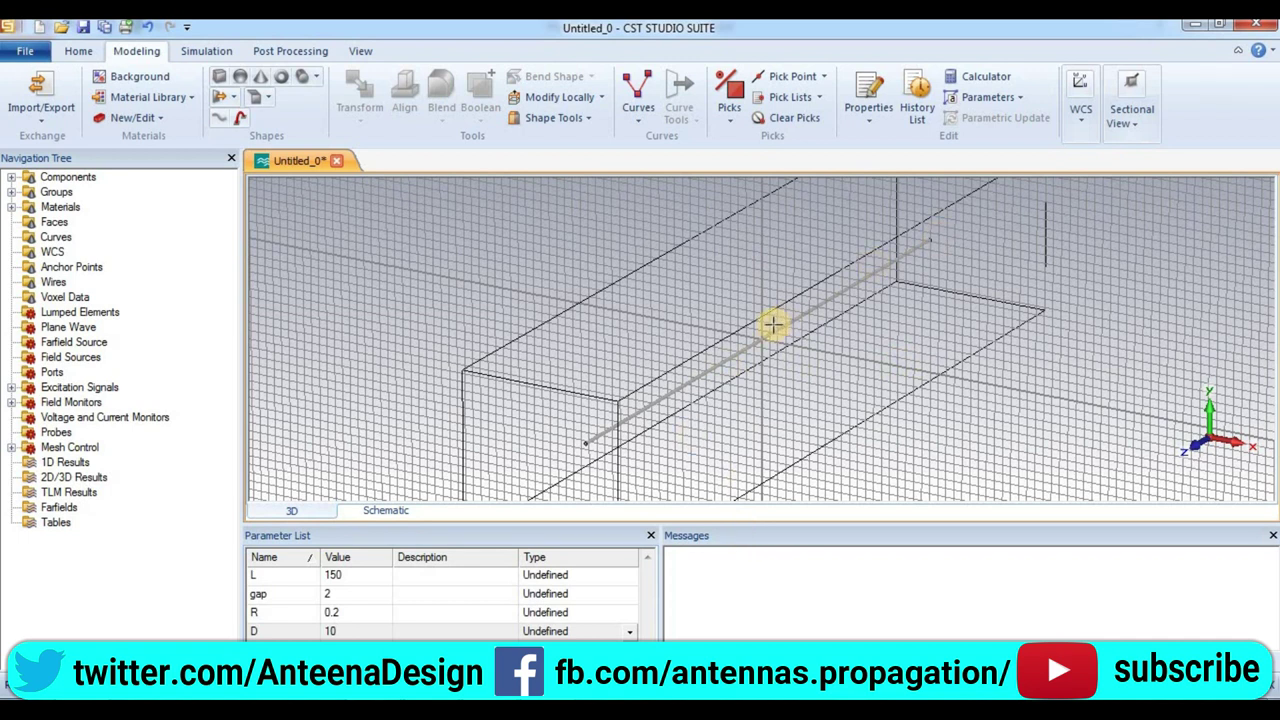
Copy solid1 translated by D along X to make the parallel rod solid1_1
click(11, 178)
click(29, 192)
click(82, 208)
right_click(82, 208)
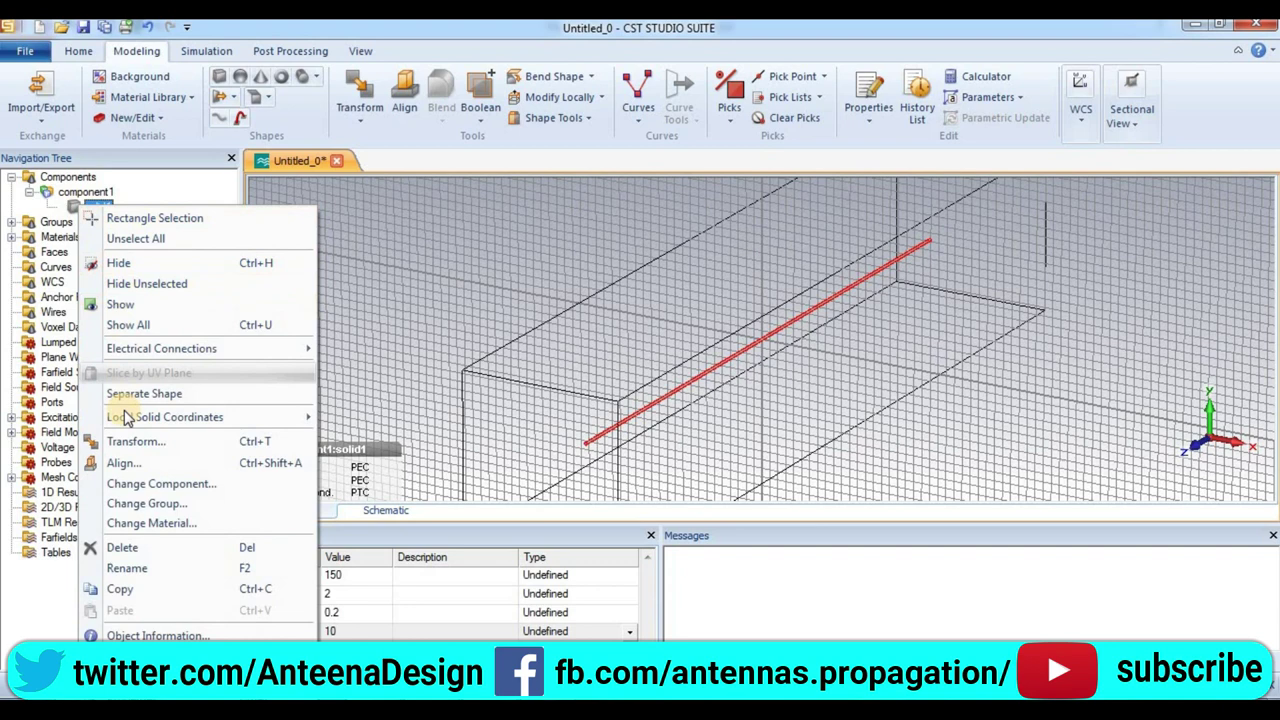
click(141, 442)
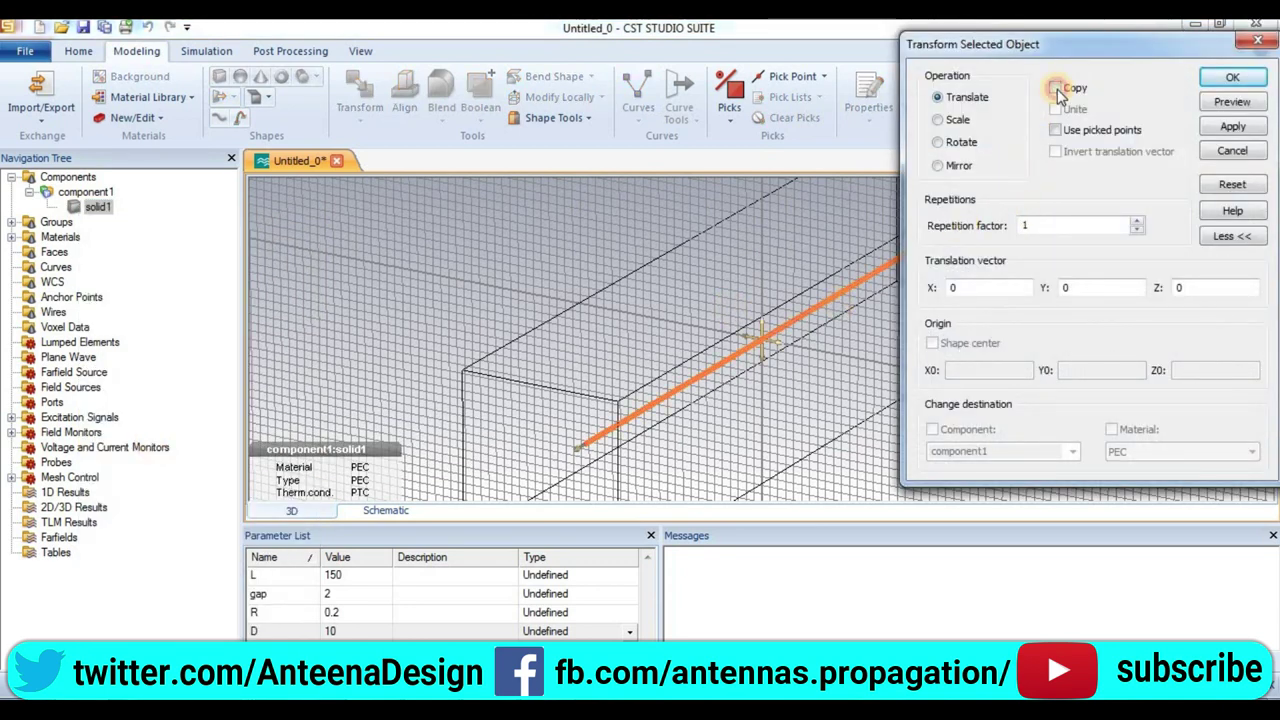
click(1056, 89)
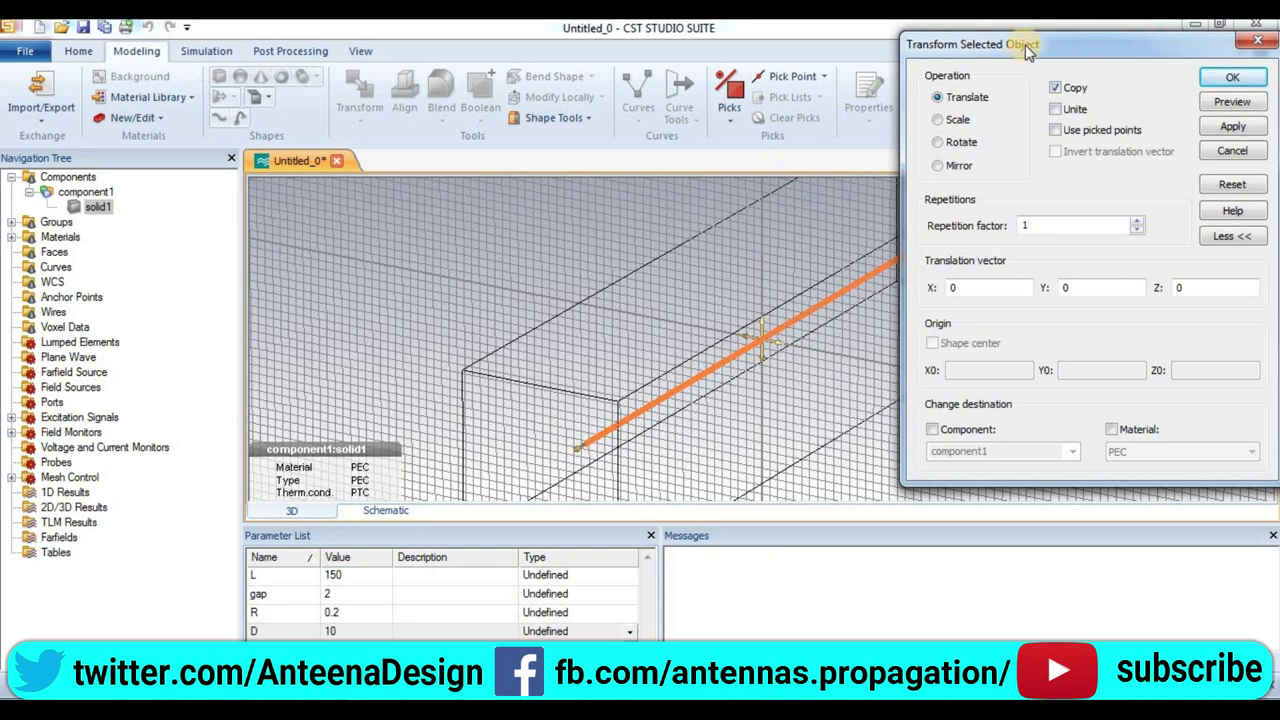
drag(1026, 52, 290, 47)
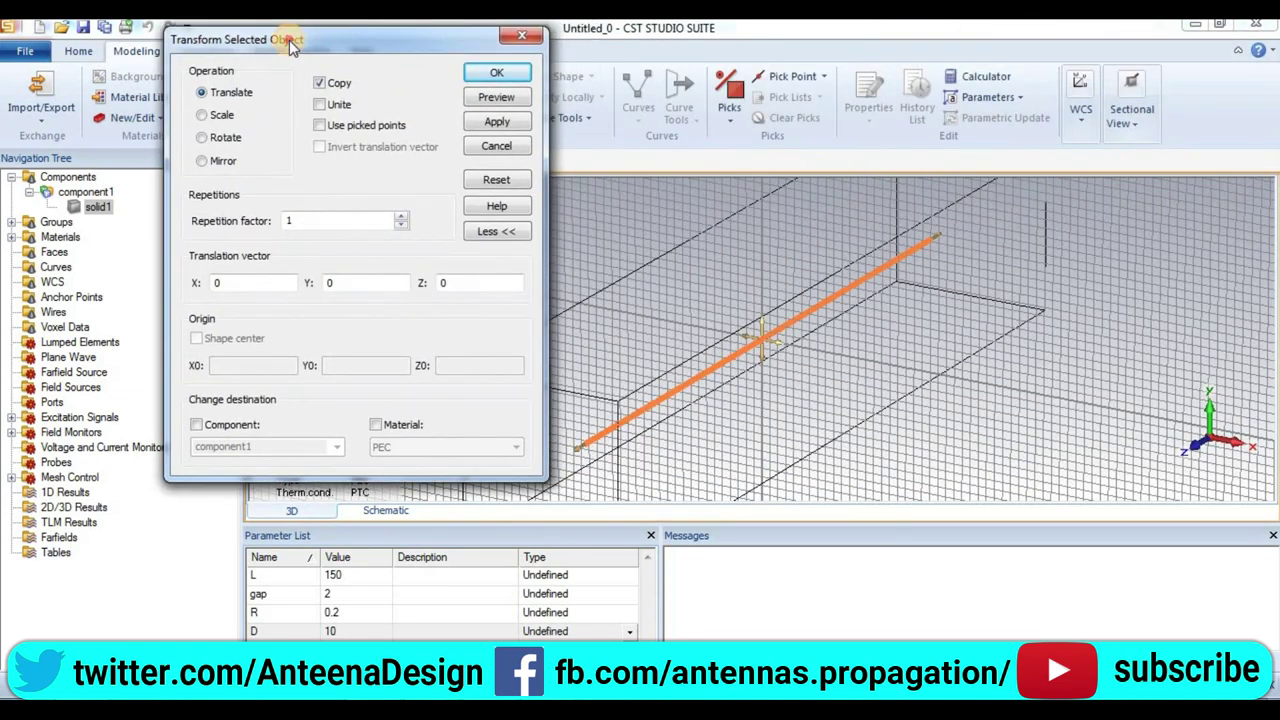
double_click(262, 282)
text(D)
click(496, 97)
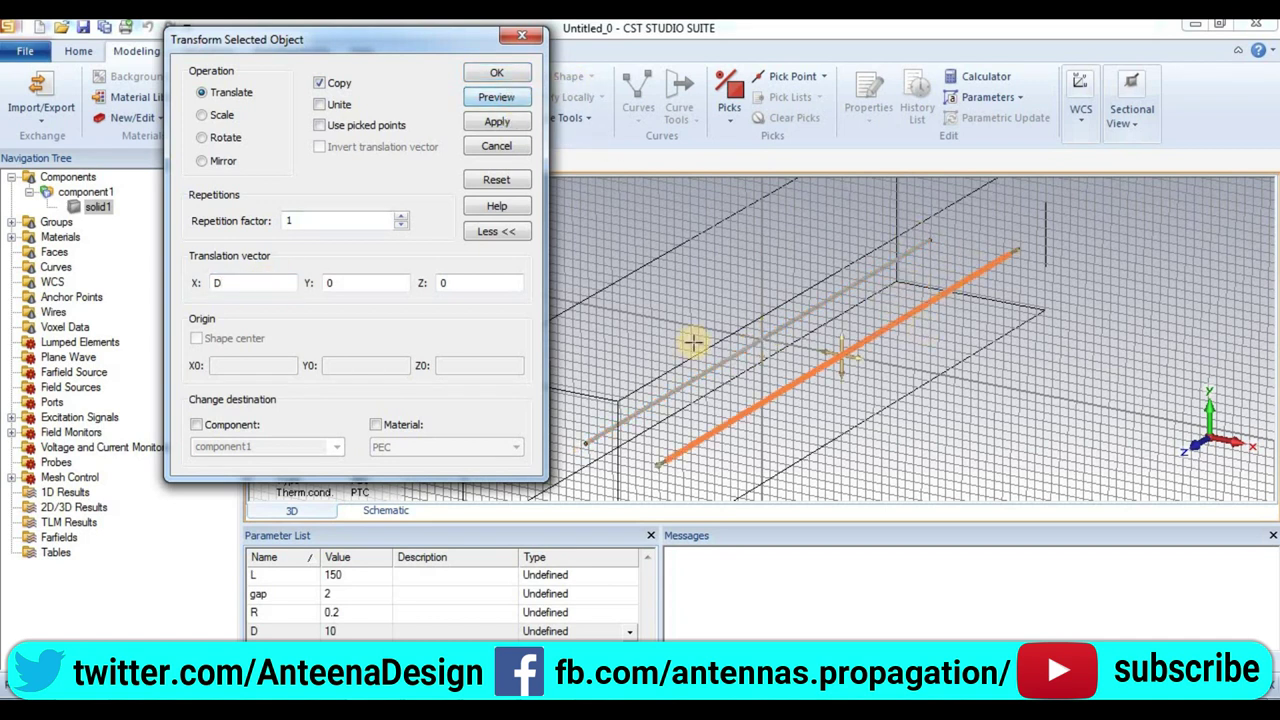
click(496, 72)
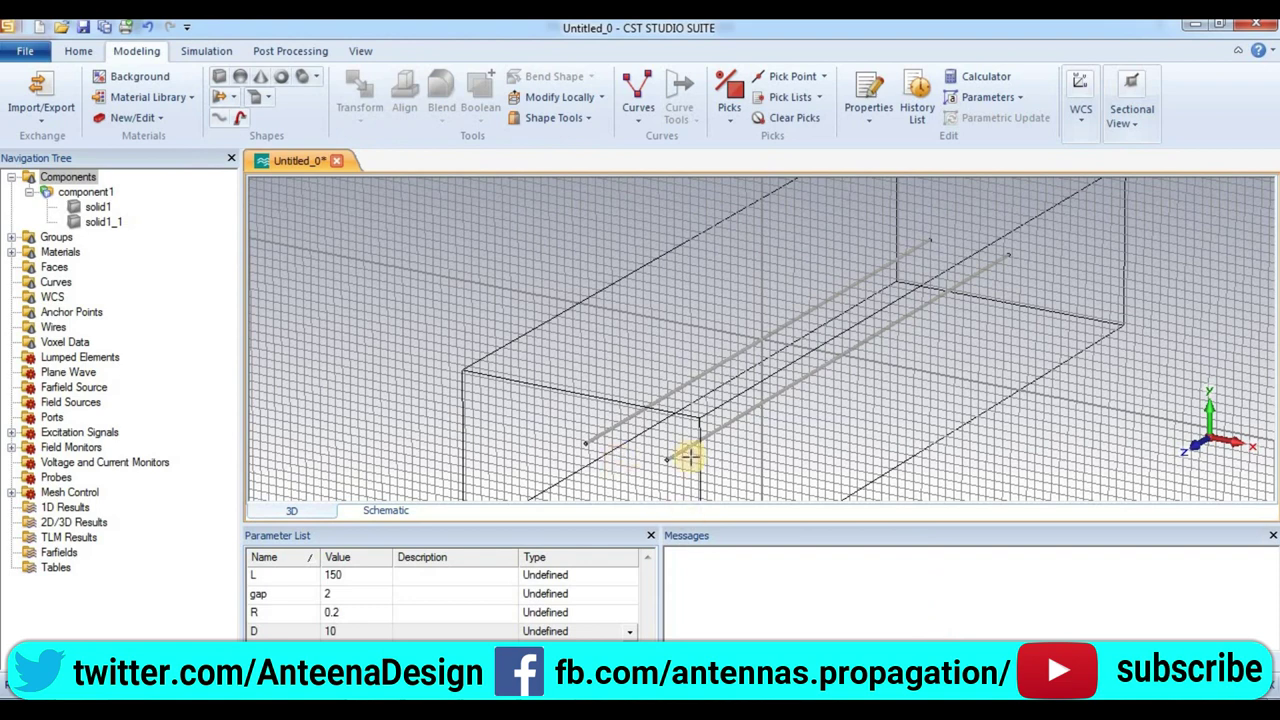
drag(666, 443, 806, 432)
click(360, 52)
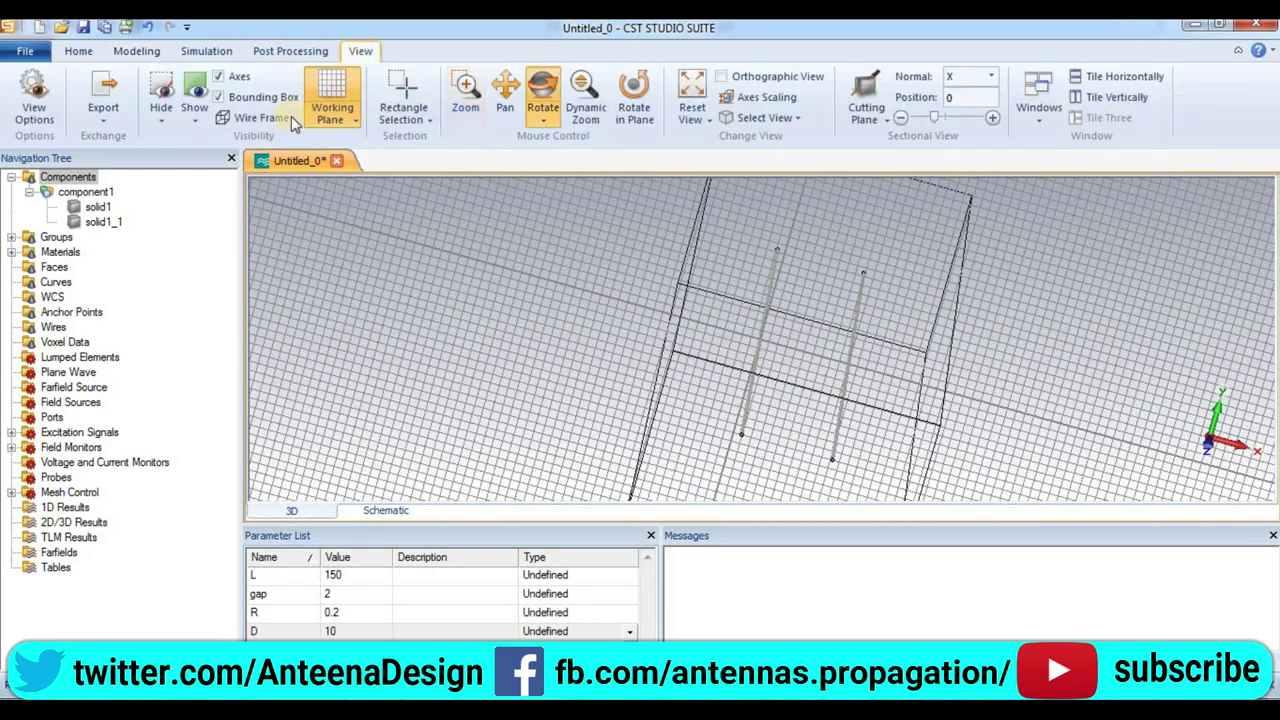
Turn off the bounding box and working-plane grid, leaving only the two rods visible
click(243, 96)
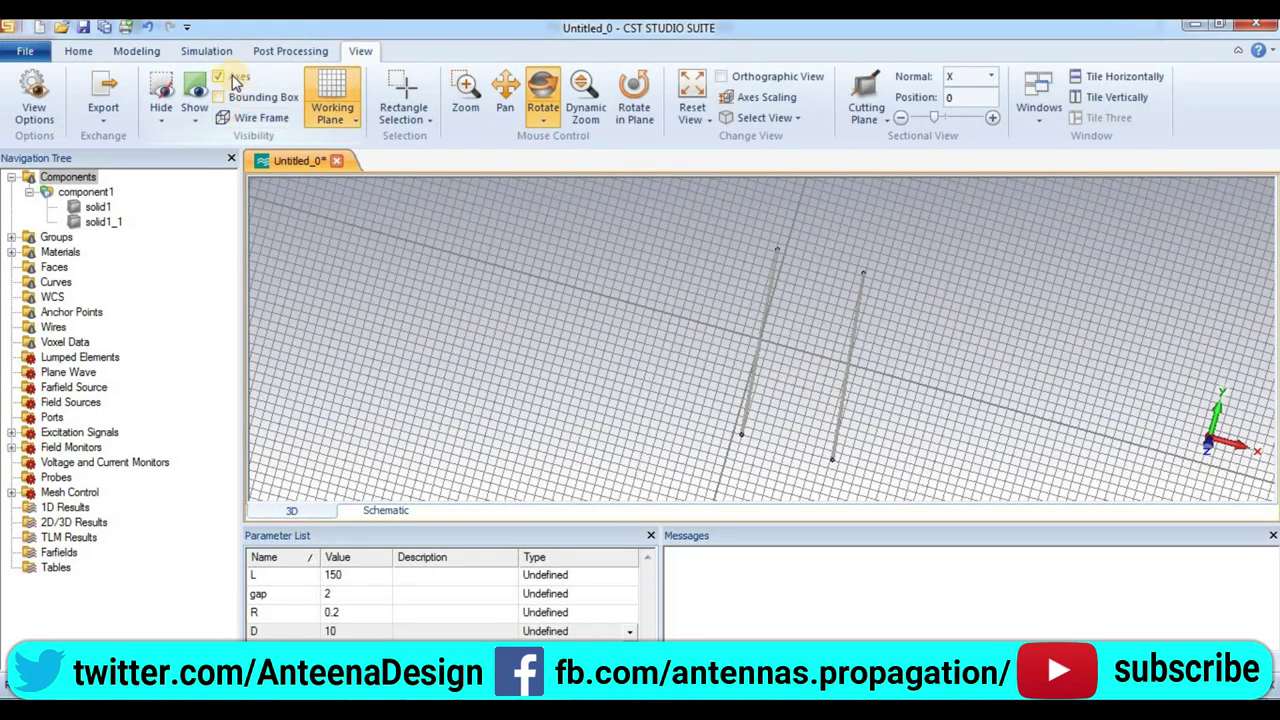
click(332, 95)
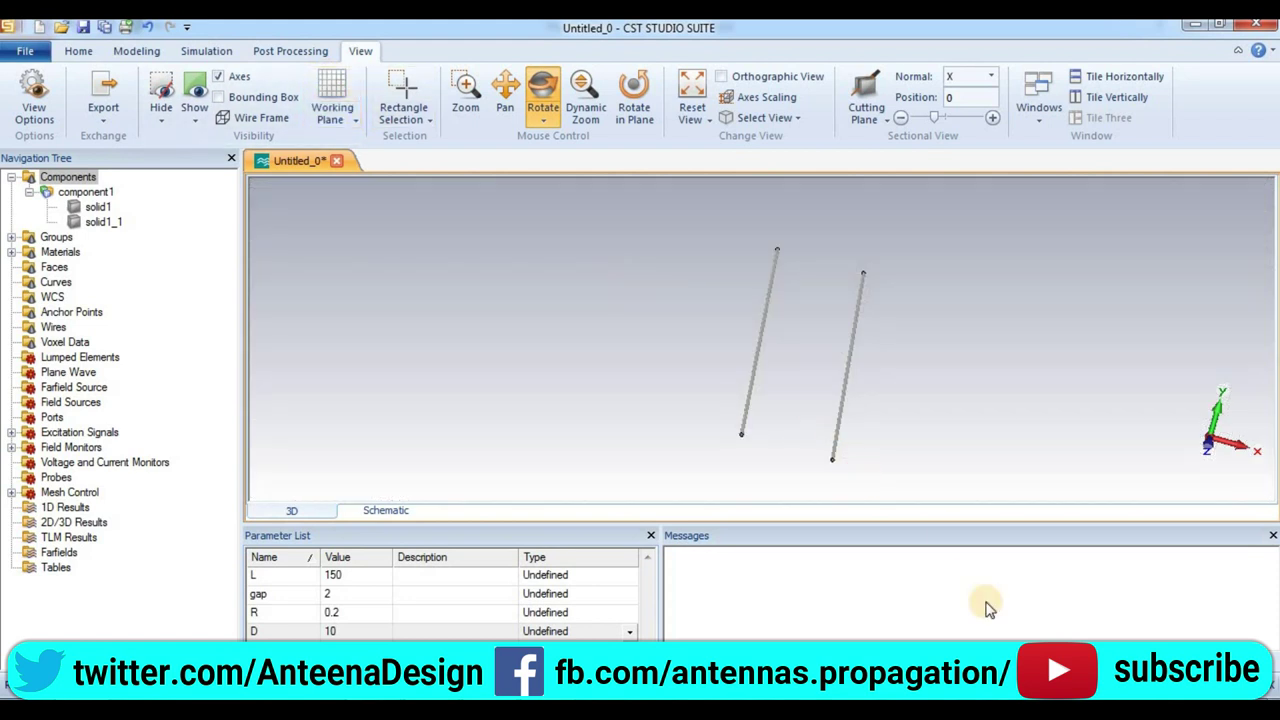
drag(888, 431, 765, 390)
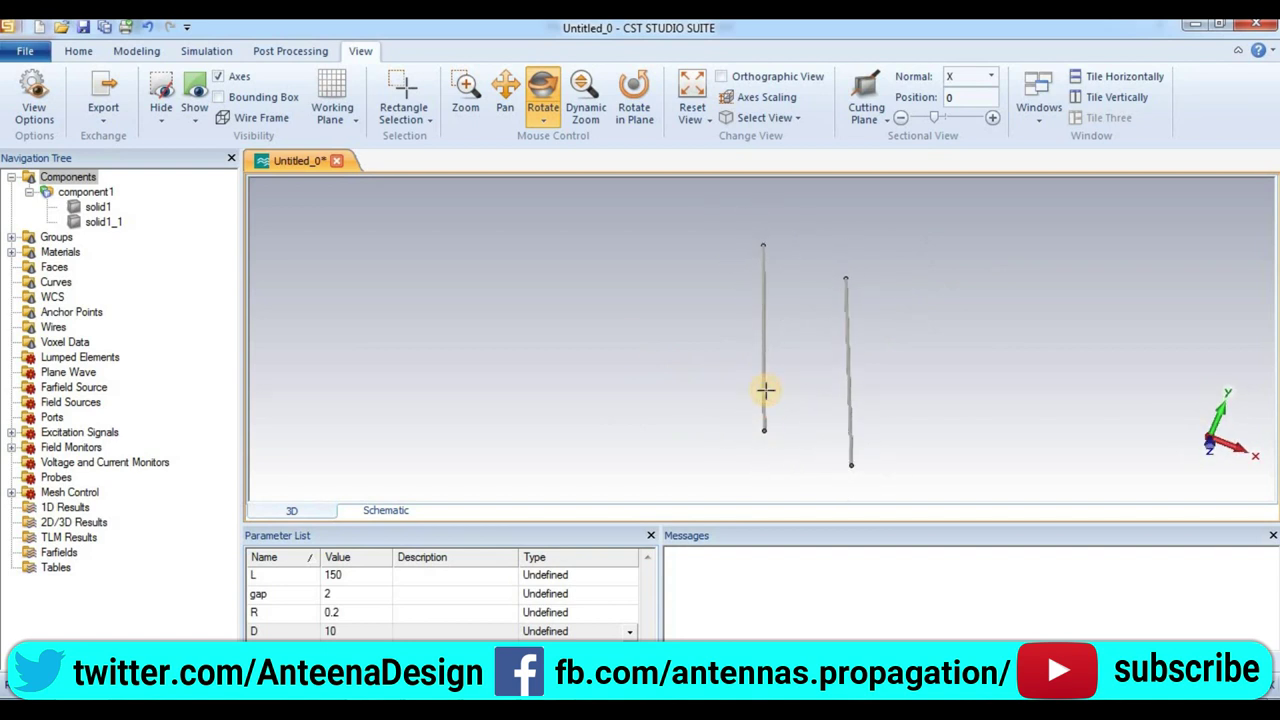
click(76, 54)
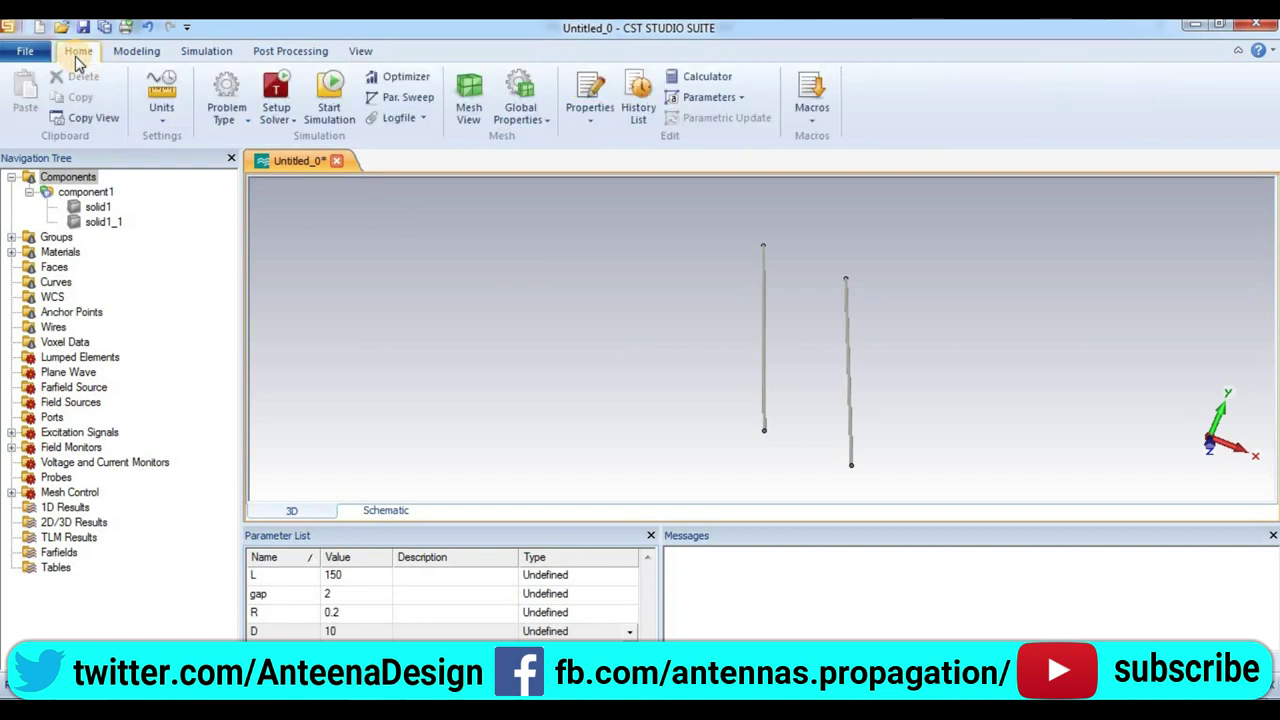
click(133, 54)
Create vacuum cylinder solid2, radius R, z = -gap/2 to gap/2, inserted into solid1
click(291, 77)
key(Escape)
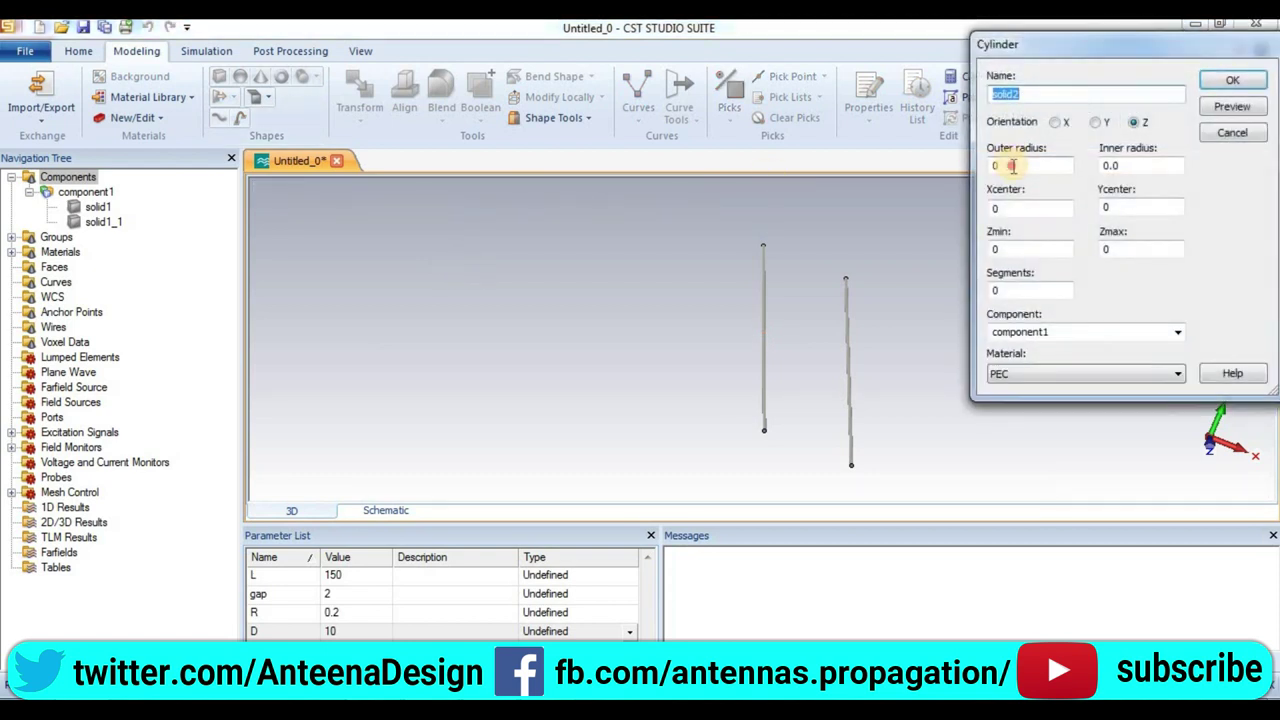
double_click(1012, 166)
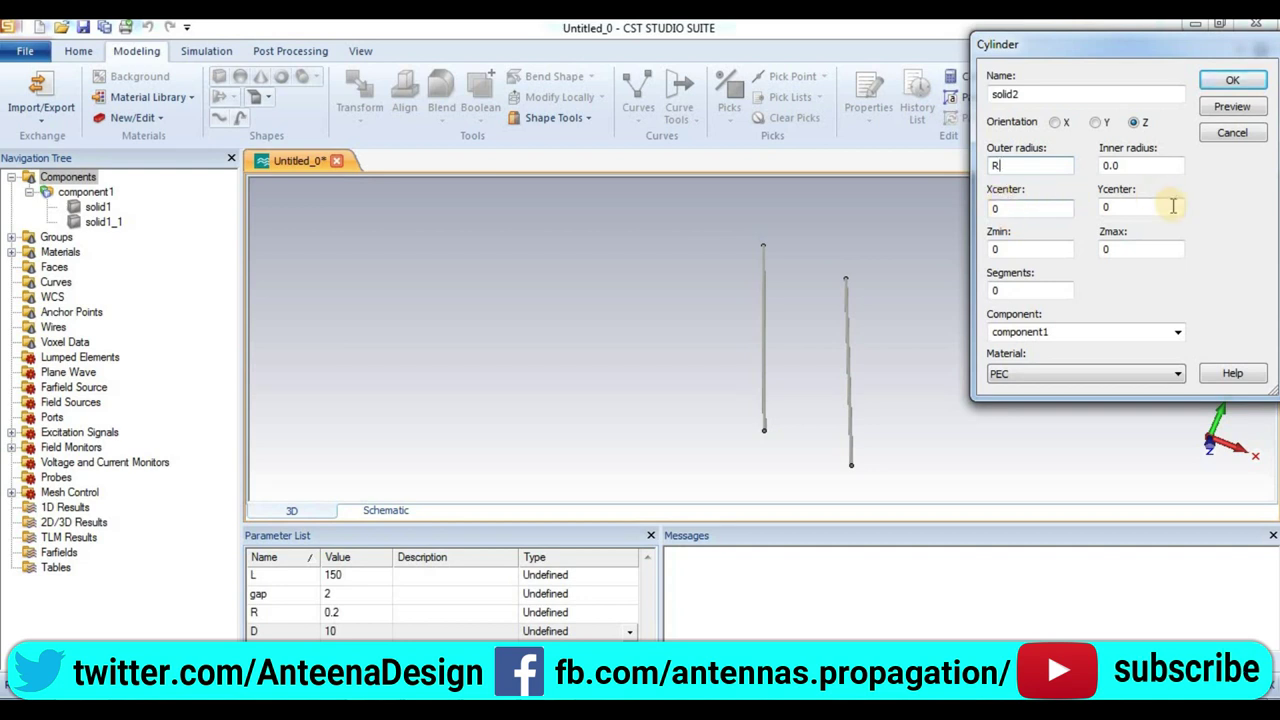
double_click(1055, 248)
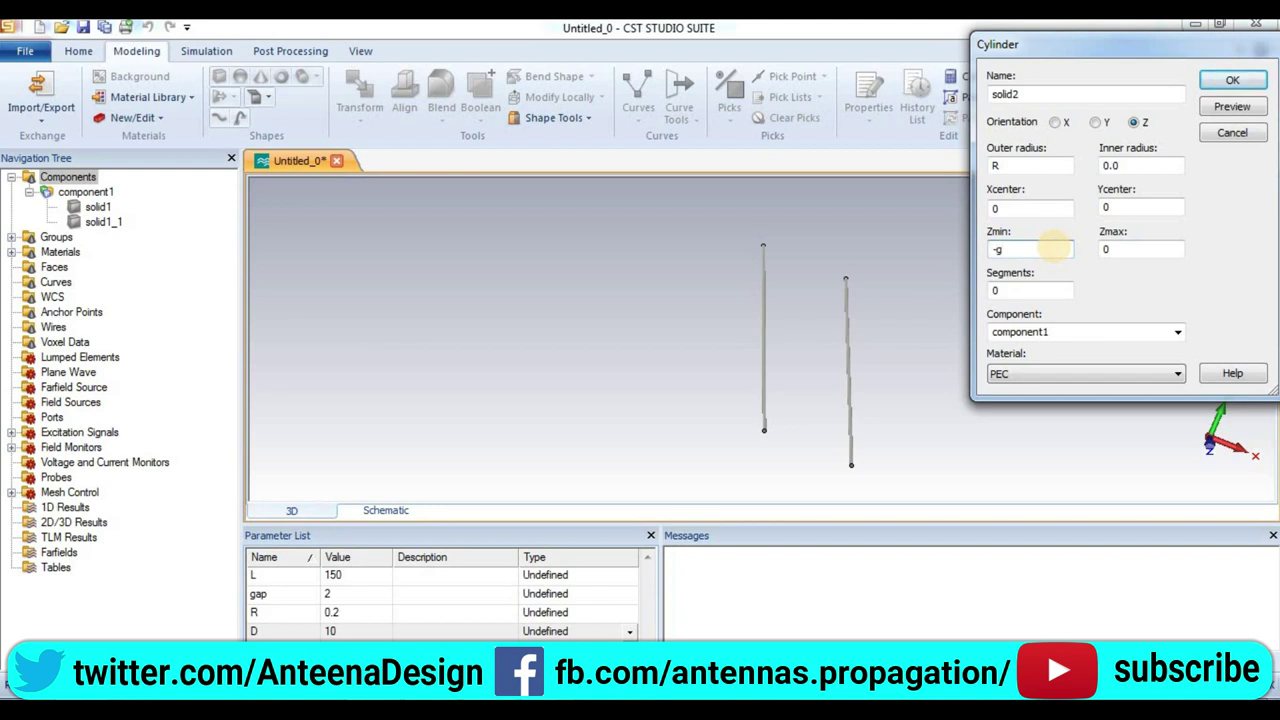
text(-gap/2)
click(1145, 251)
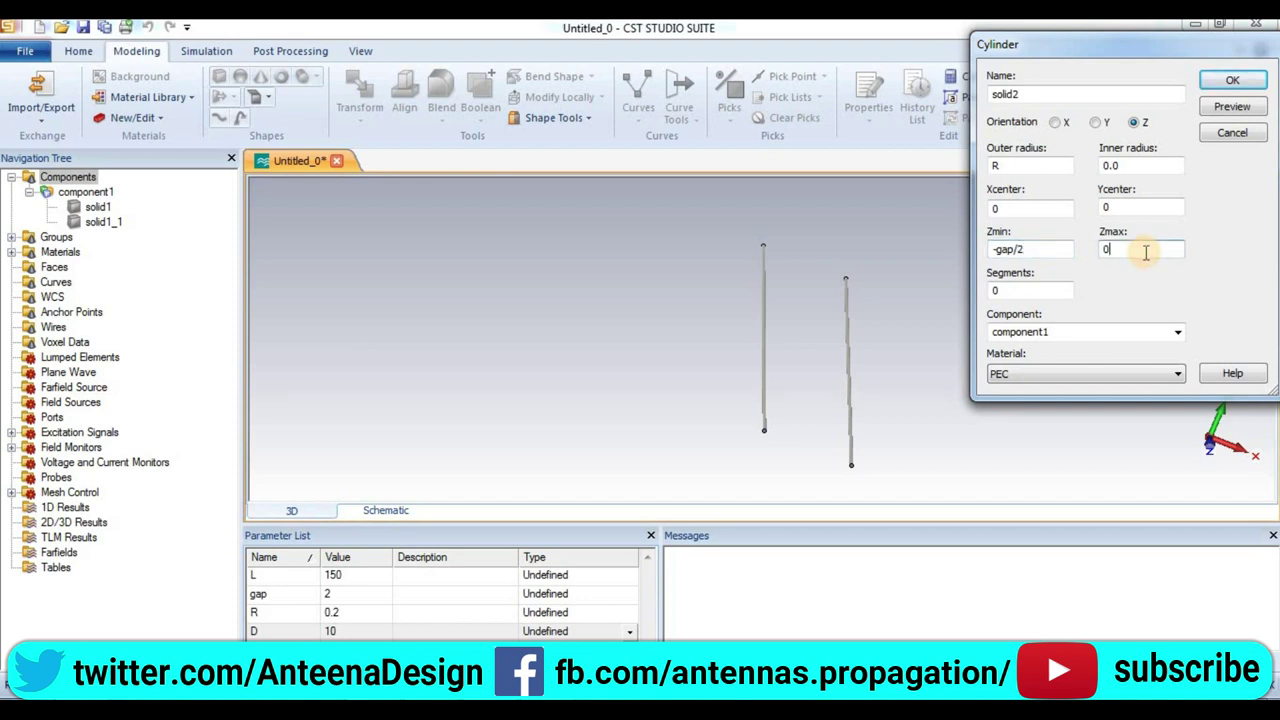
key(BackSpace)
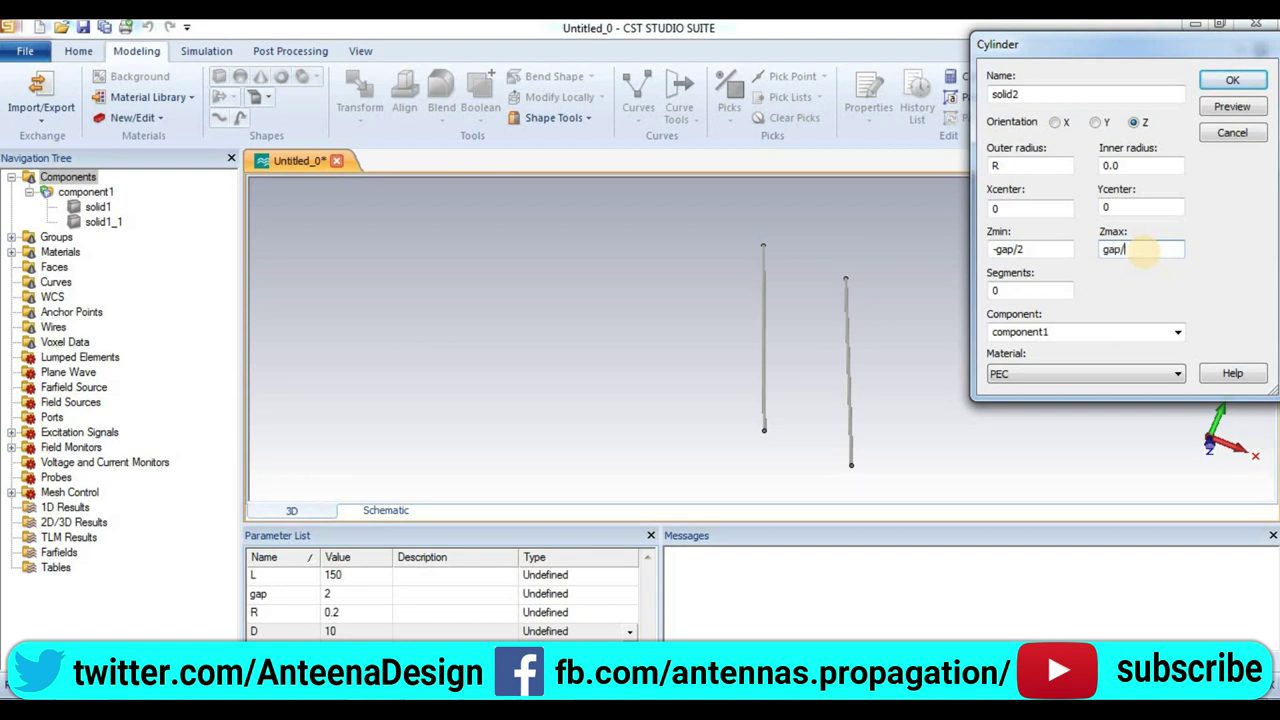
click(1134, 374)
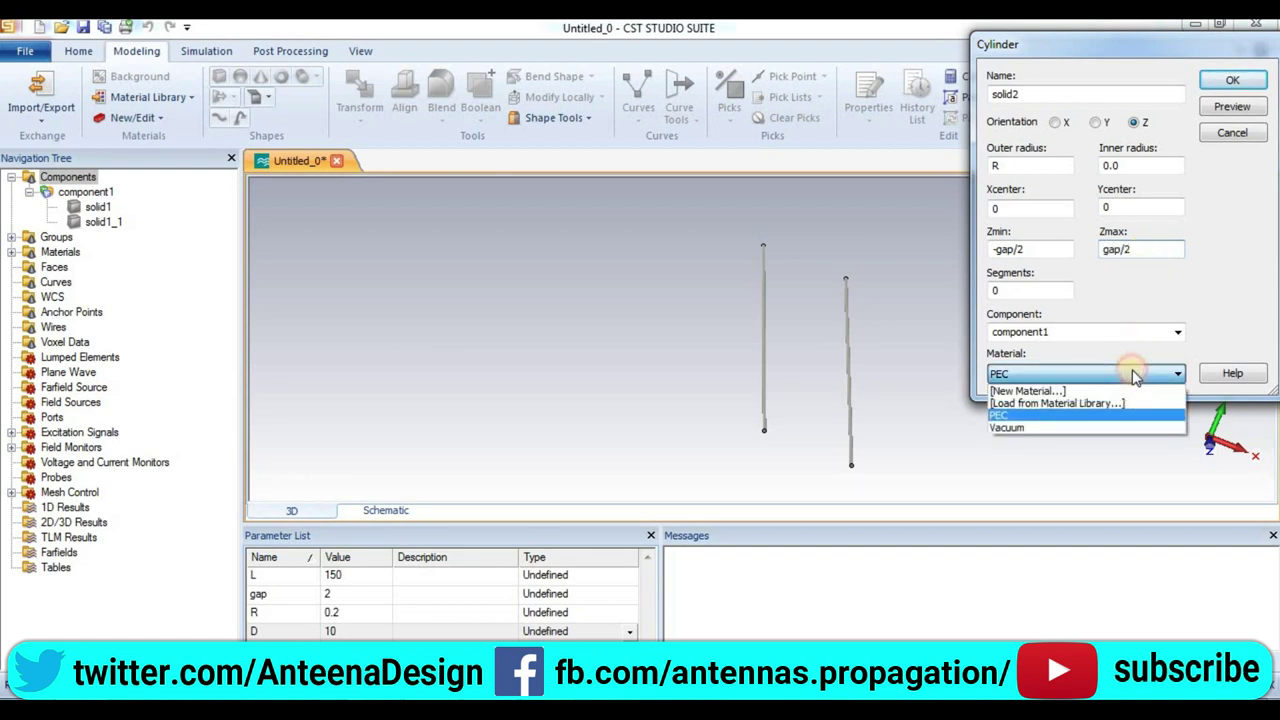
click(1116, 427)
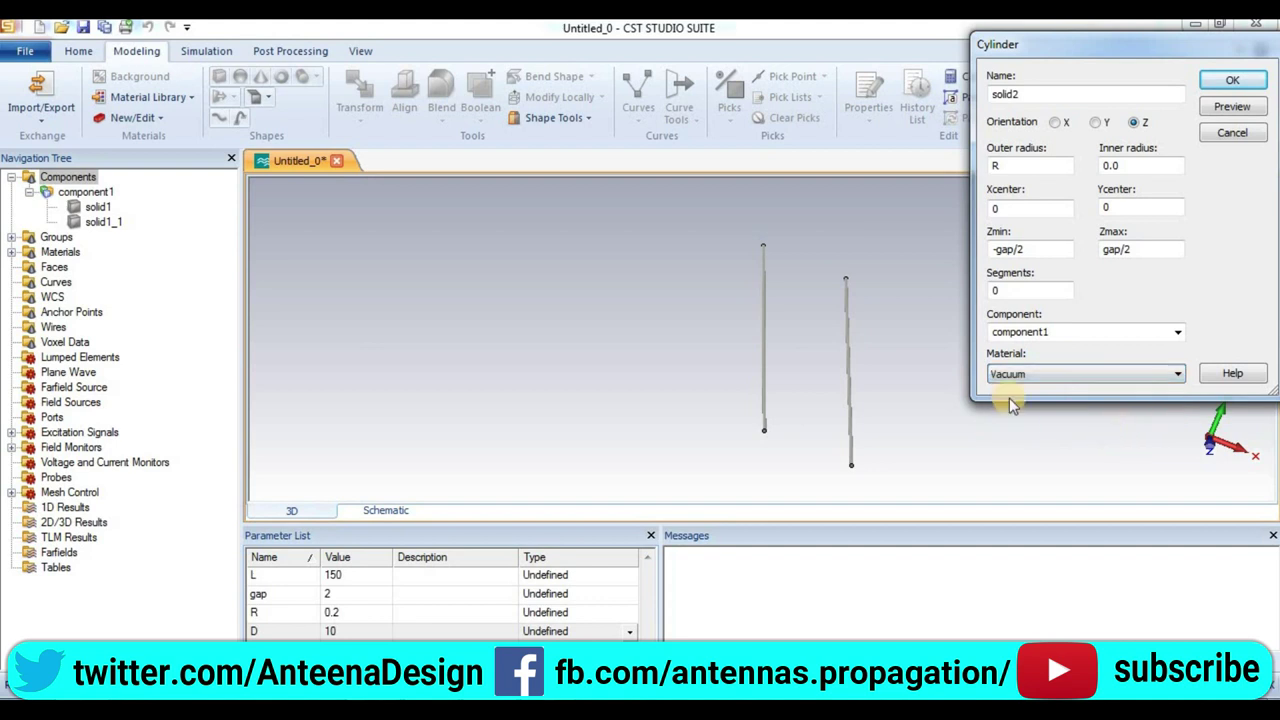
click(1233, 108)
click(1228, 81)
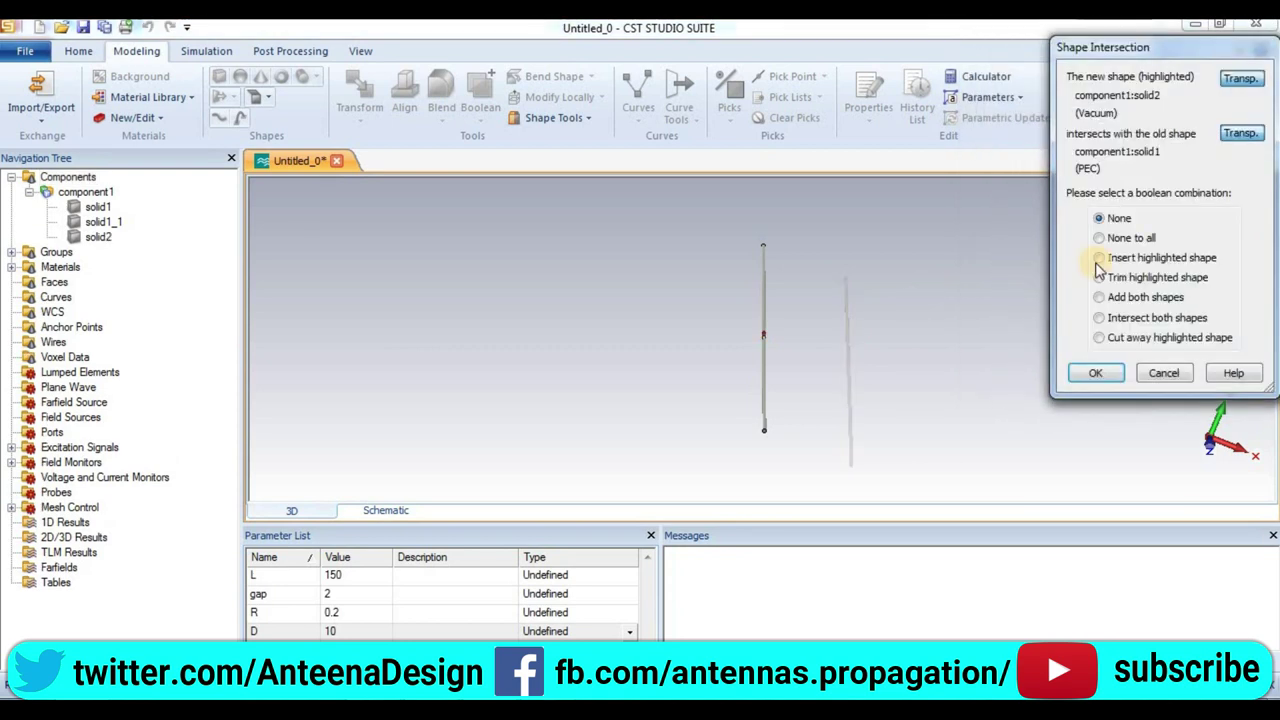
click(1092, 373)
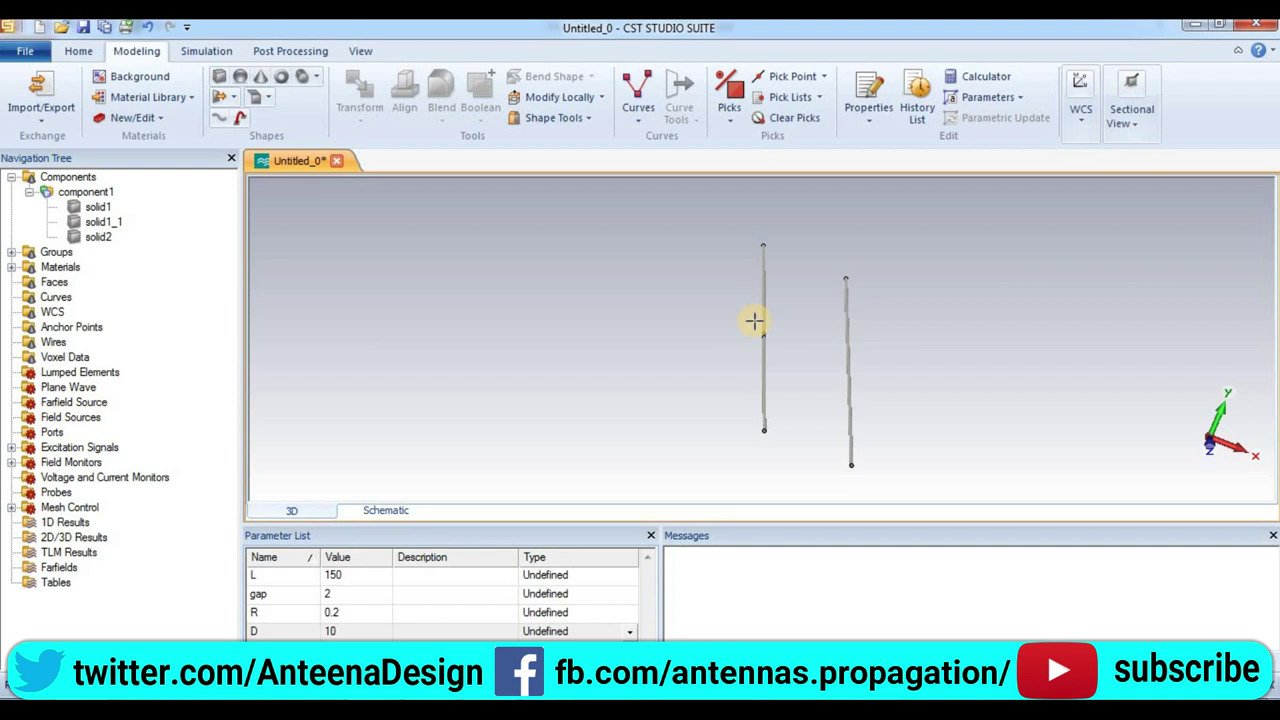
Subtract the vacuum cylinder solid2 from solid1 using a Boolean subtract
drag(769, 337, 731, 377)
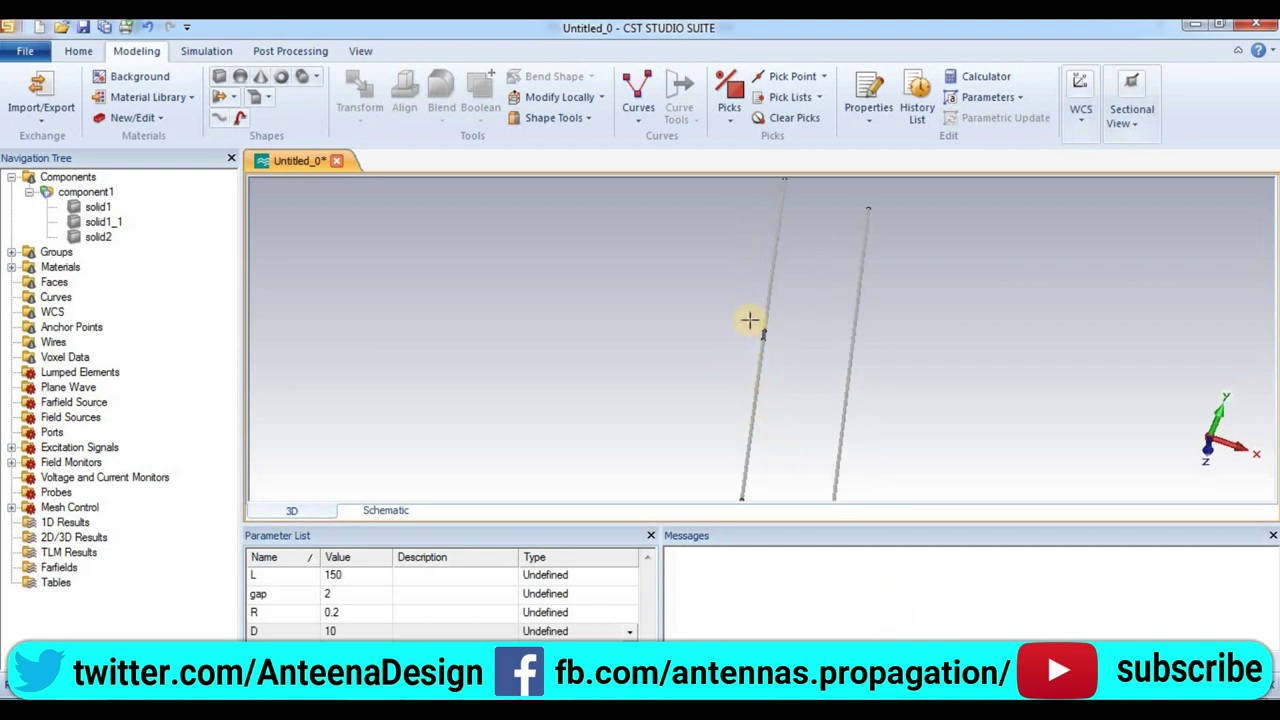
drag(749, 321, 771, 357)
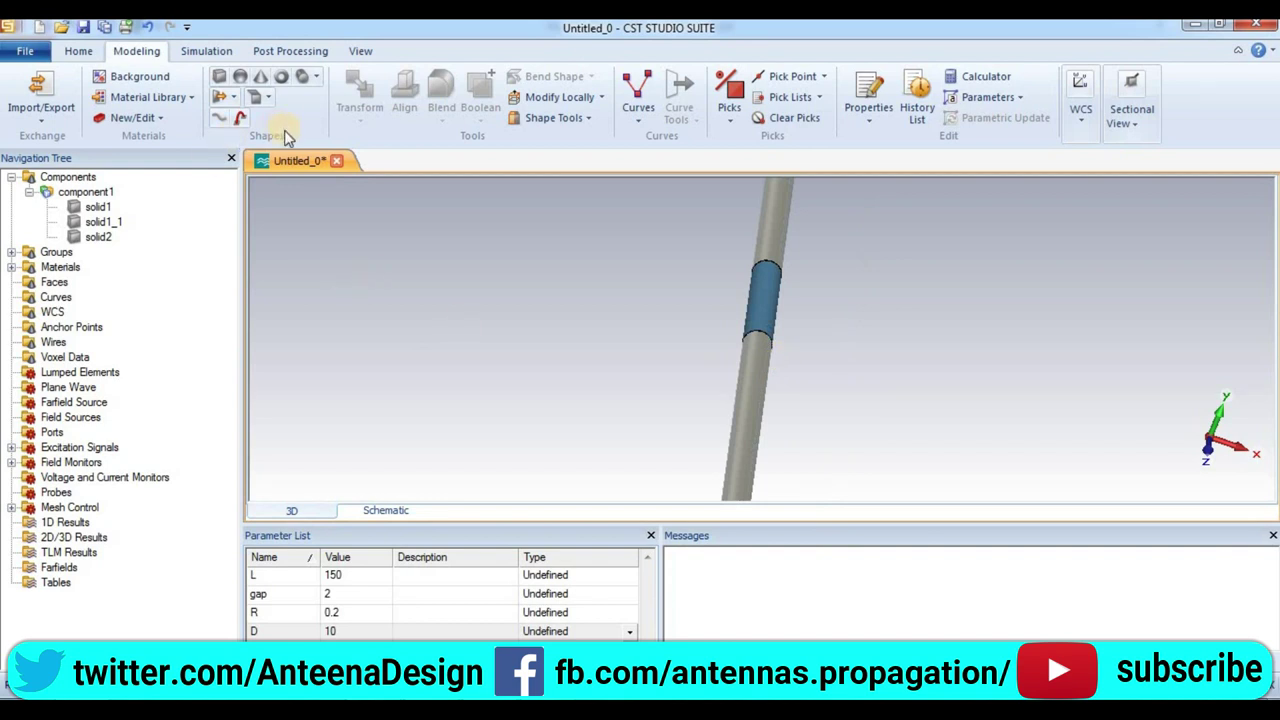
click(100, 222)
click(97, 236)
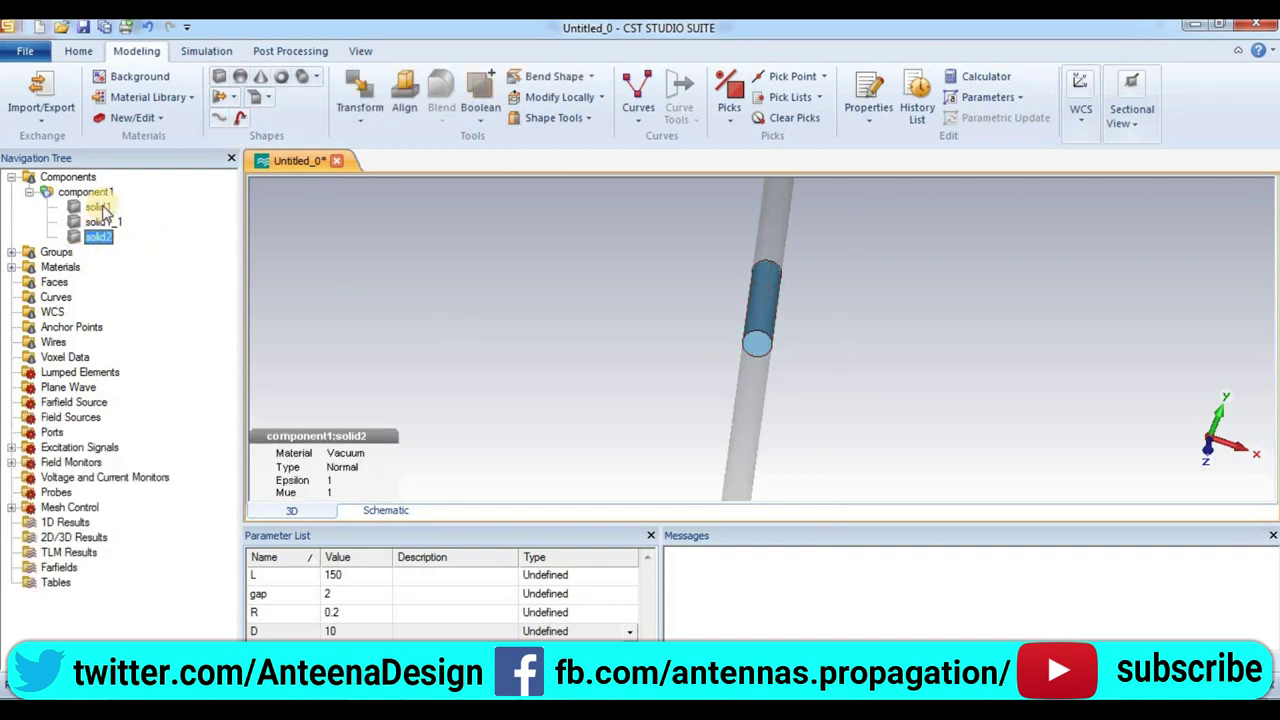
click(98, 207)
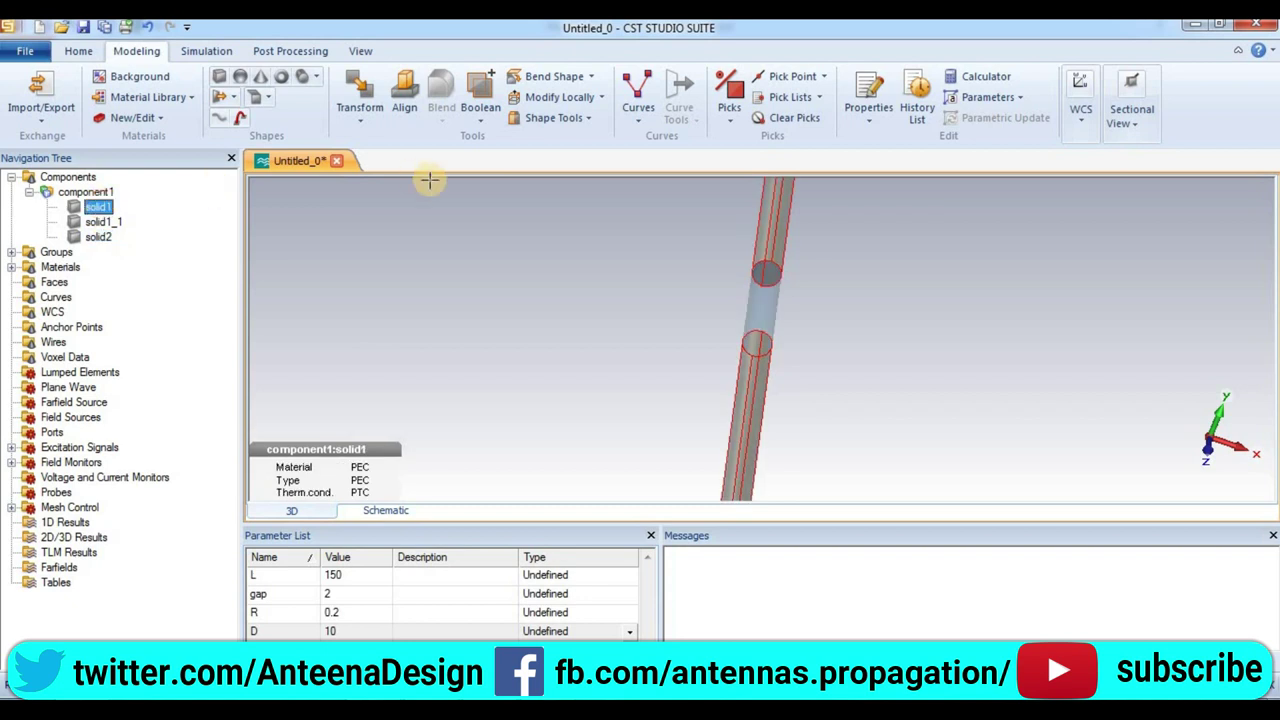
click(483, 120)
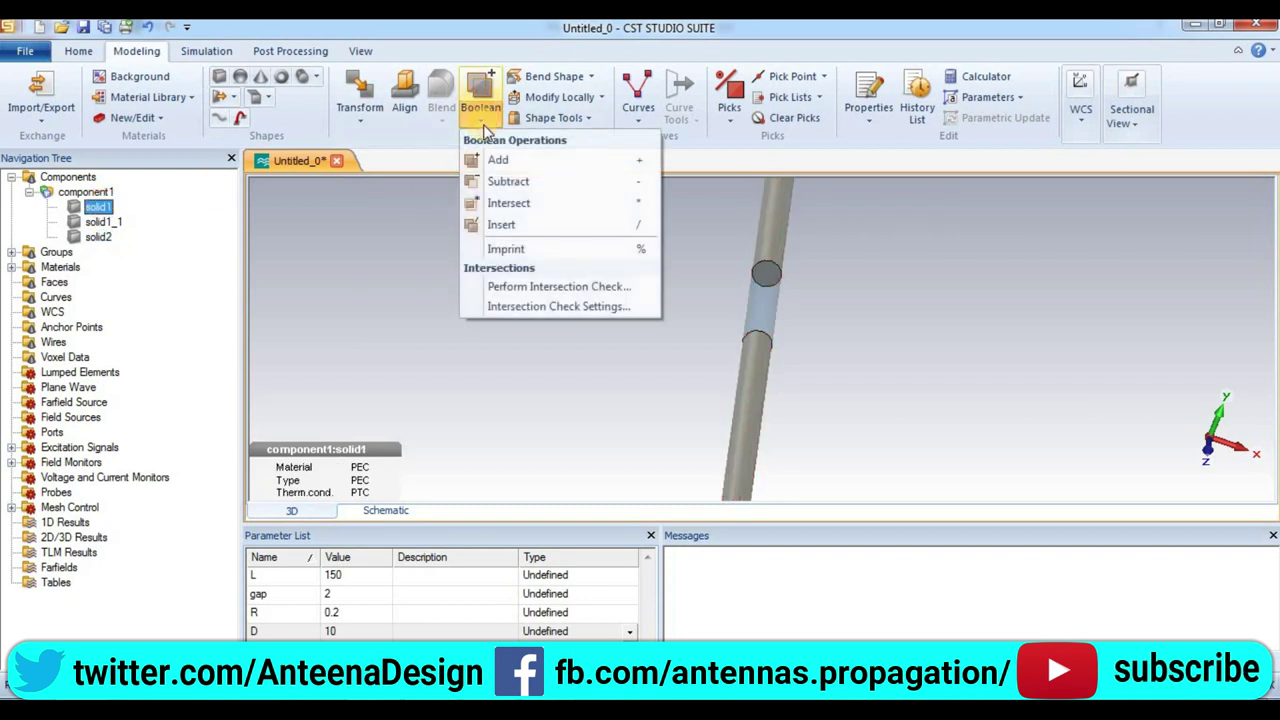
click(510, 183)
click(100, 238)
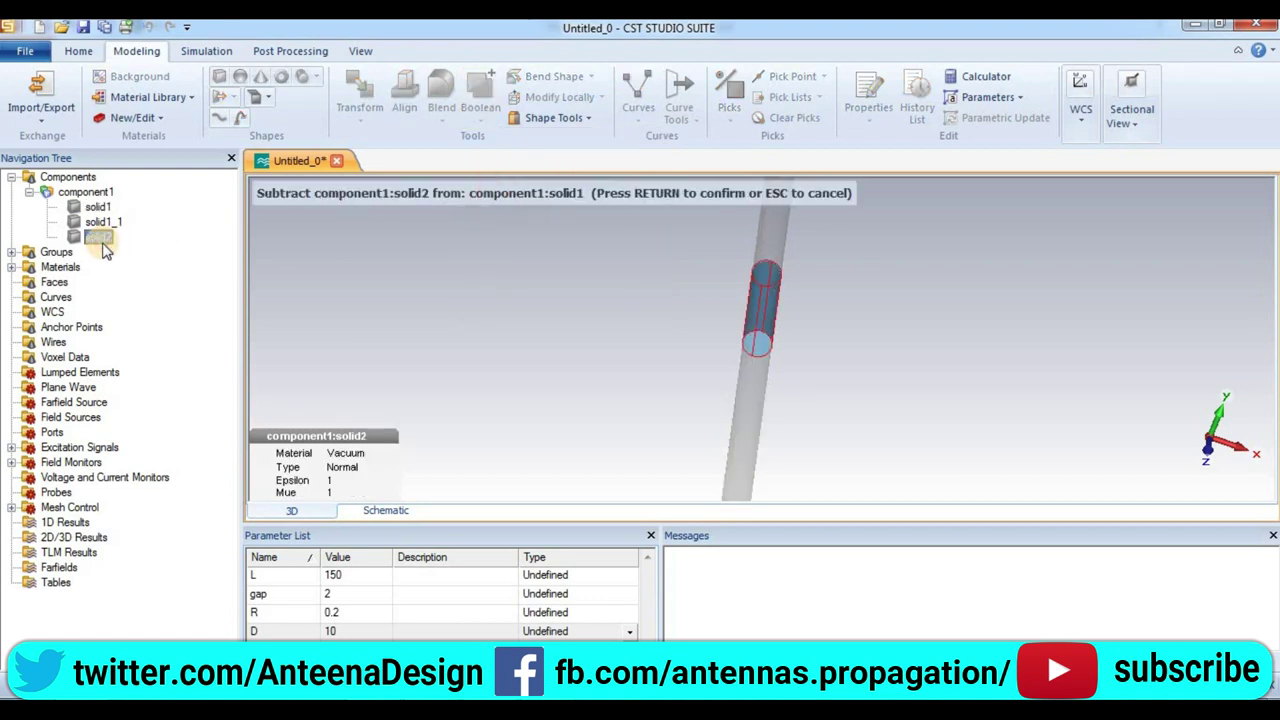
key(Return)
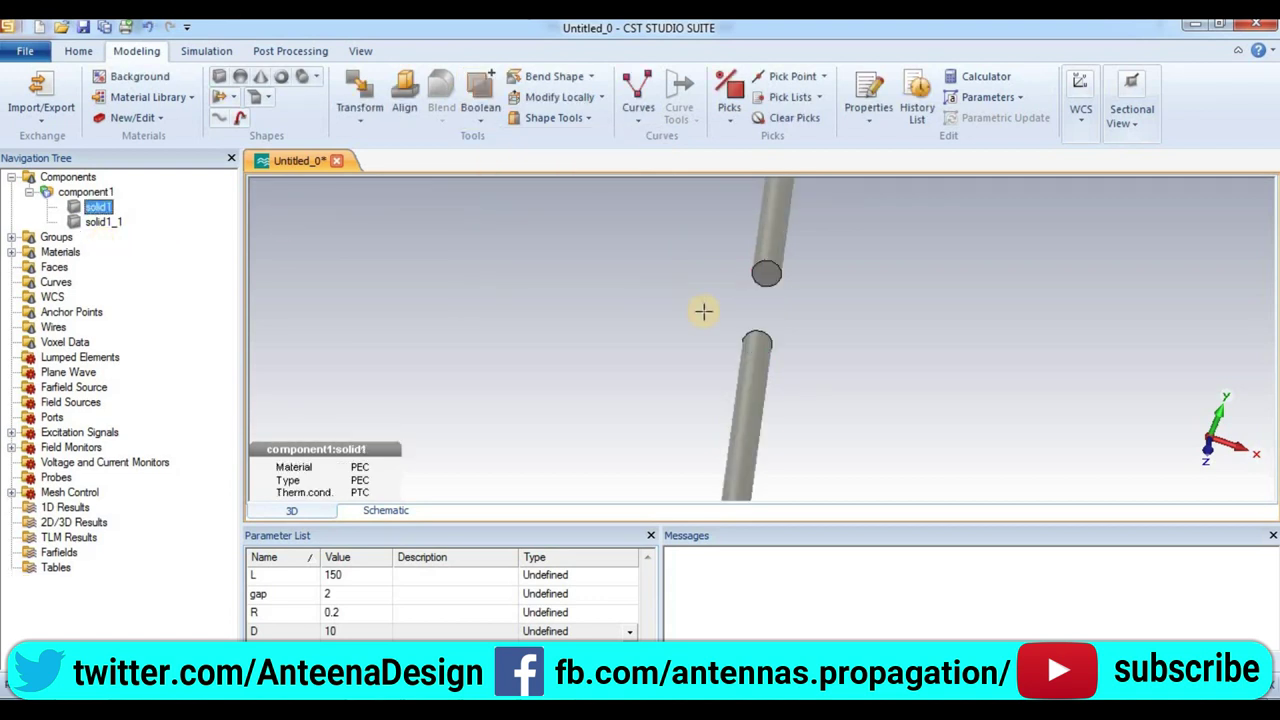
Zoom in and out to inspect the new feed gap between the rod ends
scroll(737, 330, down, 5)
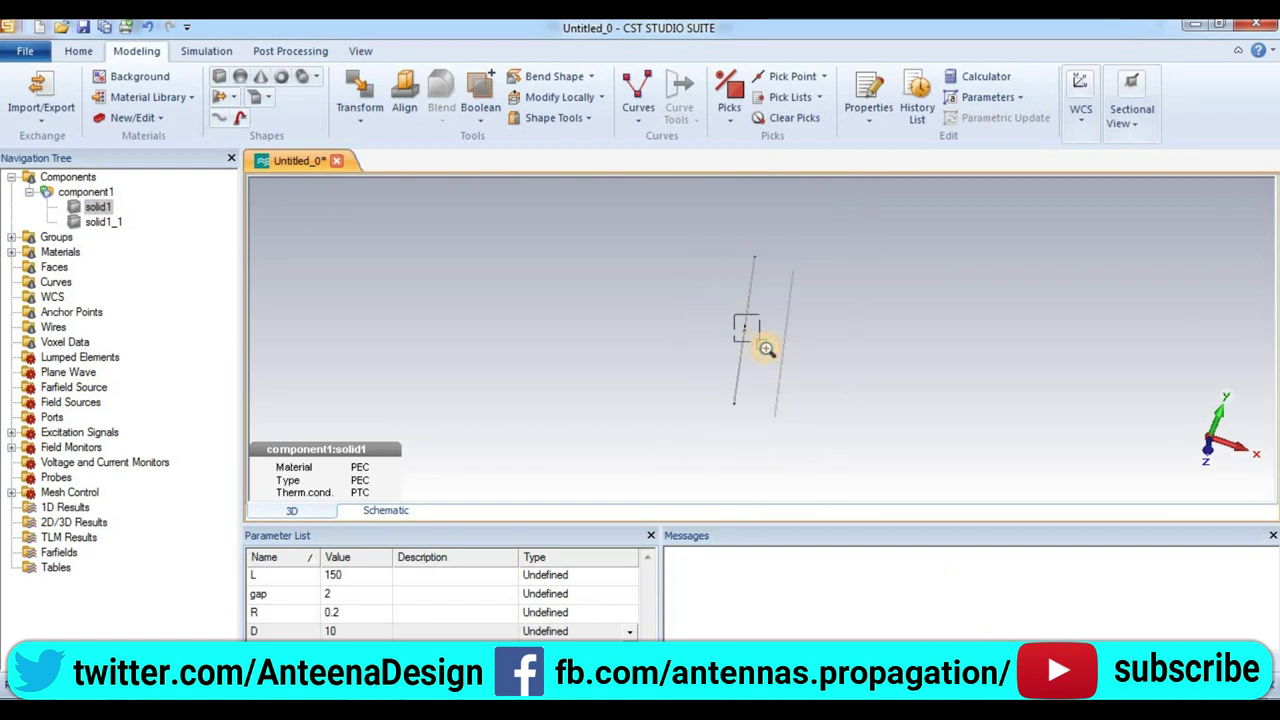
scroll(763, 340, up, 5)
drag(710, 322, 742, 354)
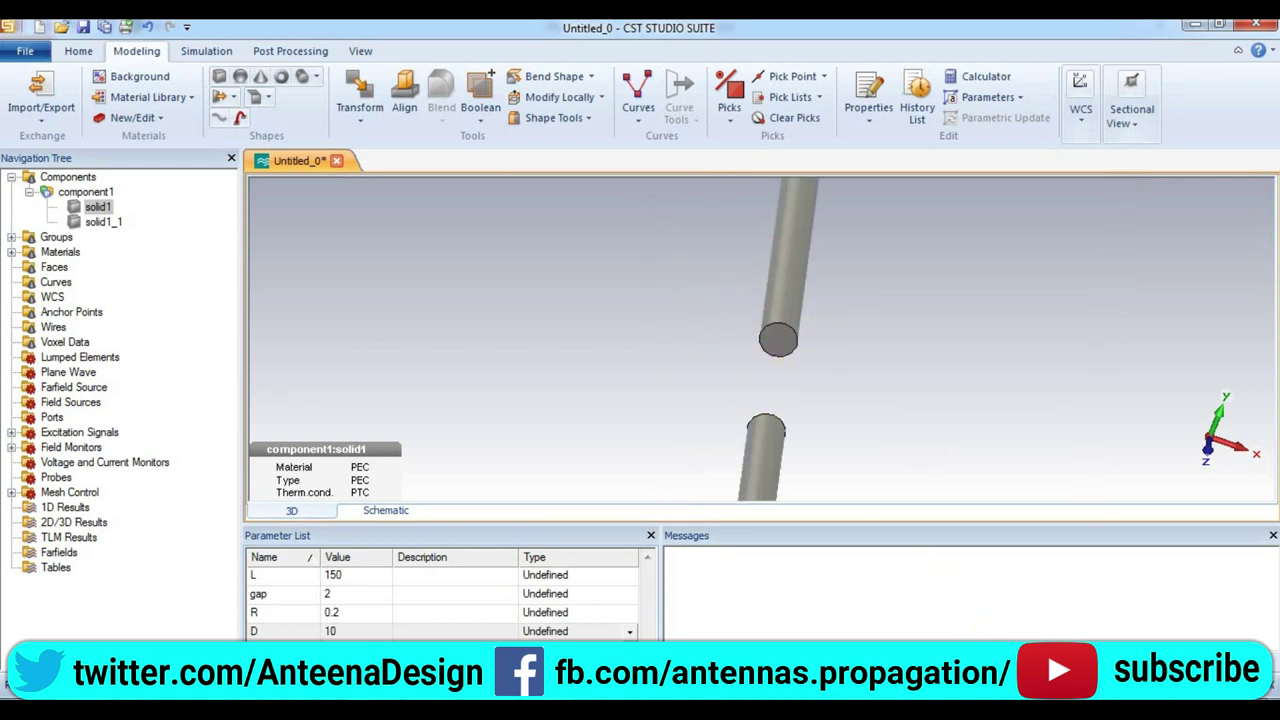
key(space)
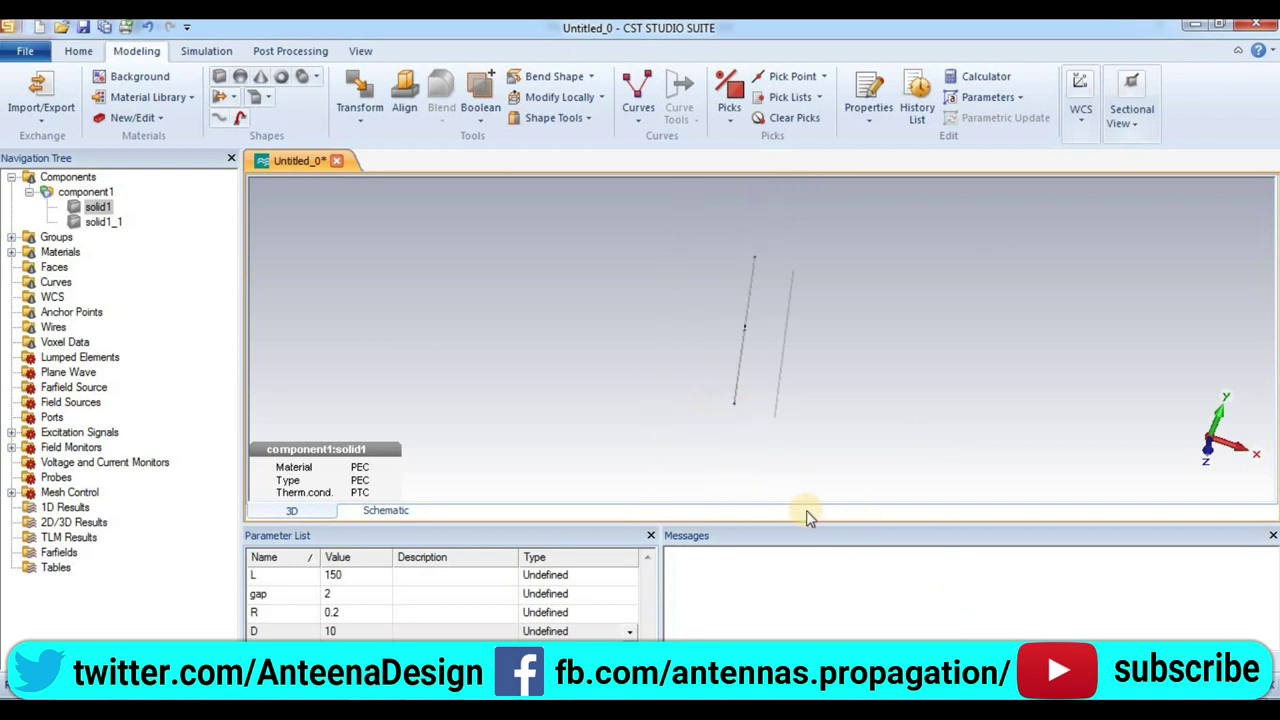
drag(710, 380, 818, 445)
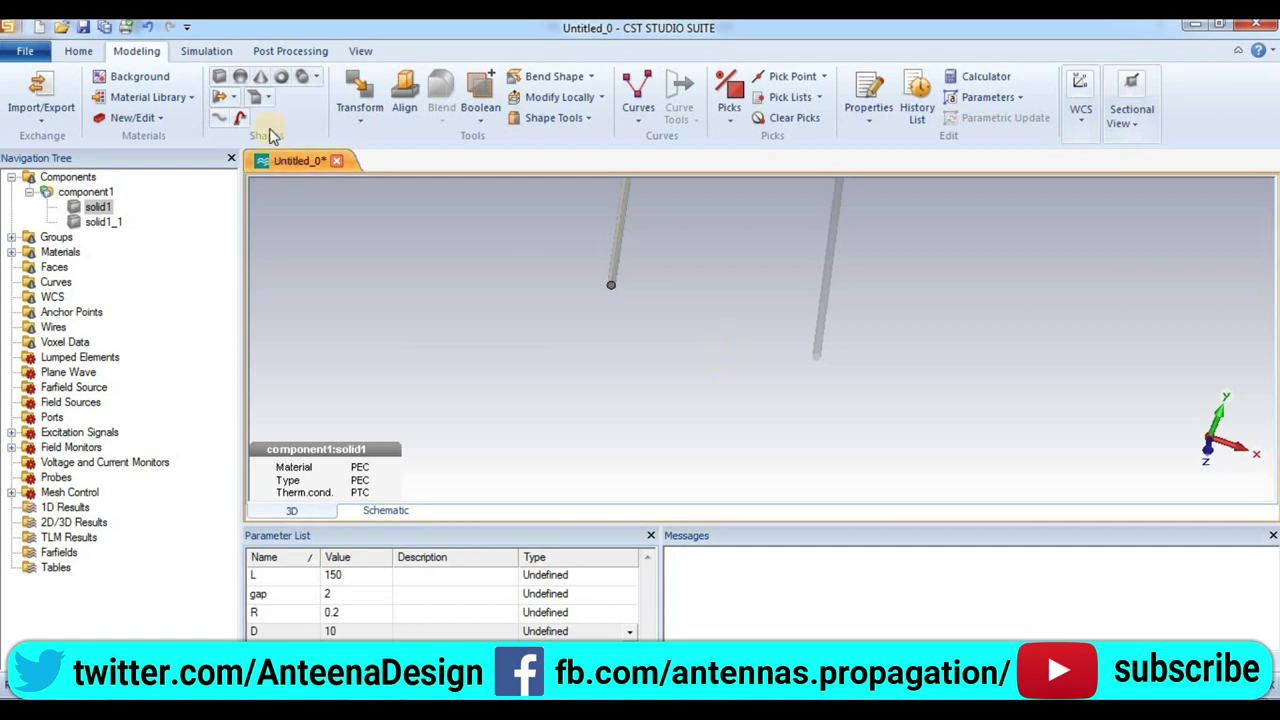
Draft an X-oriented cylinder with radius R, Xmin D/2 and Zcenter L/4
click(304, 84)
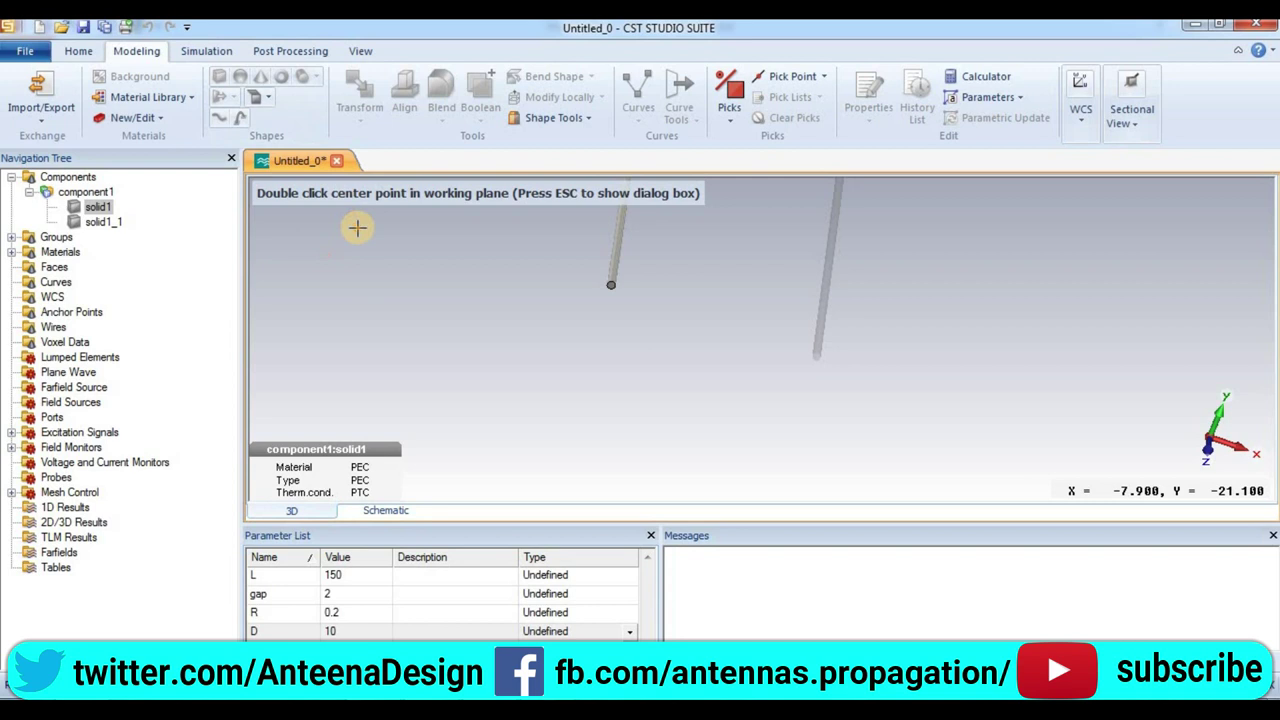
key(Escape)
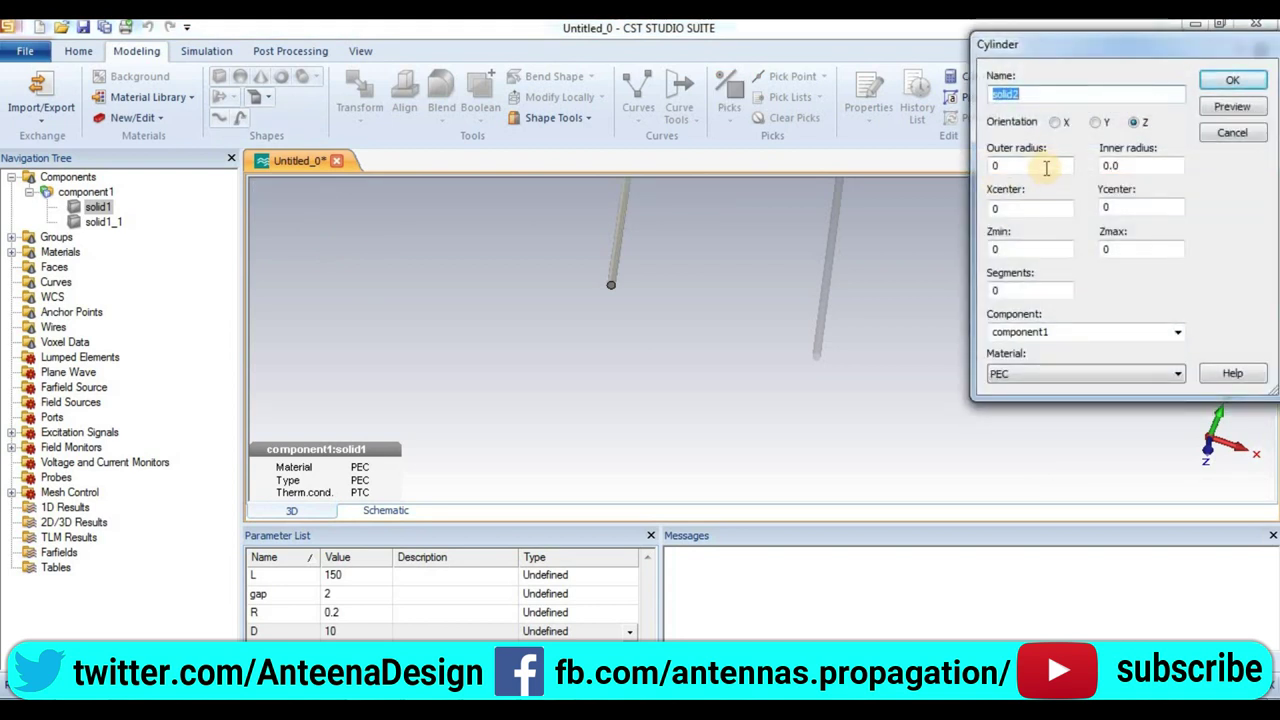
key(Tab)
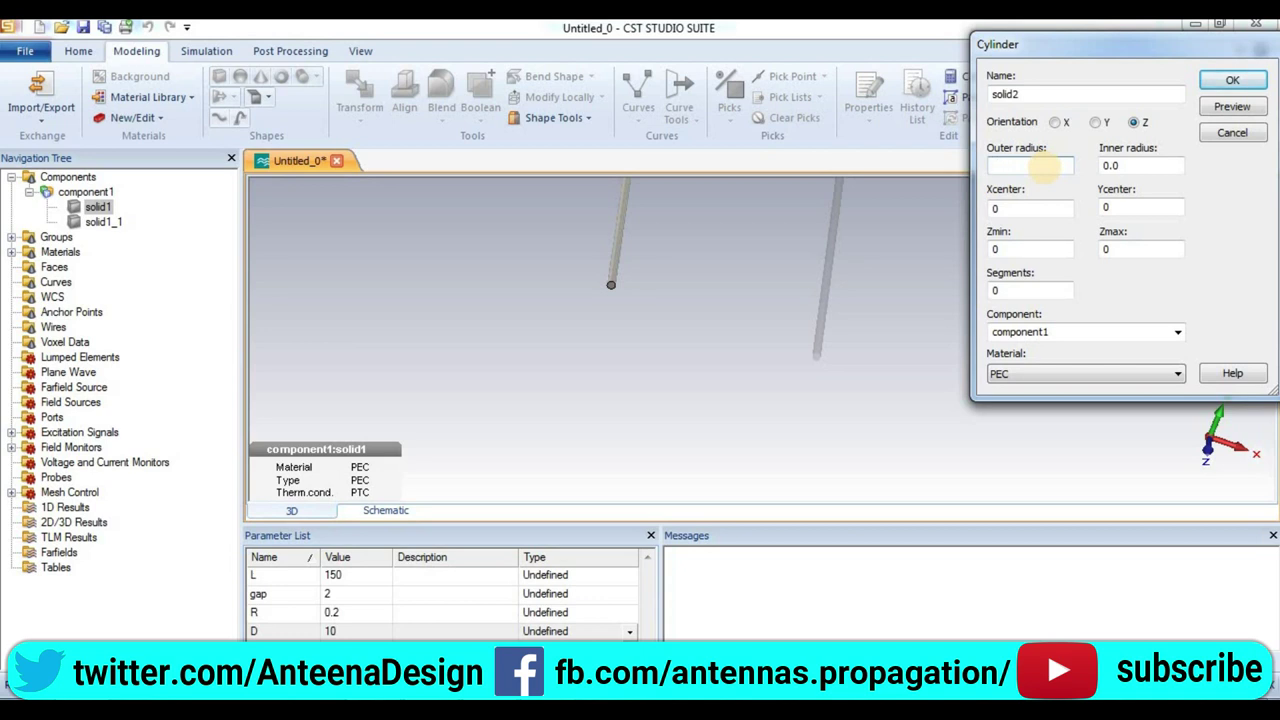
click(1056, 122)
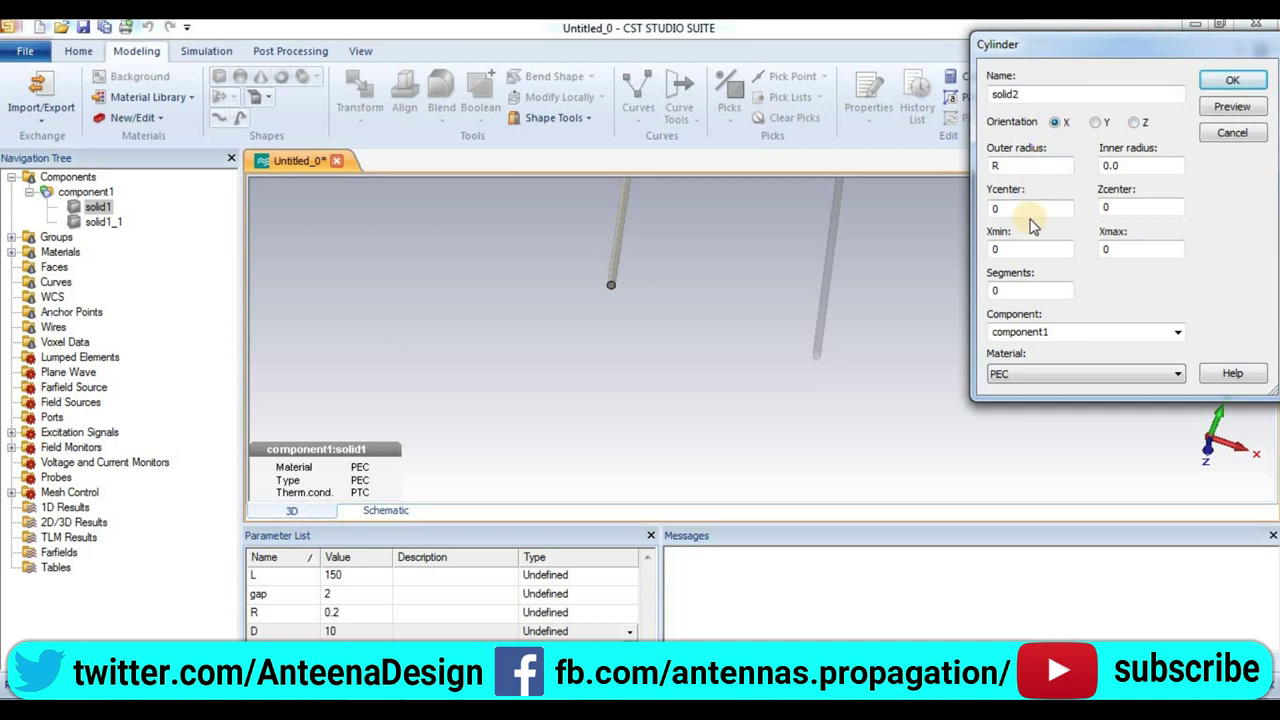
click(1051, 247)
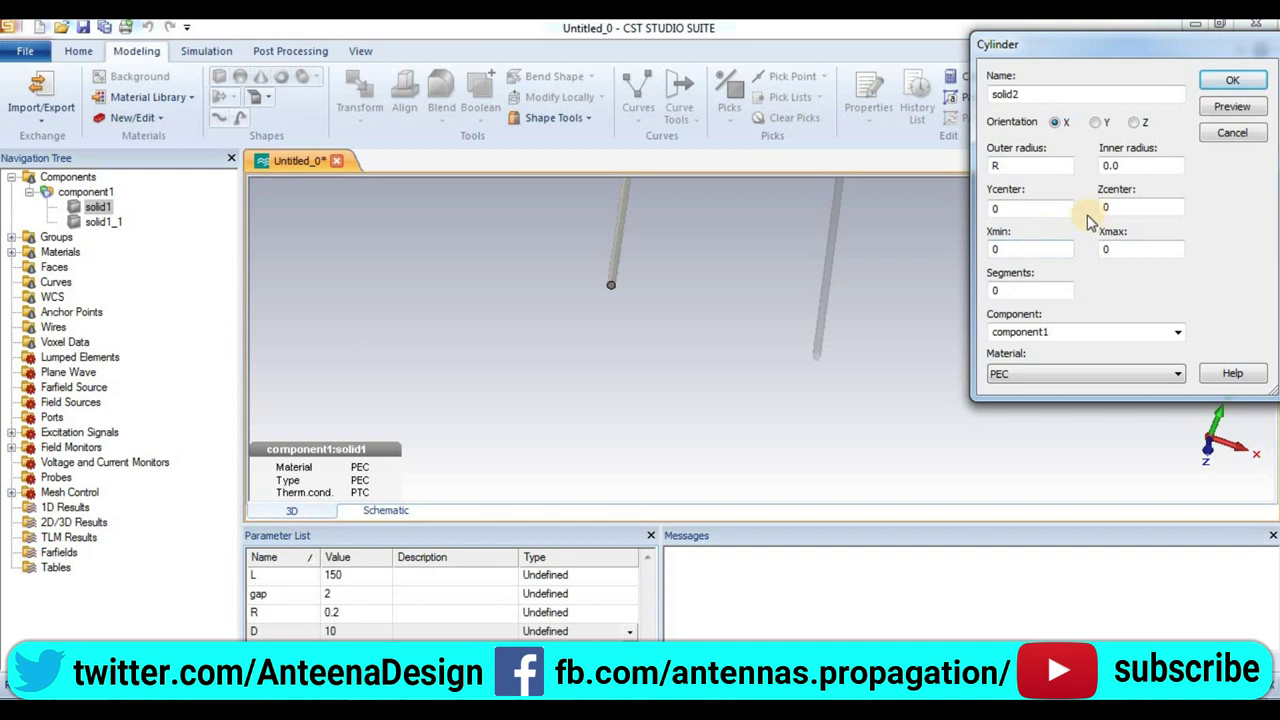
double_click(1019, 249)
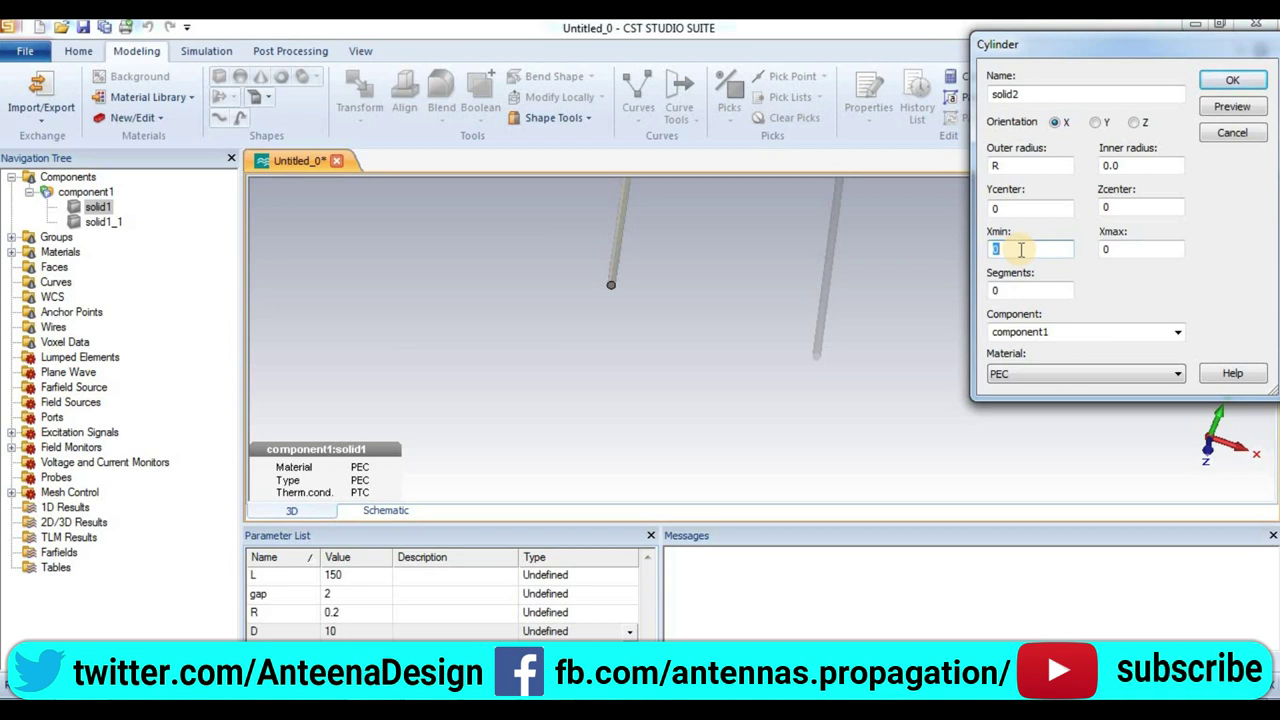
text(D/2)
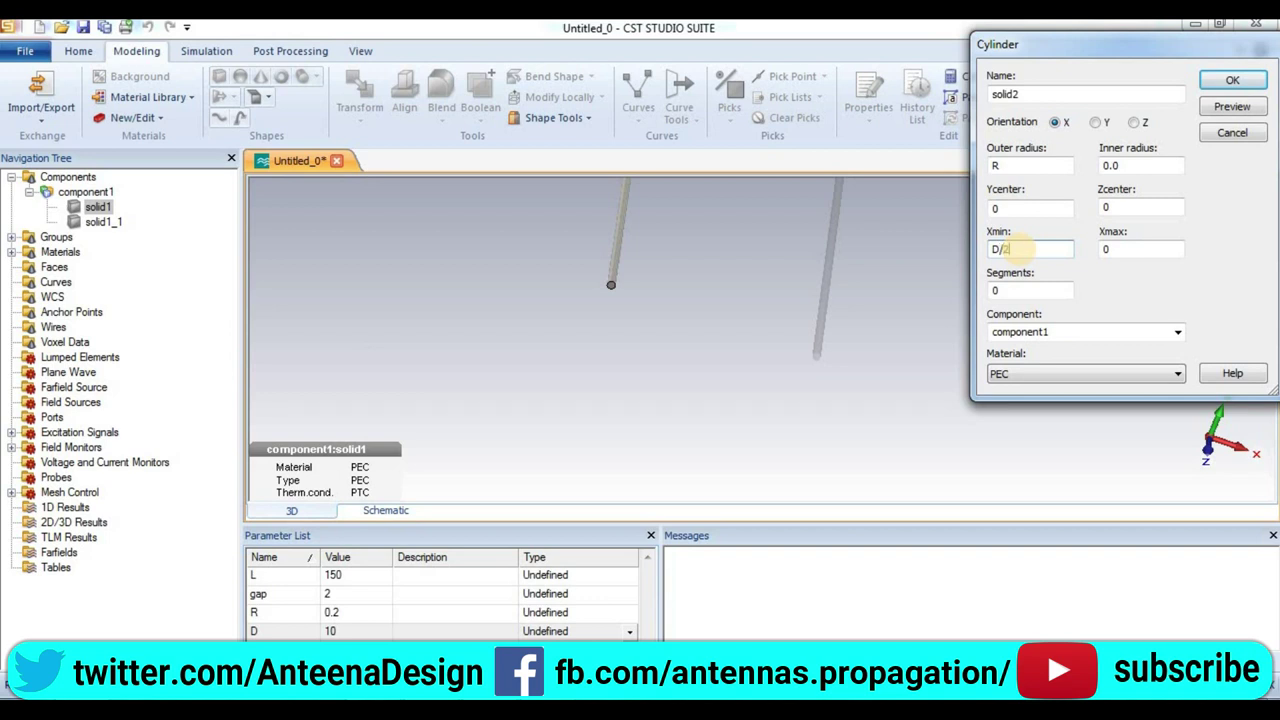
double_click(1127, 253)
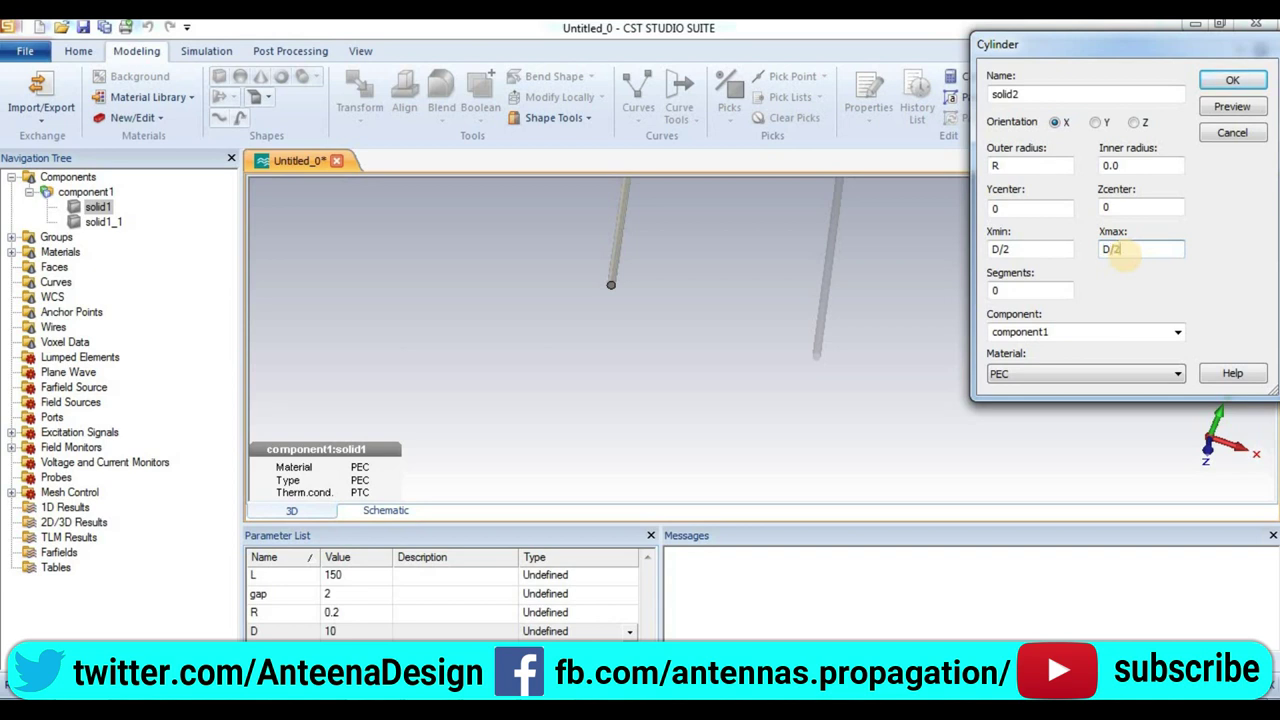
click(1226, 108)
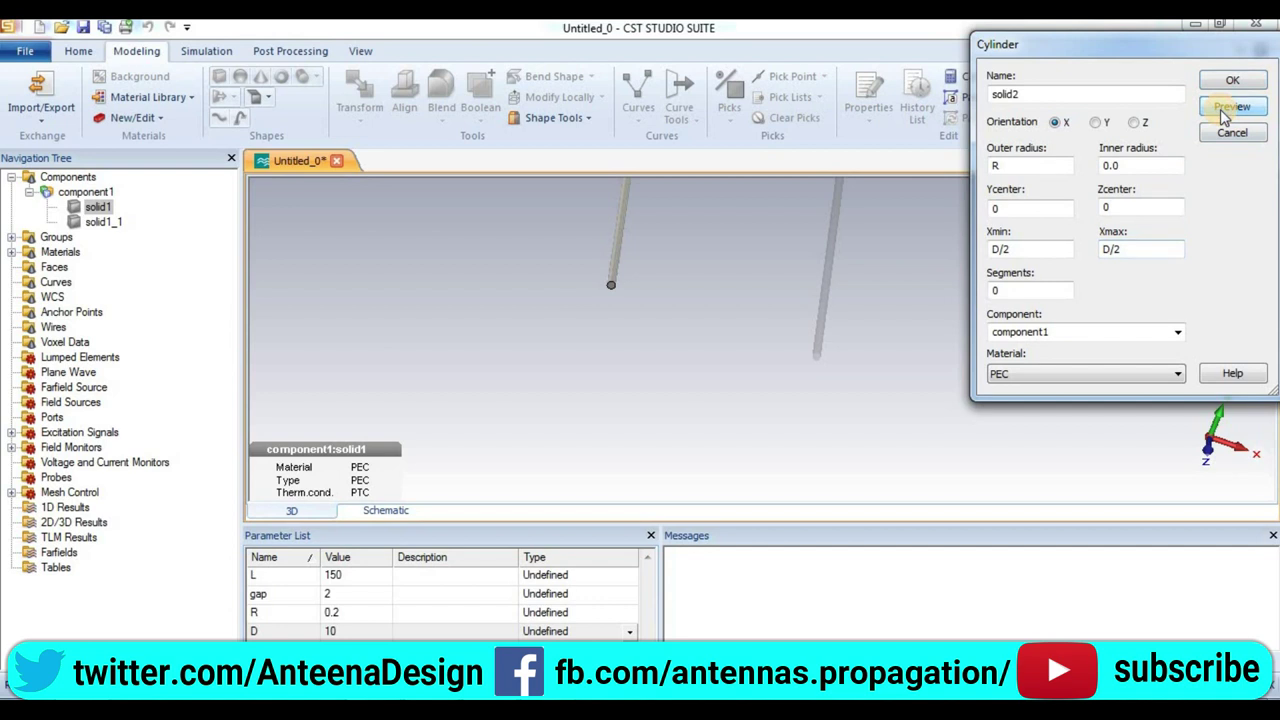
double_click(1141, 209)
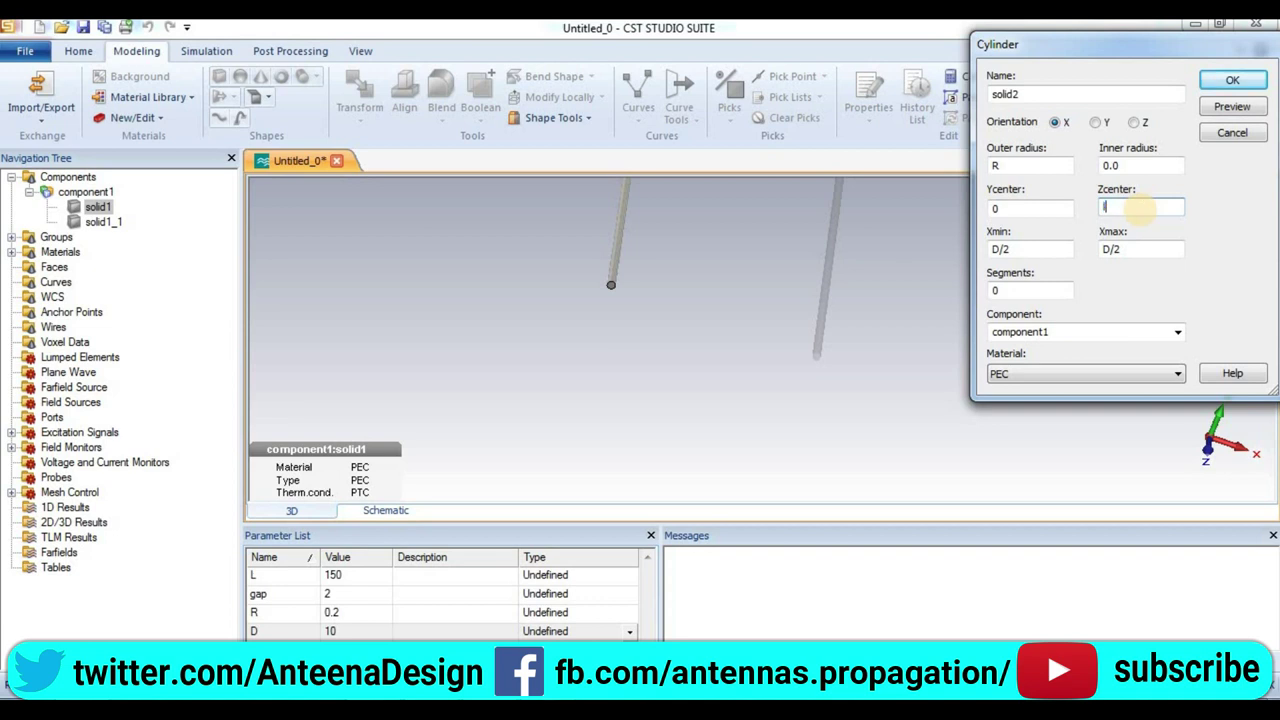
text(L/4)
click(1224, 108)
Adjust it to span x = D/2-0.2 to D/2+0.2 at Zcenter L/4+5, creating PEC solid2
click(1020, 250)
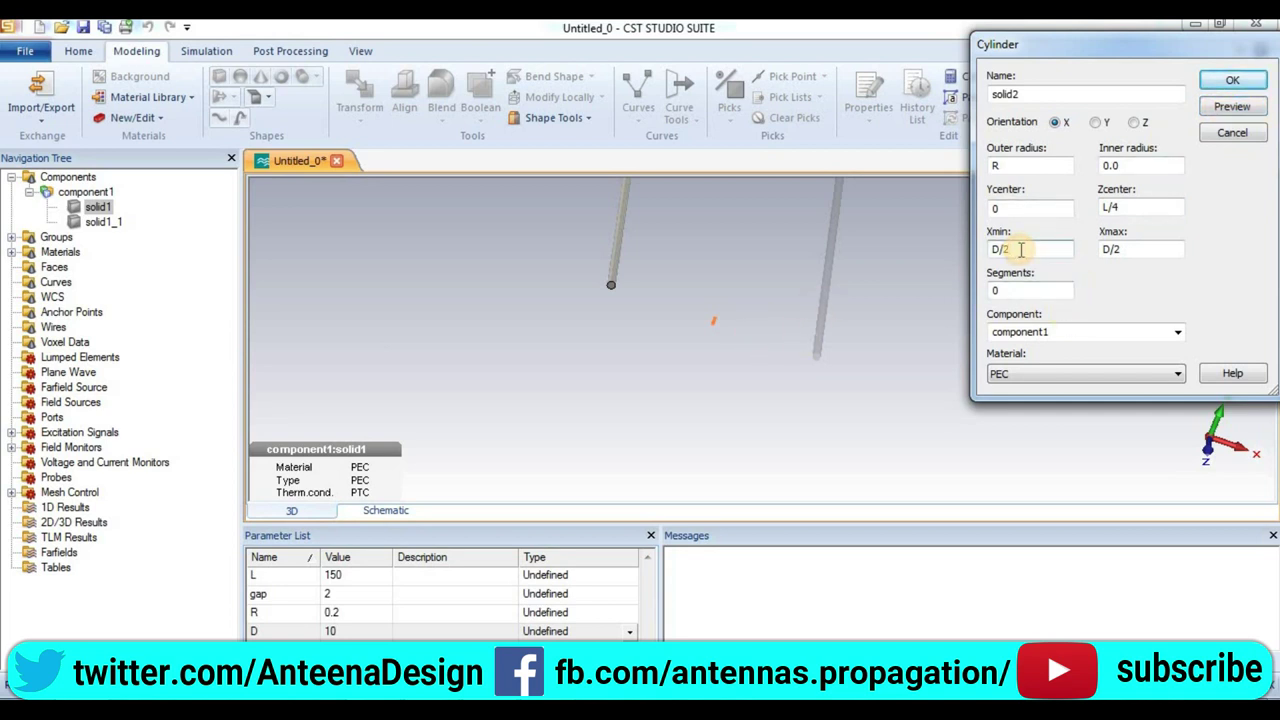
text(-0.)
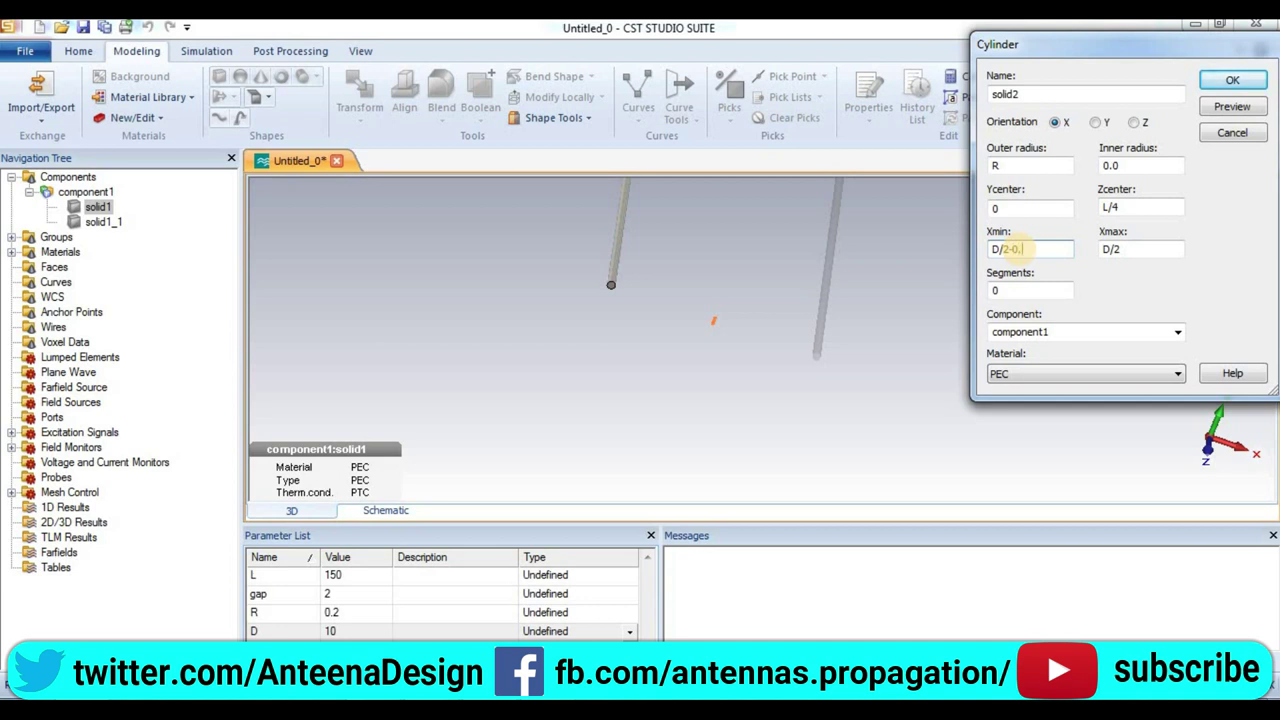
text(2)
click(1118, 250)
text(+0.2)
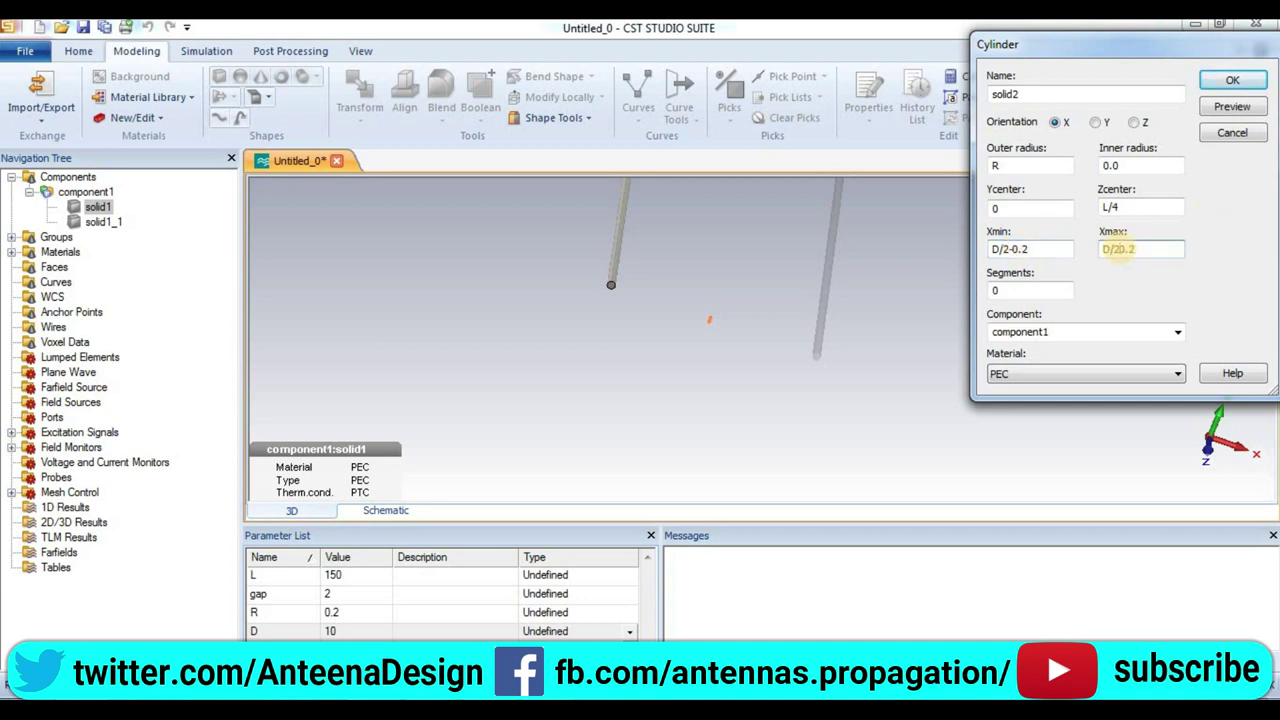
click(1236, 108)
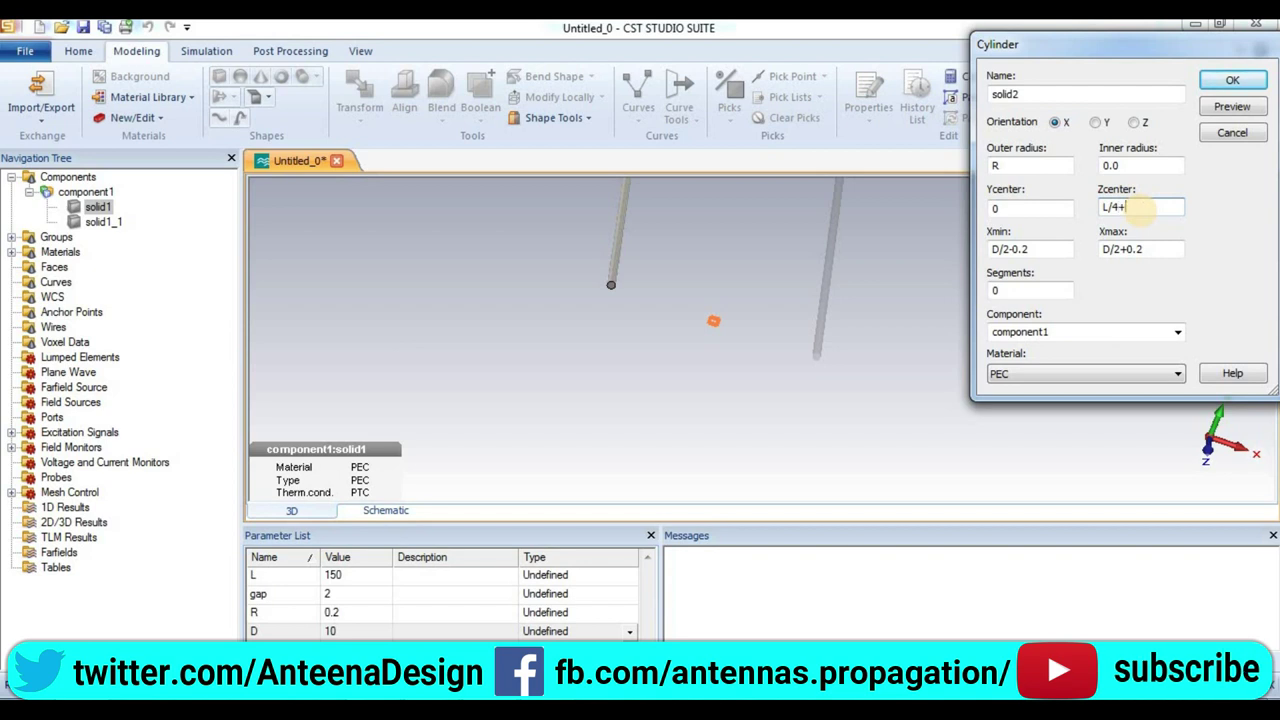
click(1244, 113)
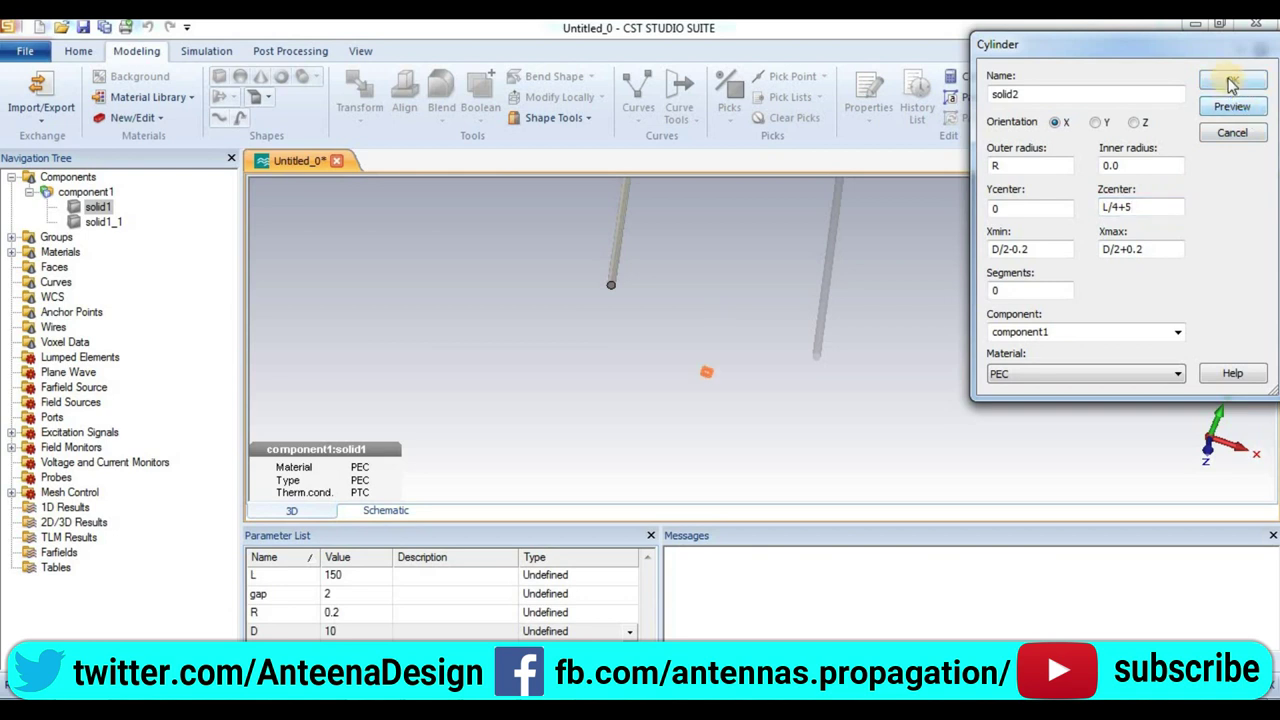
click(1231, 84)
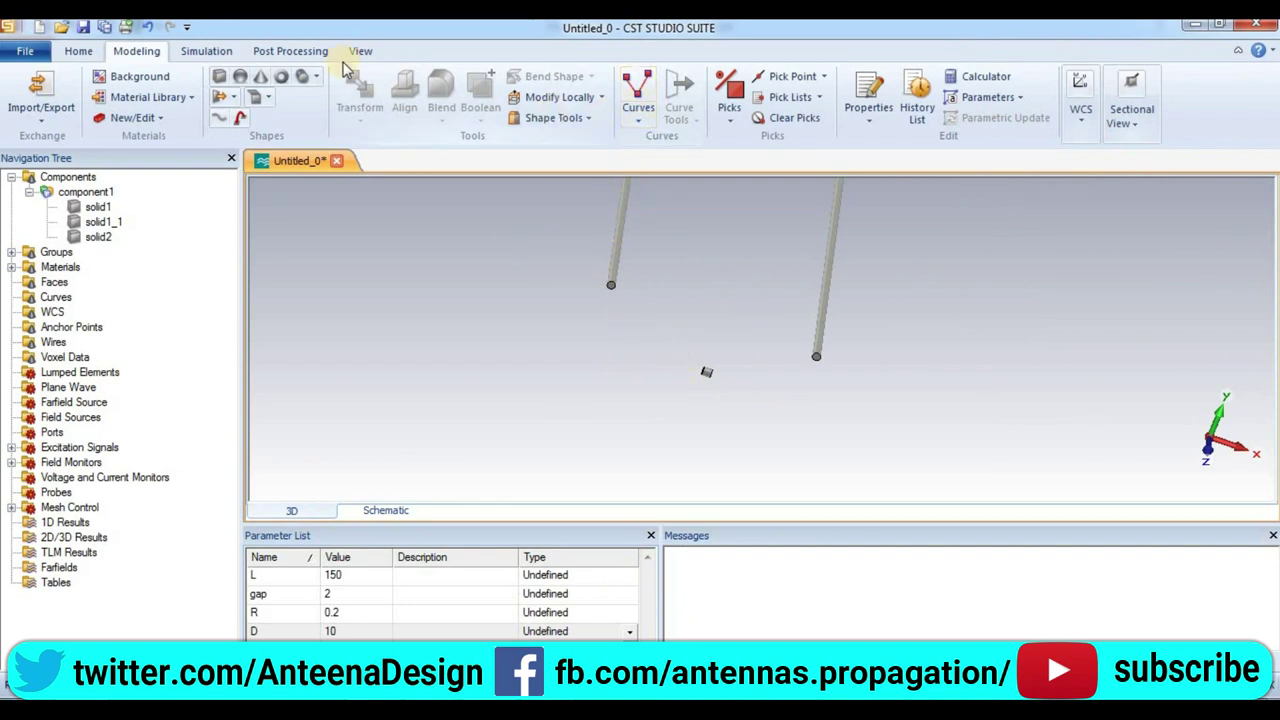
Pick the two wire end faces F1 (normal 0,0,1) and F2 (normal -1,0,0) to connect
click(824, 78)
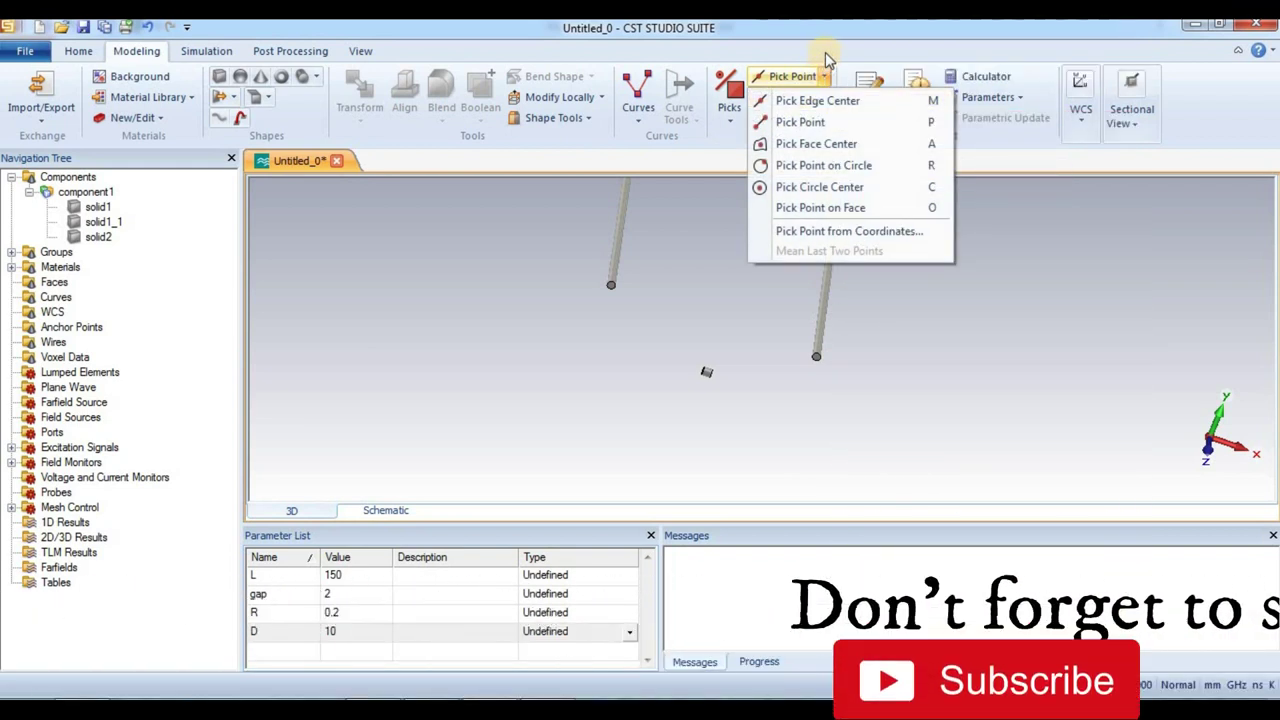
click(823, 76)
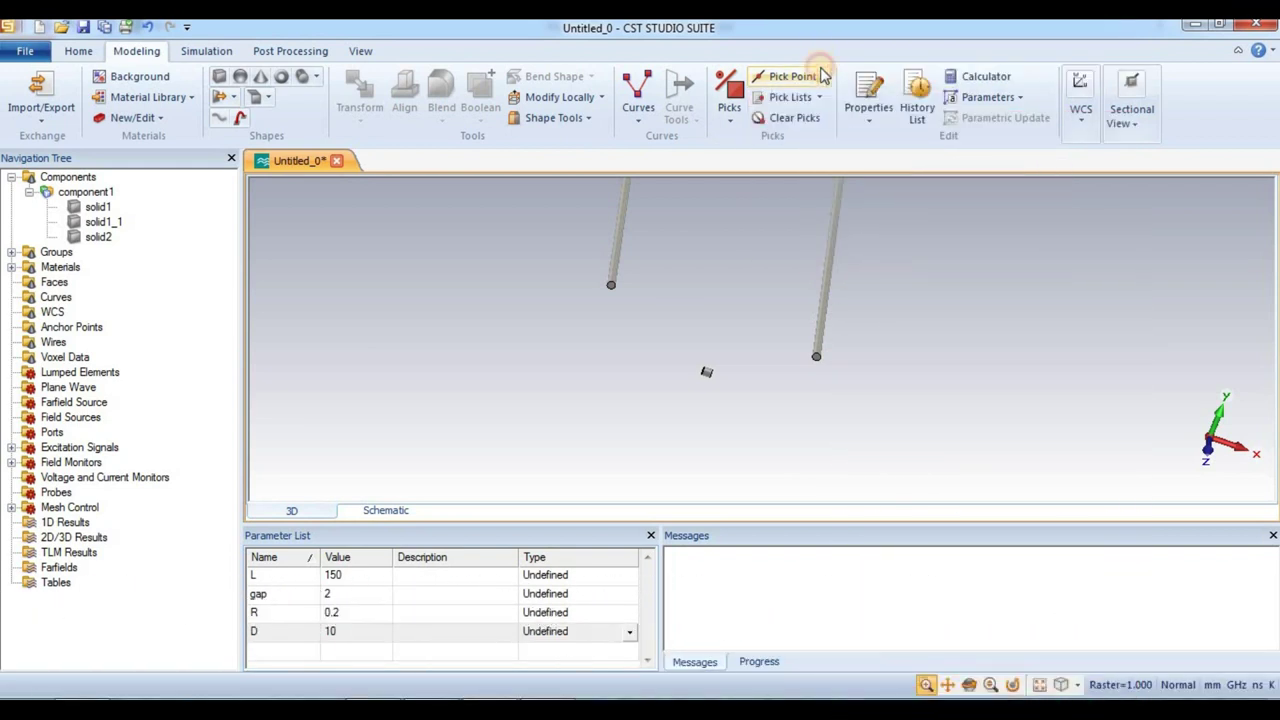
click(731, 120)
click(748, 202)
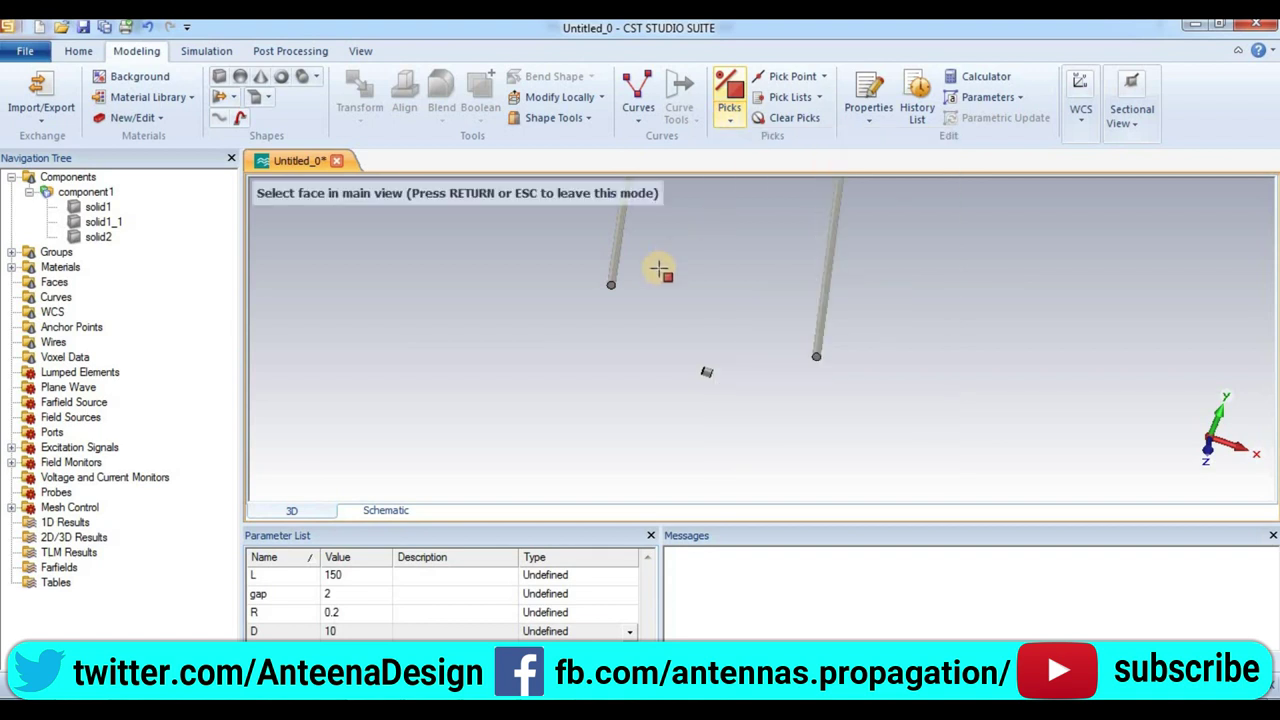
click(611, 289)
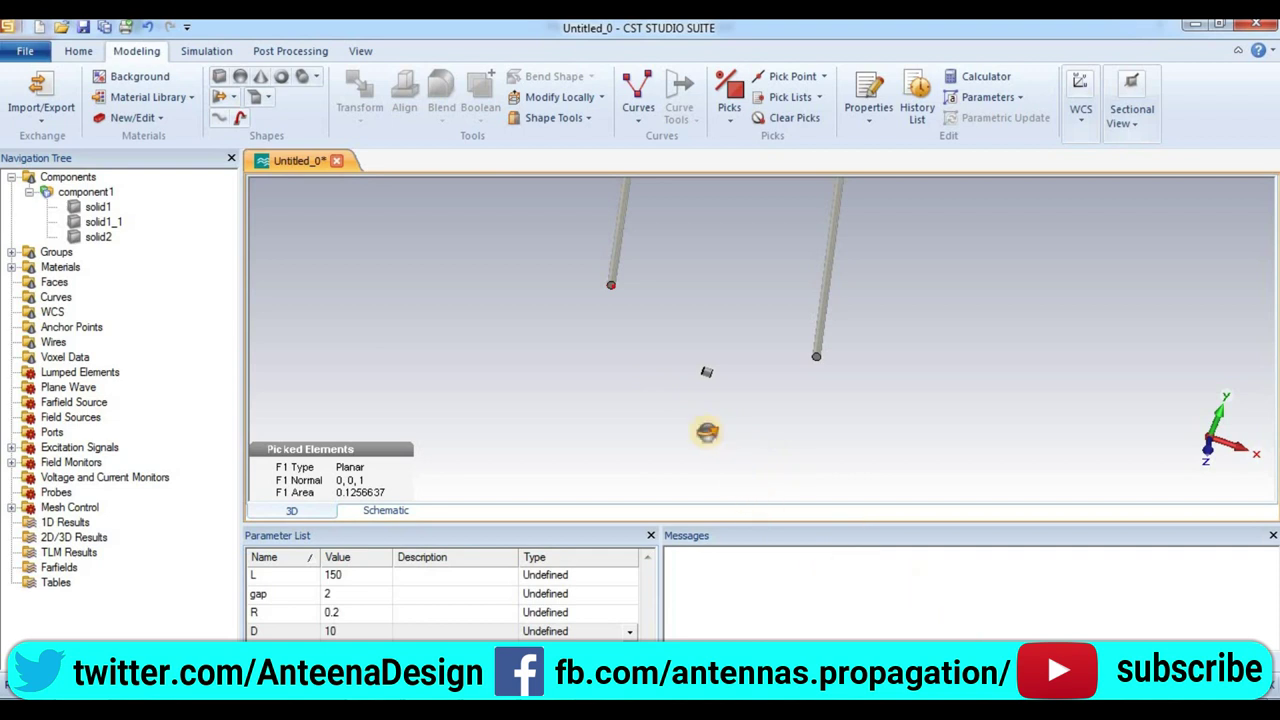
drag(703, 434, 794, 457)
click(730, 112)
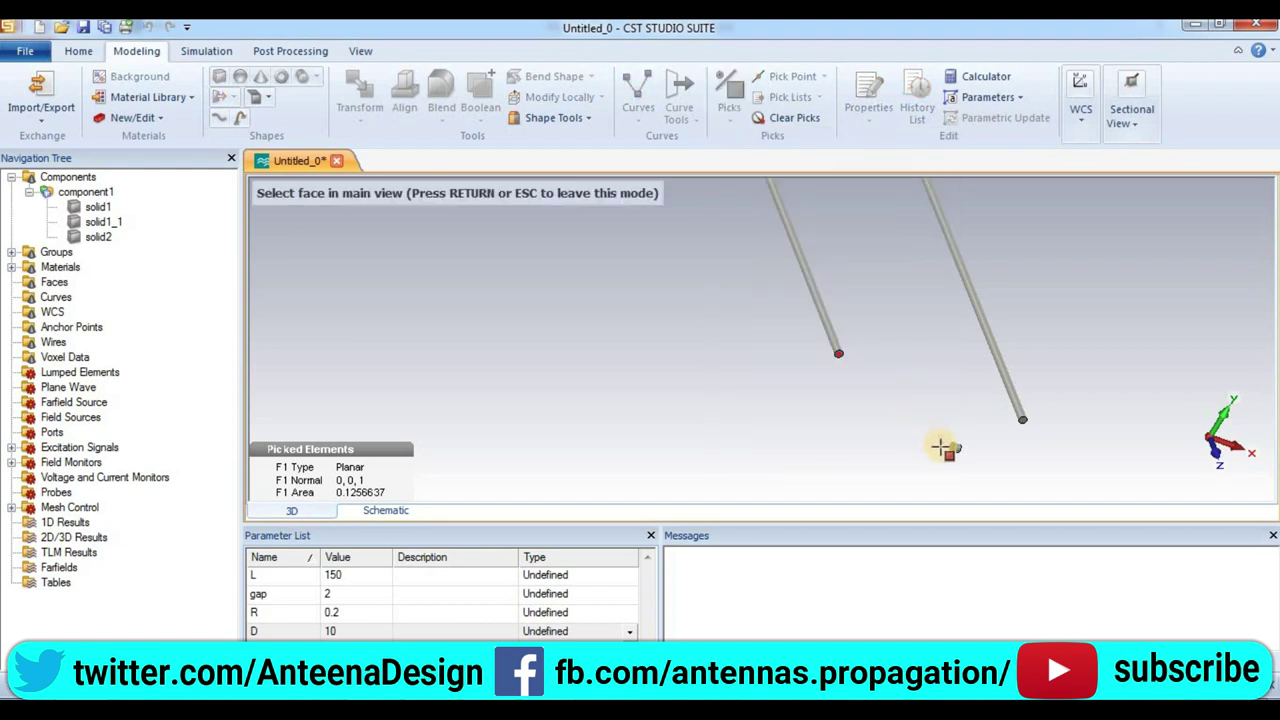
double_click(950, 446)
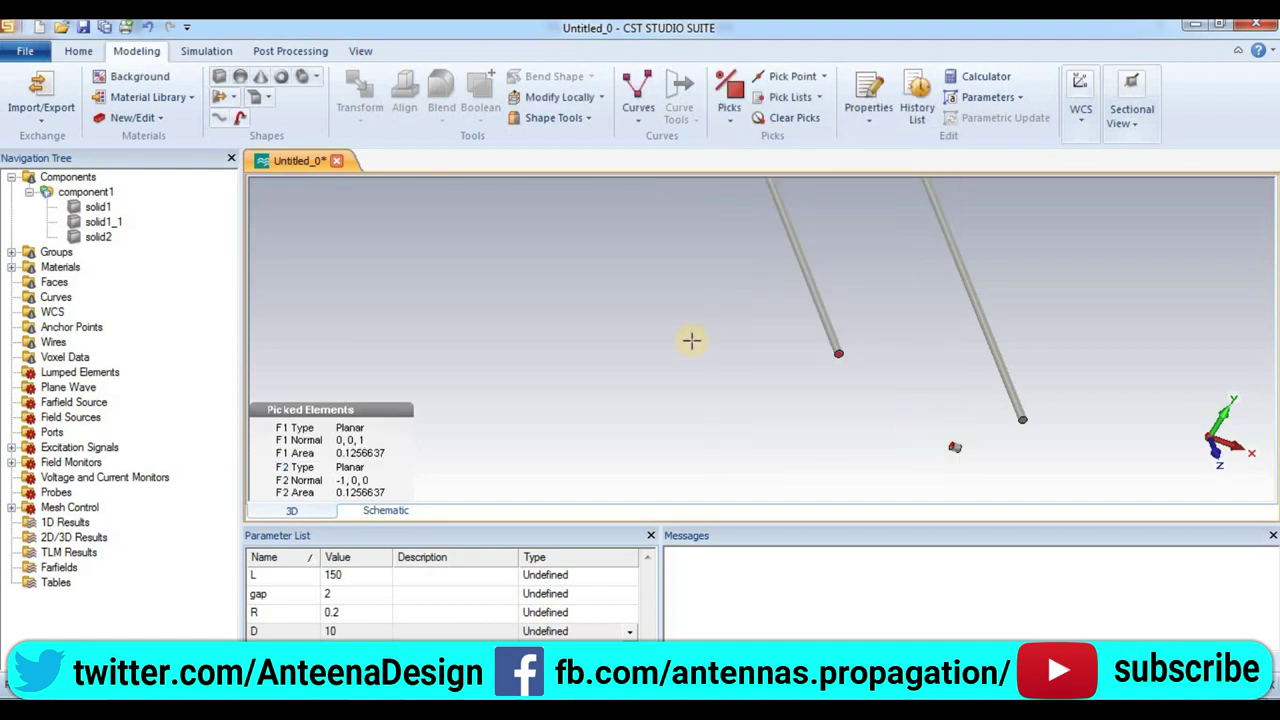
Loft a curved bend, solid3, between the picked wire end faces with smoothness 0.2, then inspect it
click(236, 100)
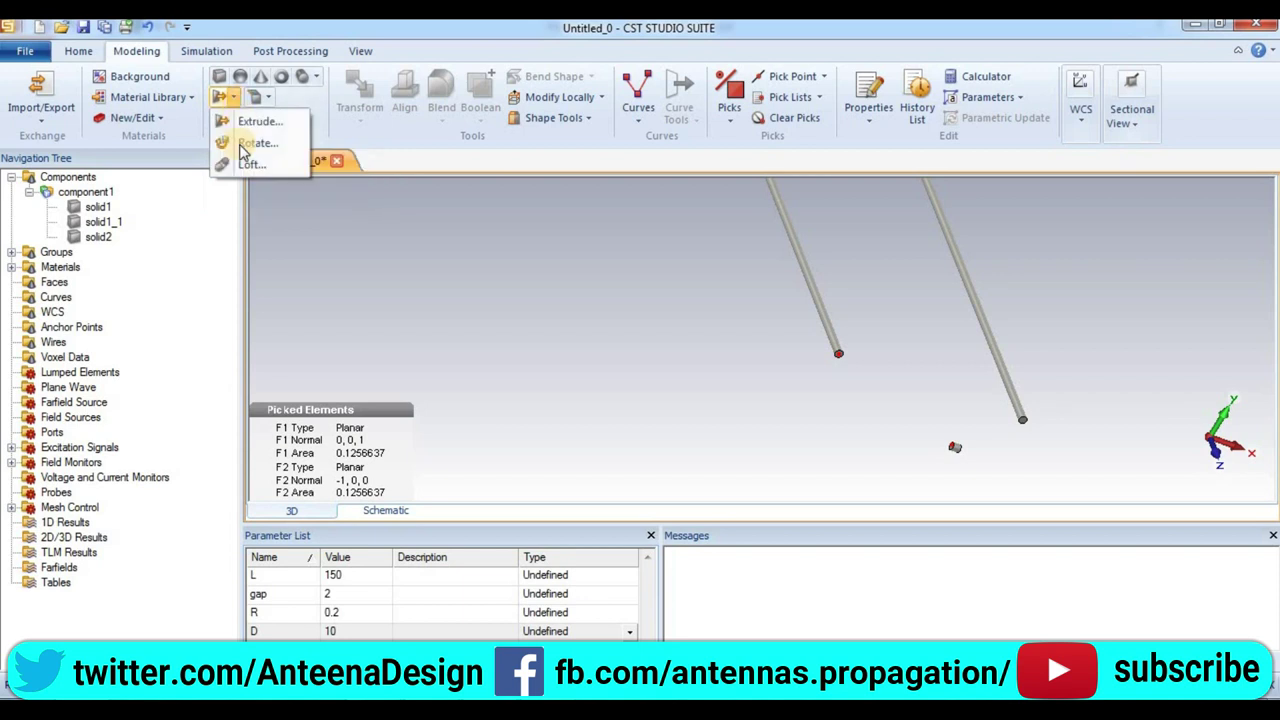
click(245, 167)
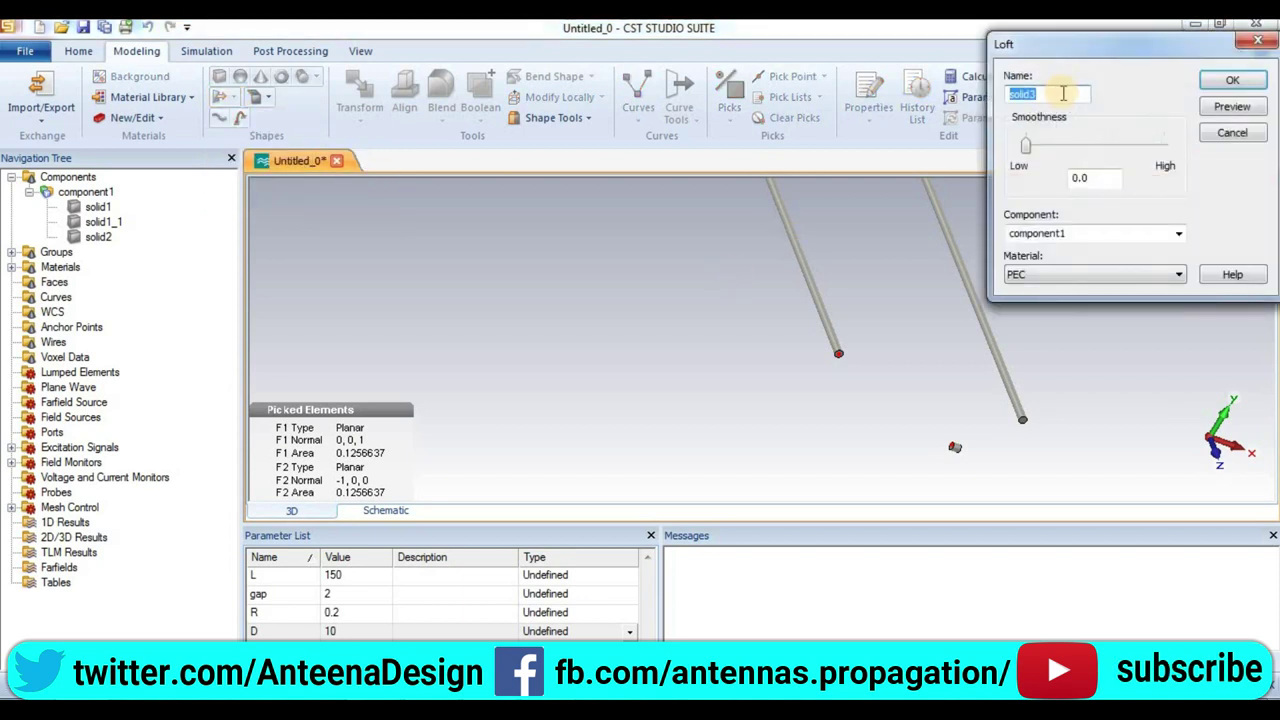
click(1050, 148)
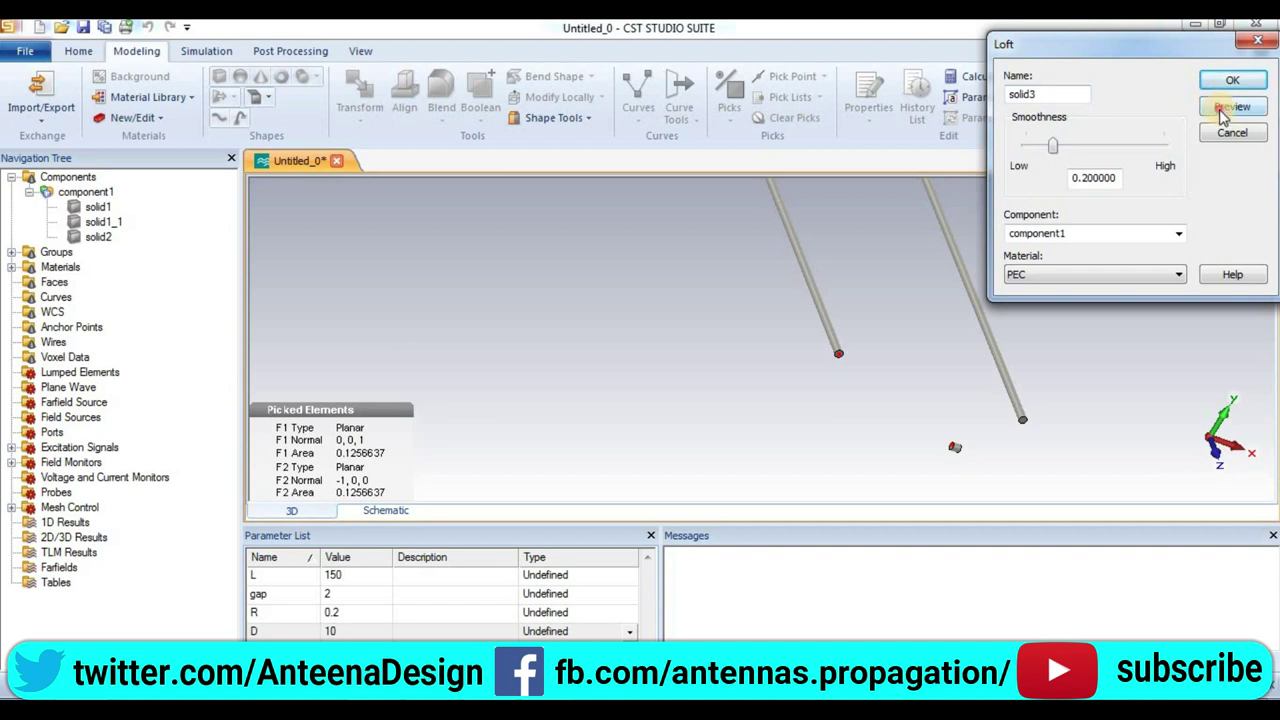
click(1222, 110)
click(1226, 81)
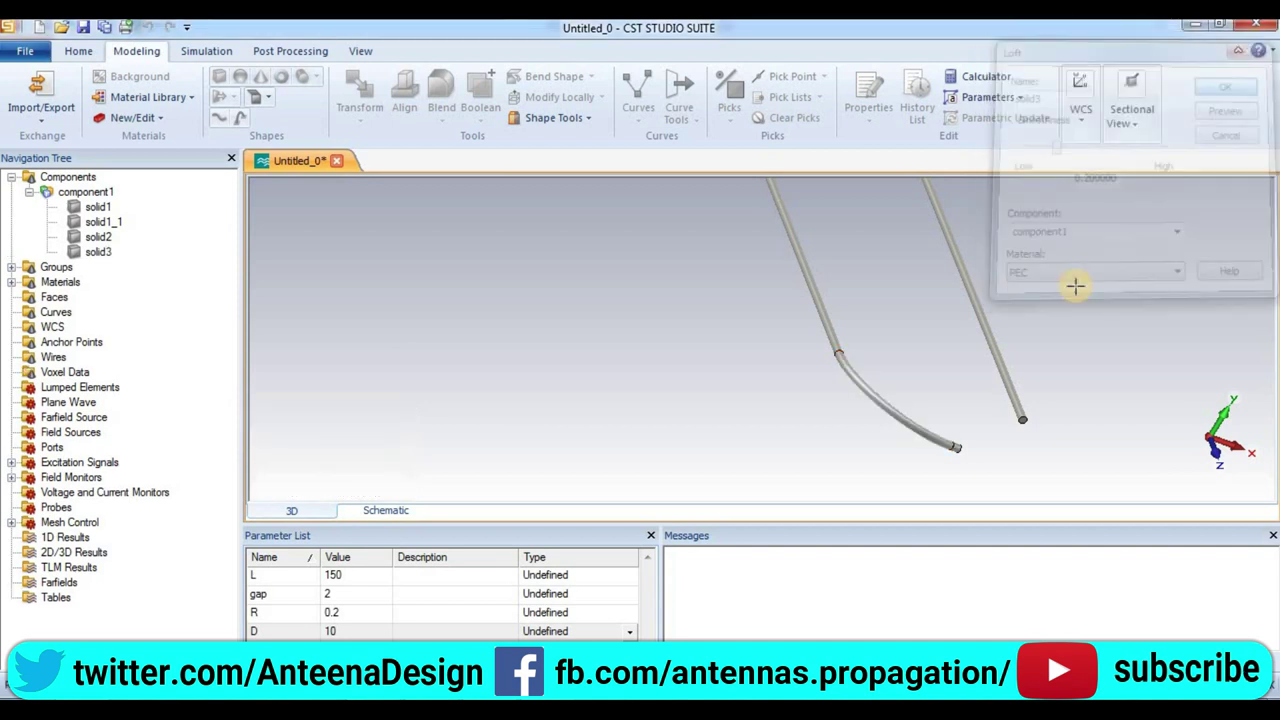
key(space)
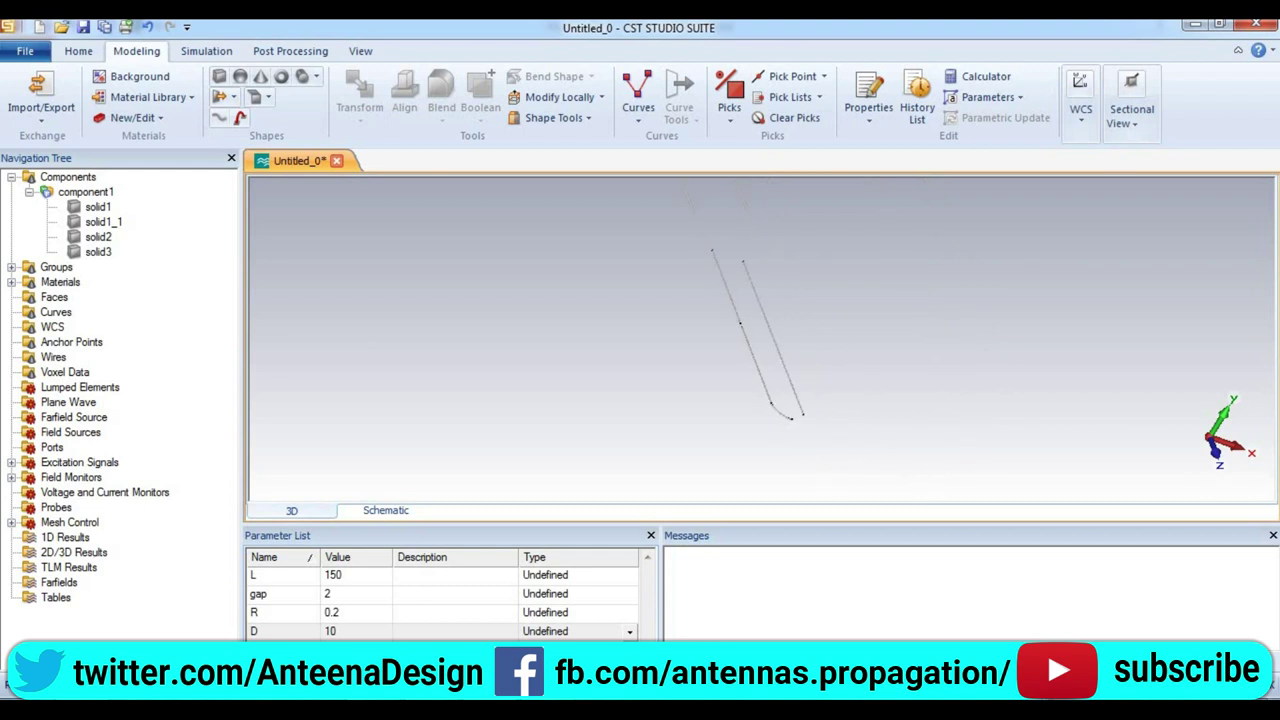
drag(753, 383, 714, 386)
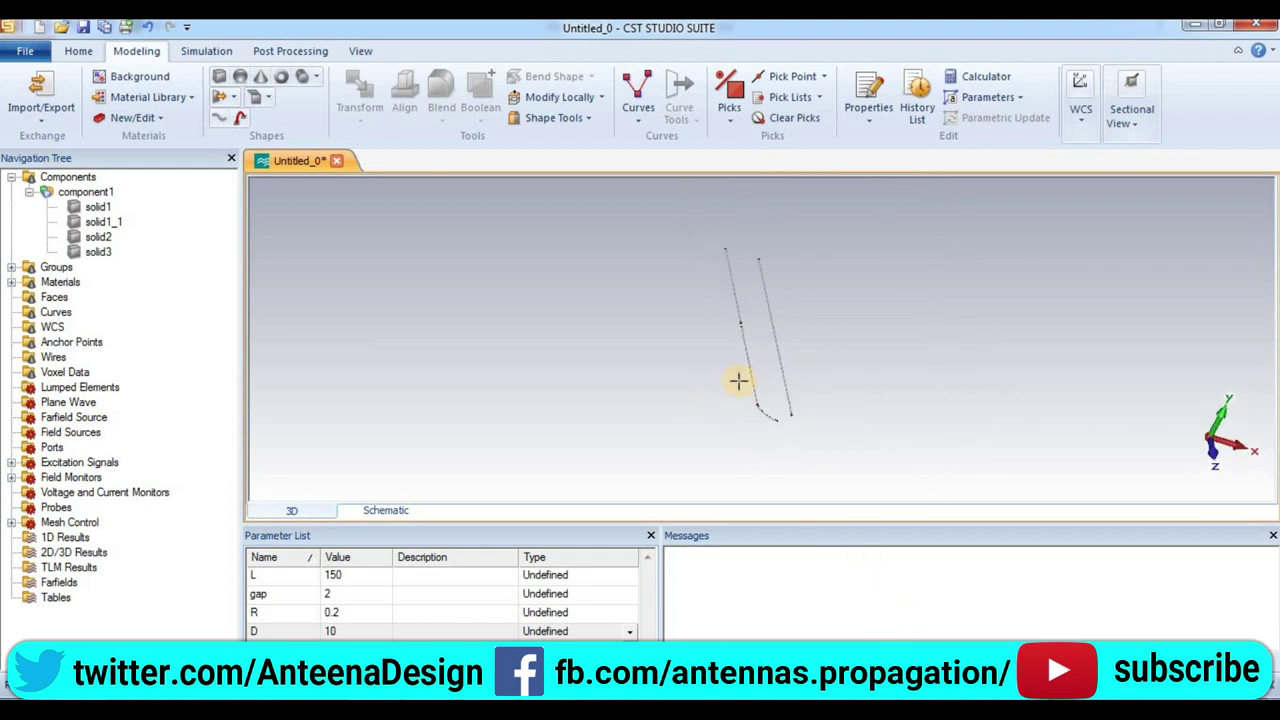
scroll(846, 449, up, 3)
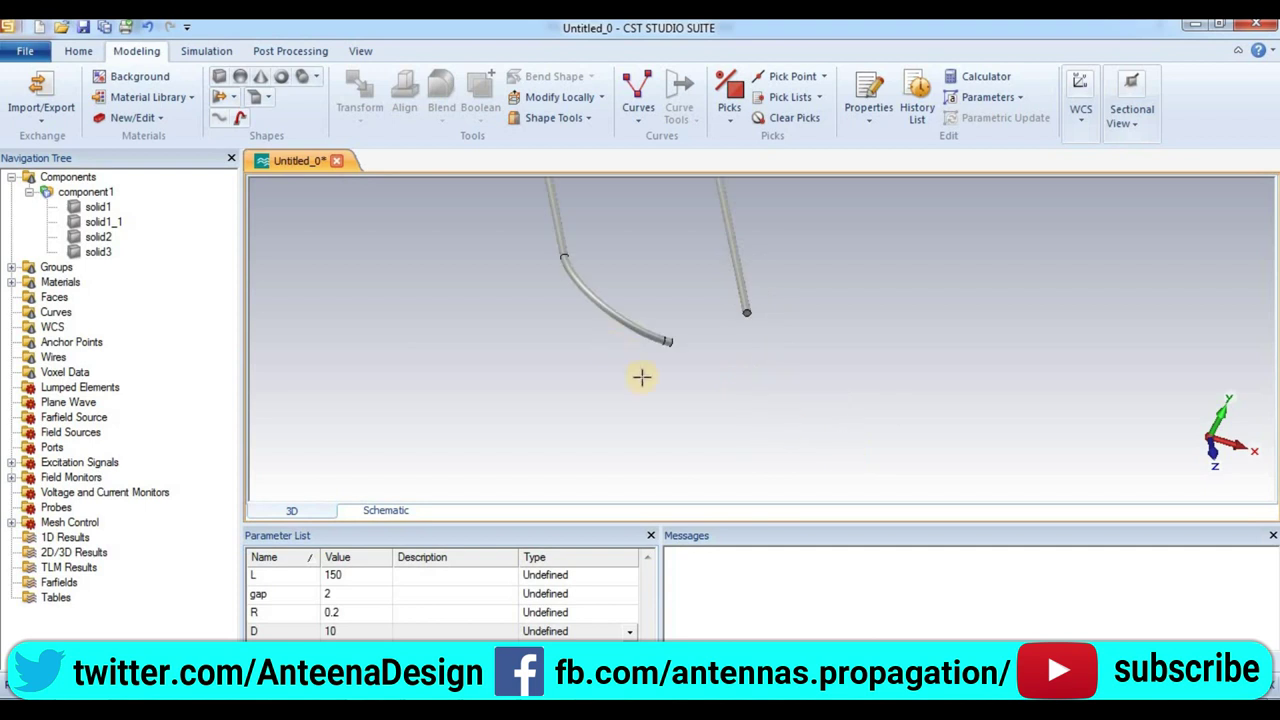
Start a mirror-copy transform of the curved bend solid3
click(98, 252)
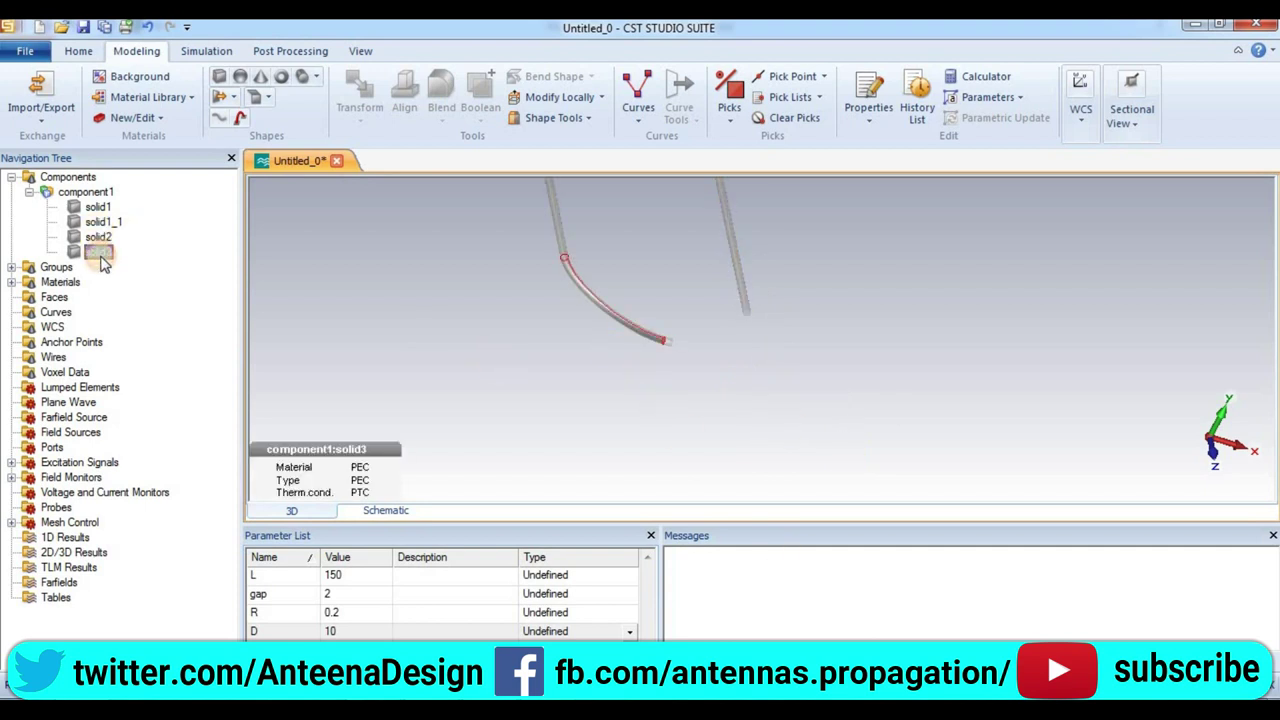
key(p)
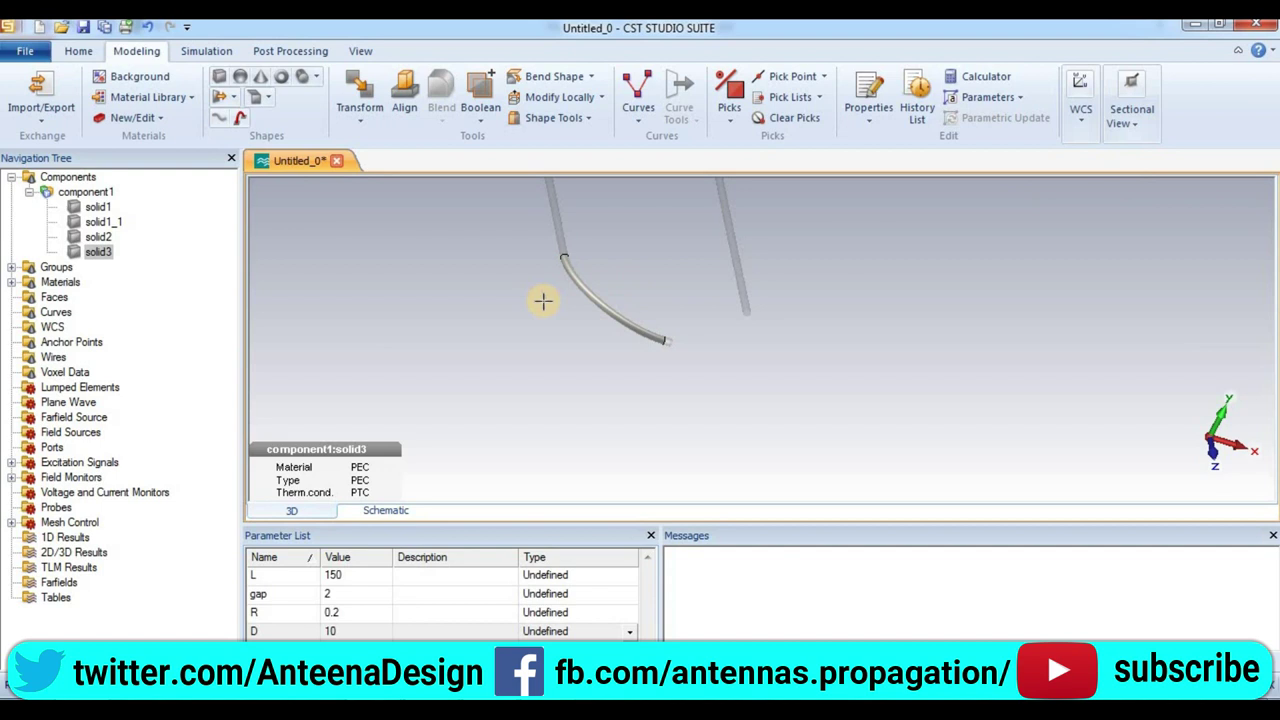
right_click(99, 256)
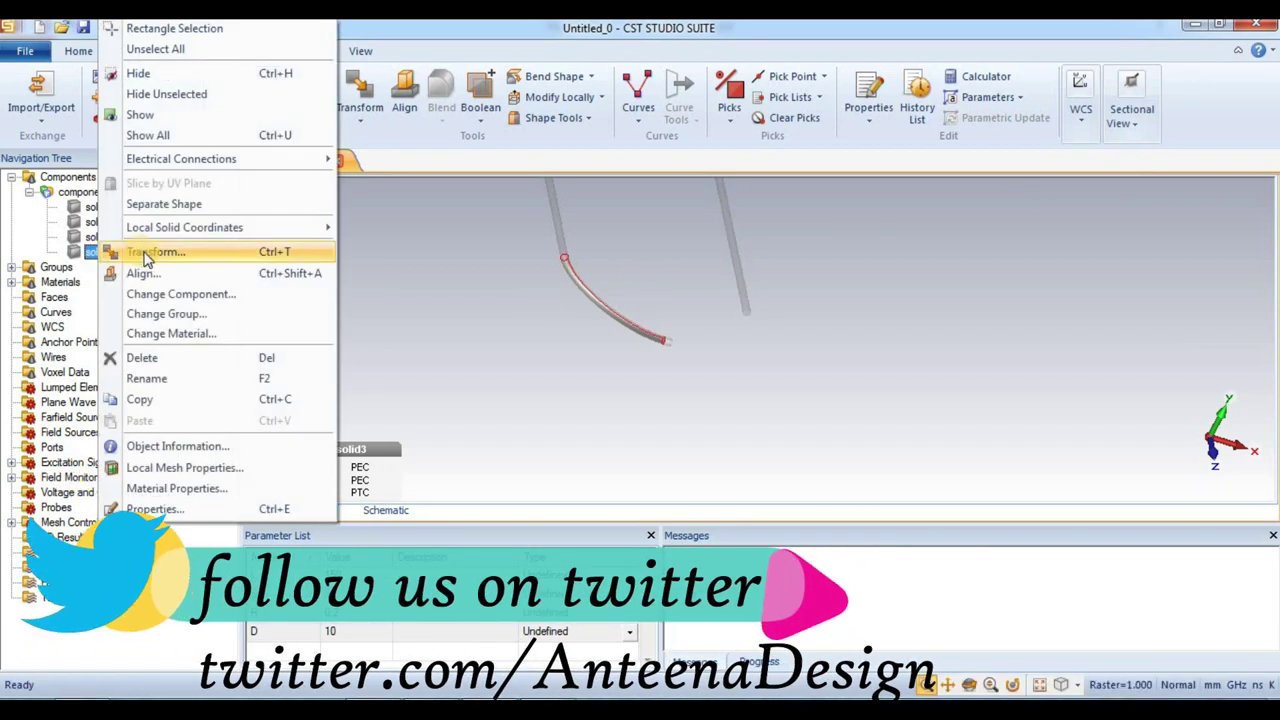
click(150, 252)
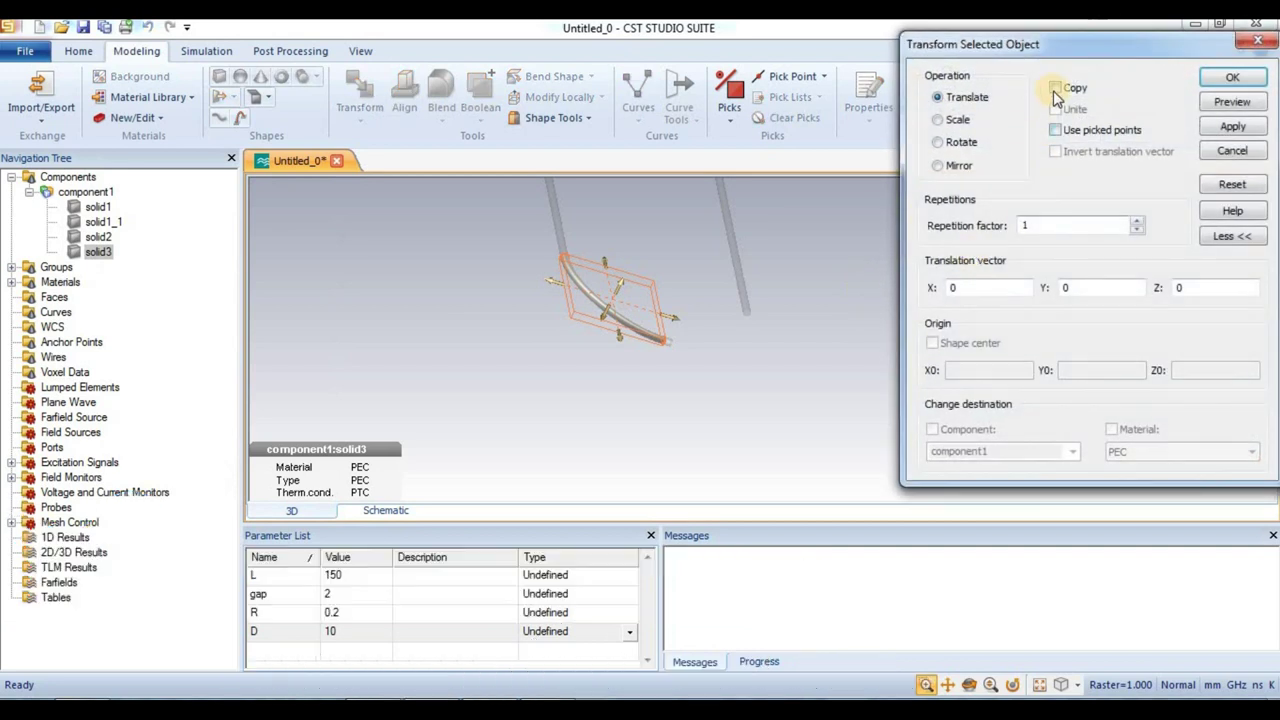
click(938, 165)
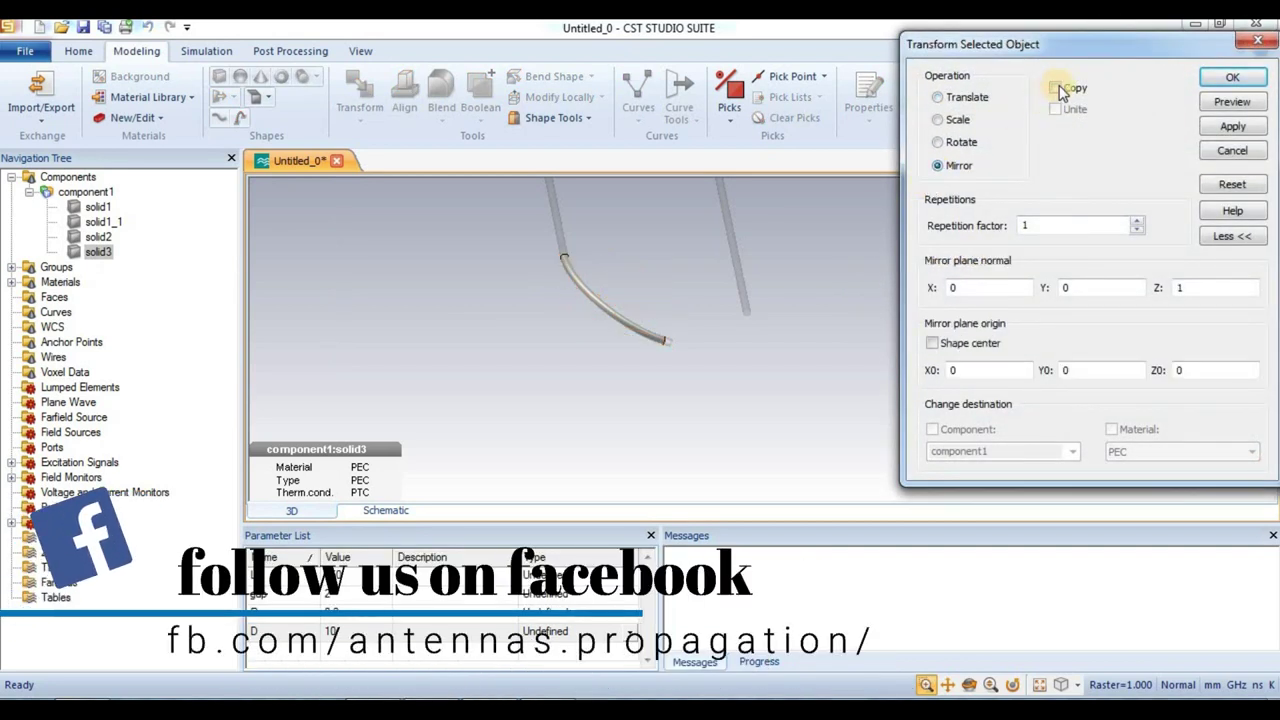
click(1057, 88)
Mirror about plane normal (1,0,0) with origin X0 = 5, creating solid3_1
double_click(1207, 287)
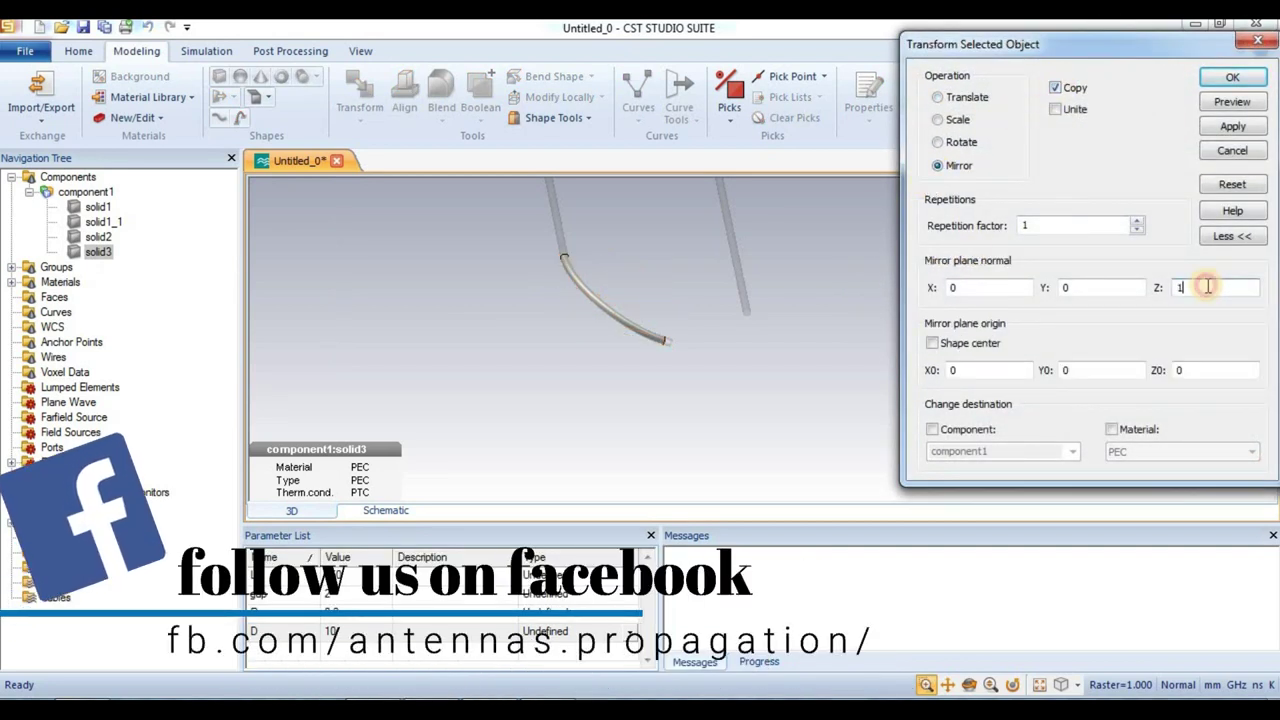
text(0)
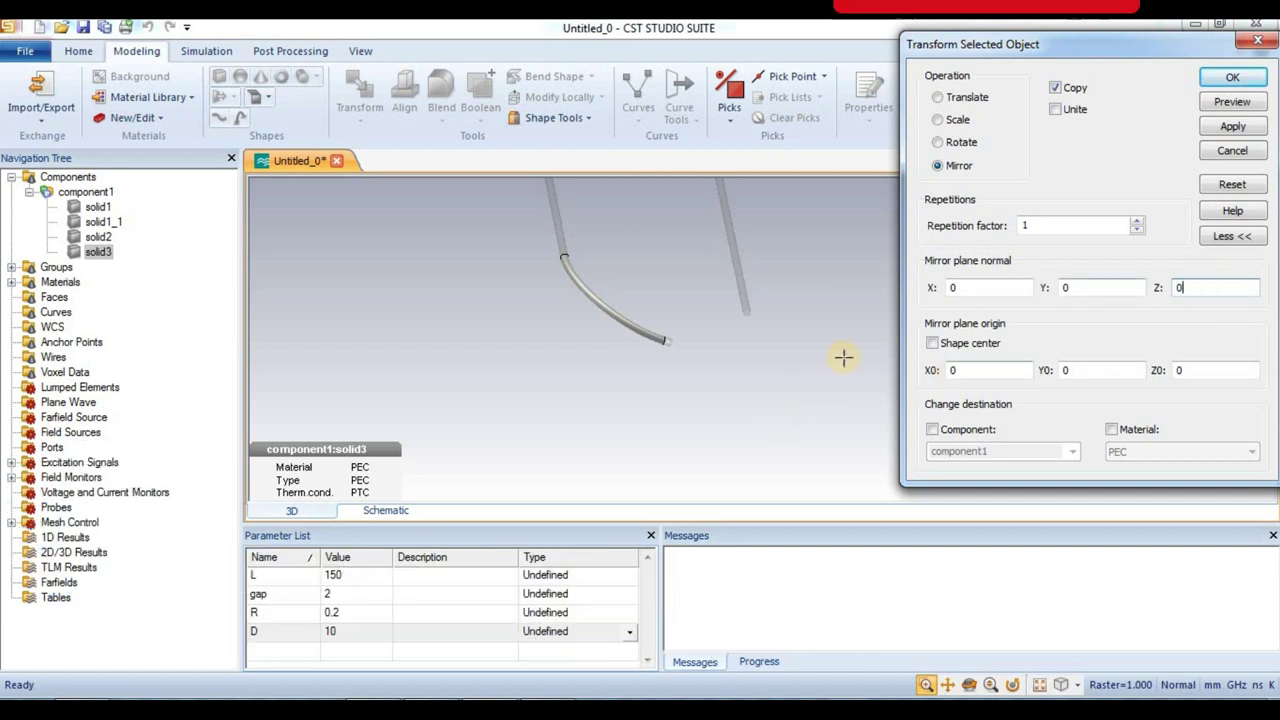
double_click(983, 287)
text(1)
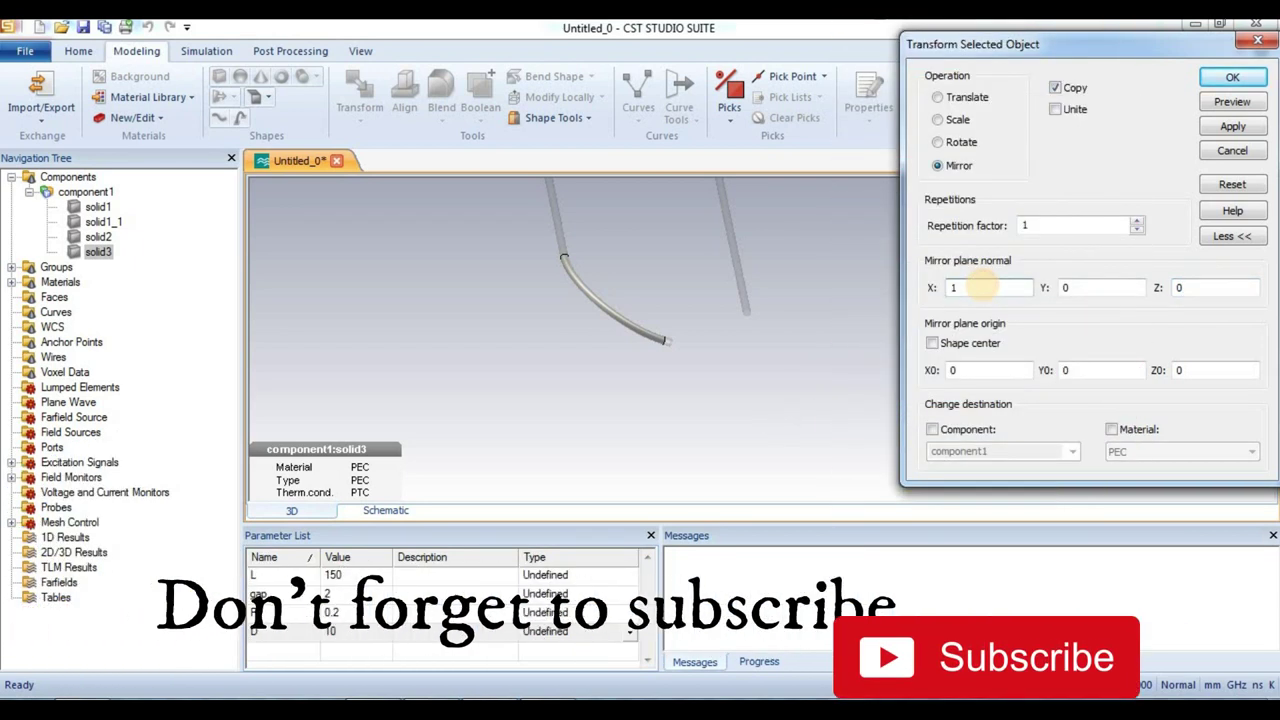
double_click(974, 372)
text(5)
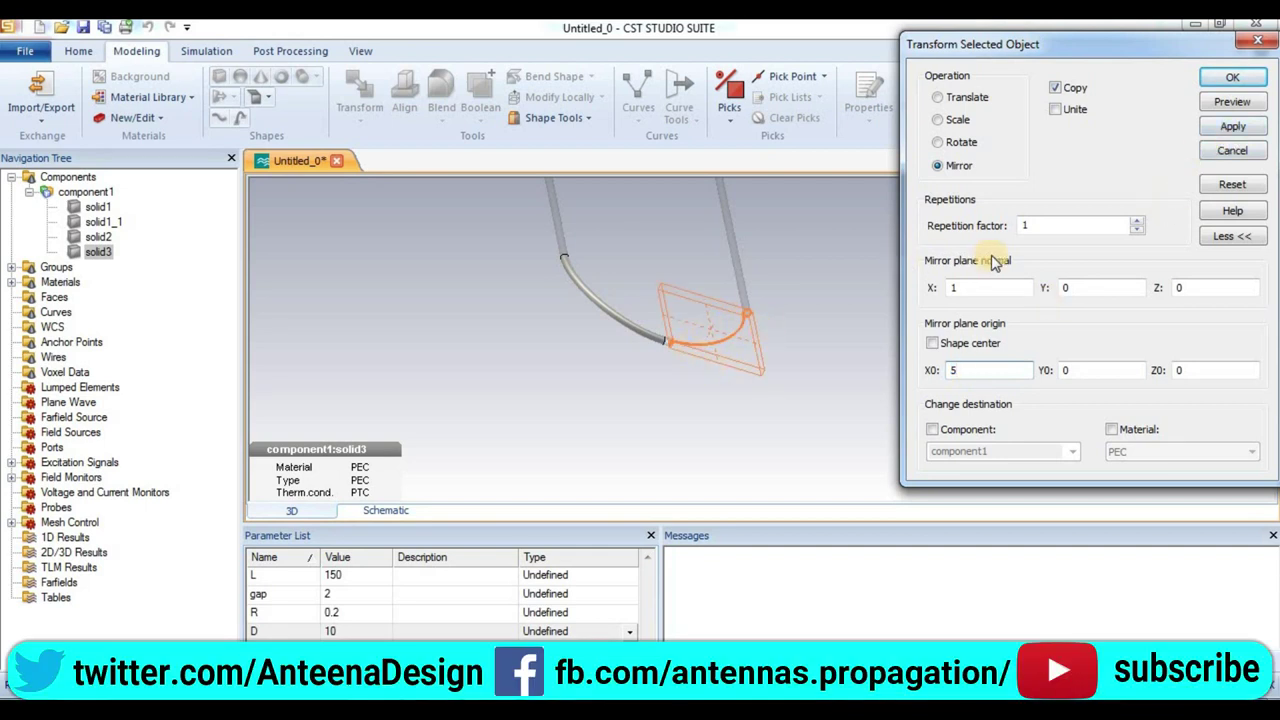
click(1232, 77)
drag(635, 225, 505, 262)
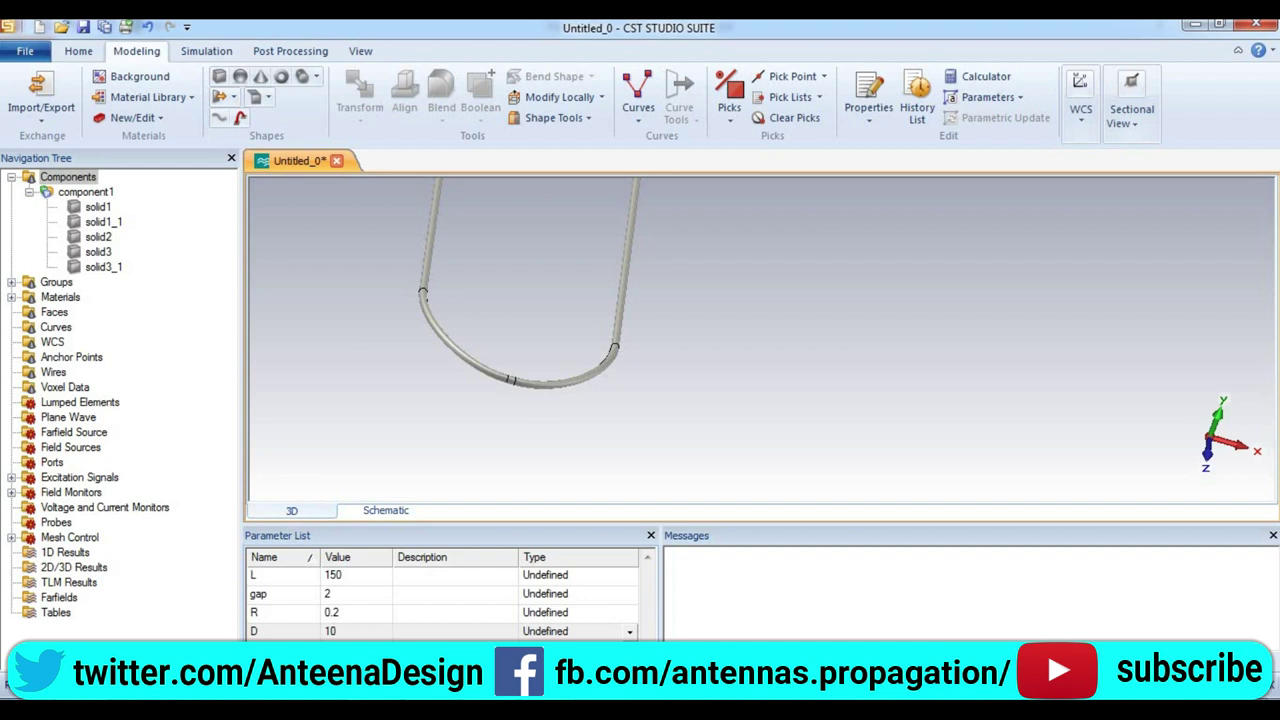
Mirror copies of the selected bend solids about z = 0, then turn the dipole upright
key(space)
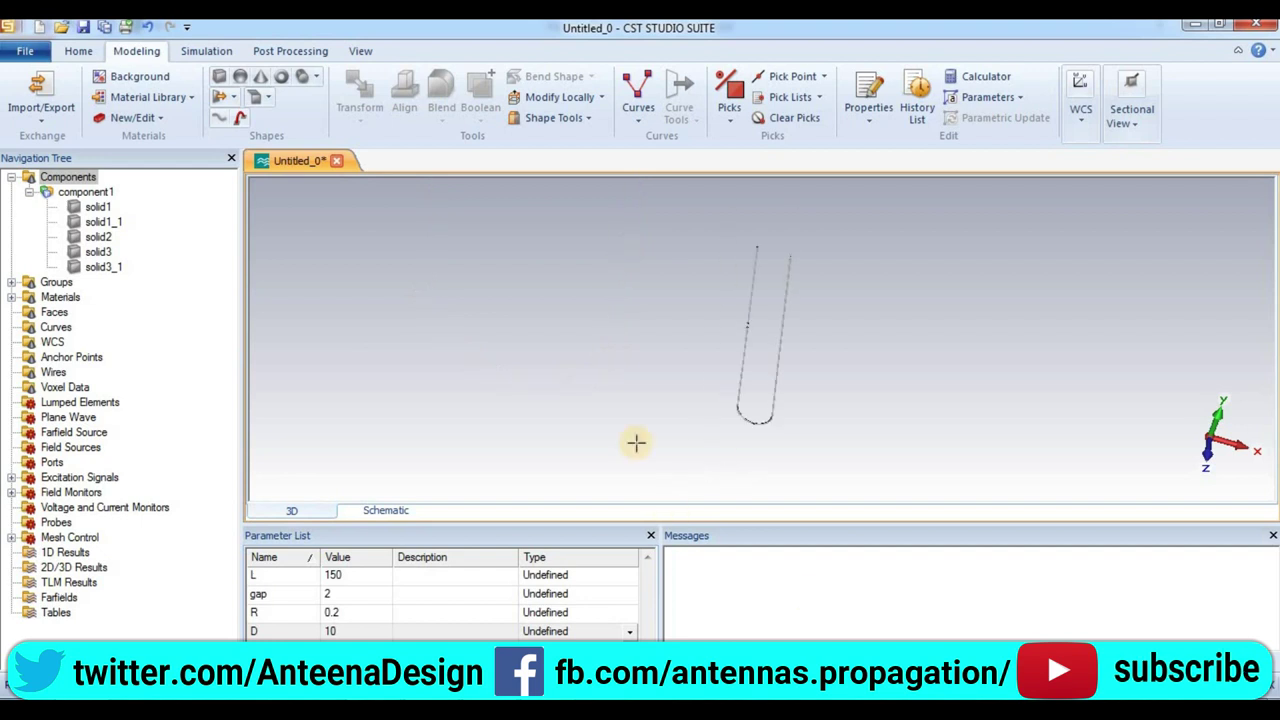
click(105, 267)
click(110, 268)
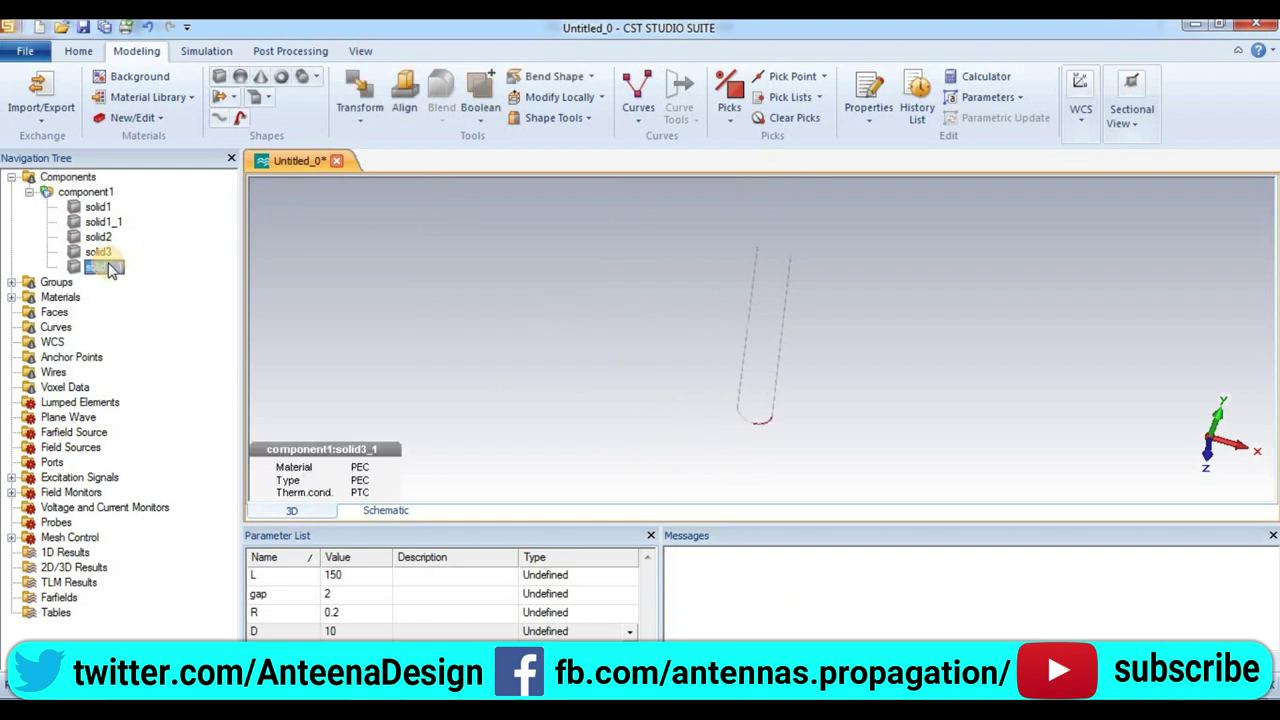
key(shift+Up)
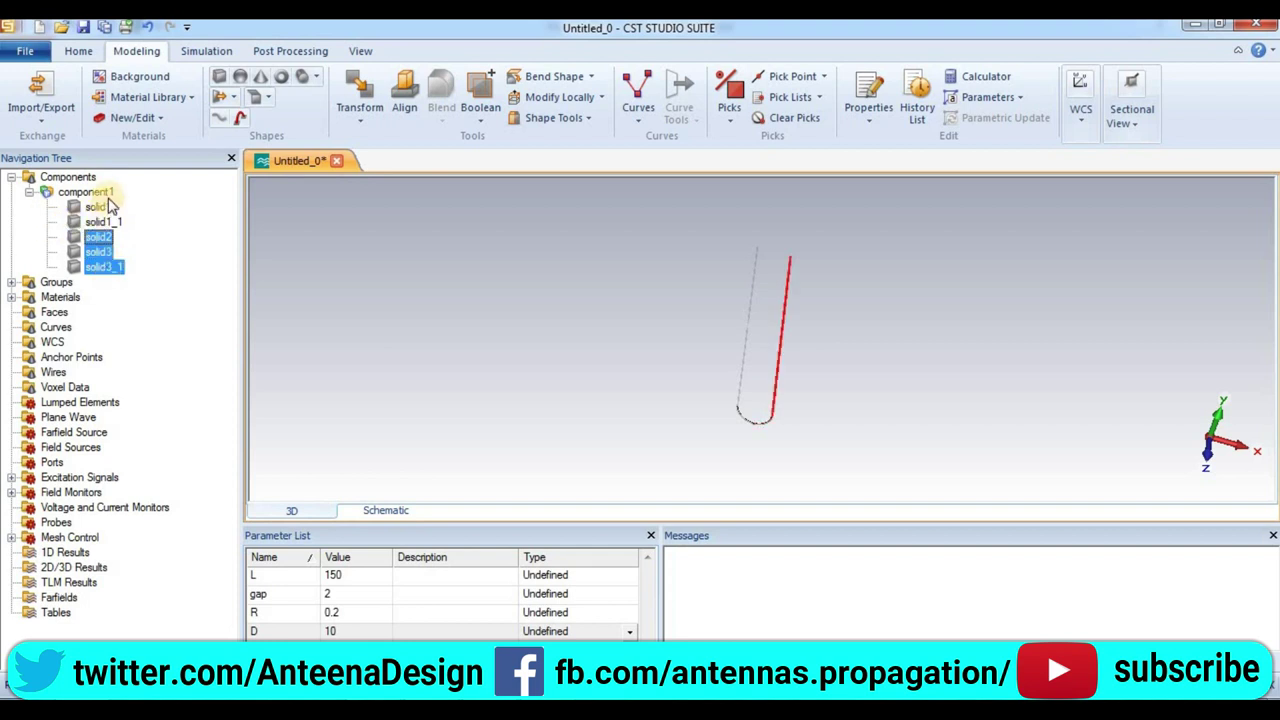
right_click(103, 256)
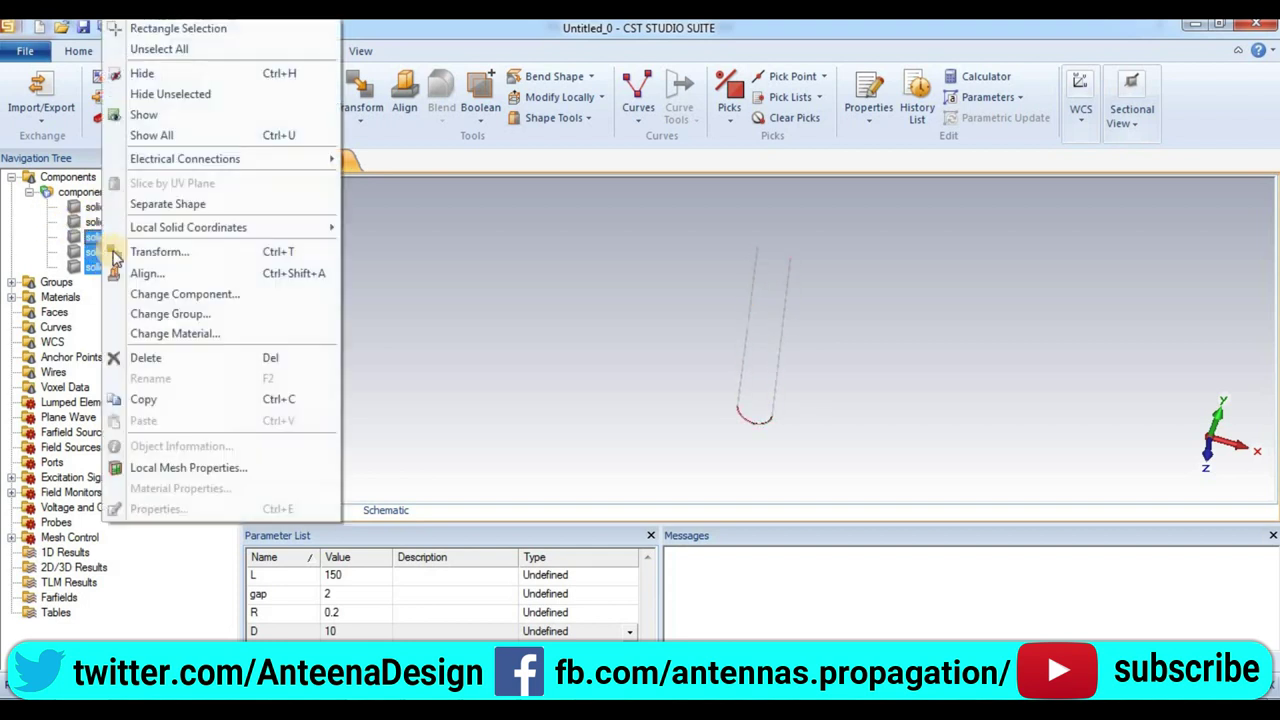
click(121, 249)
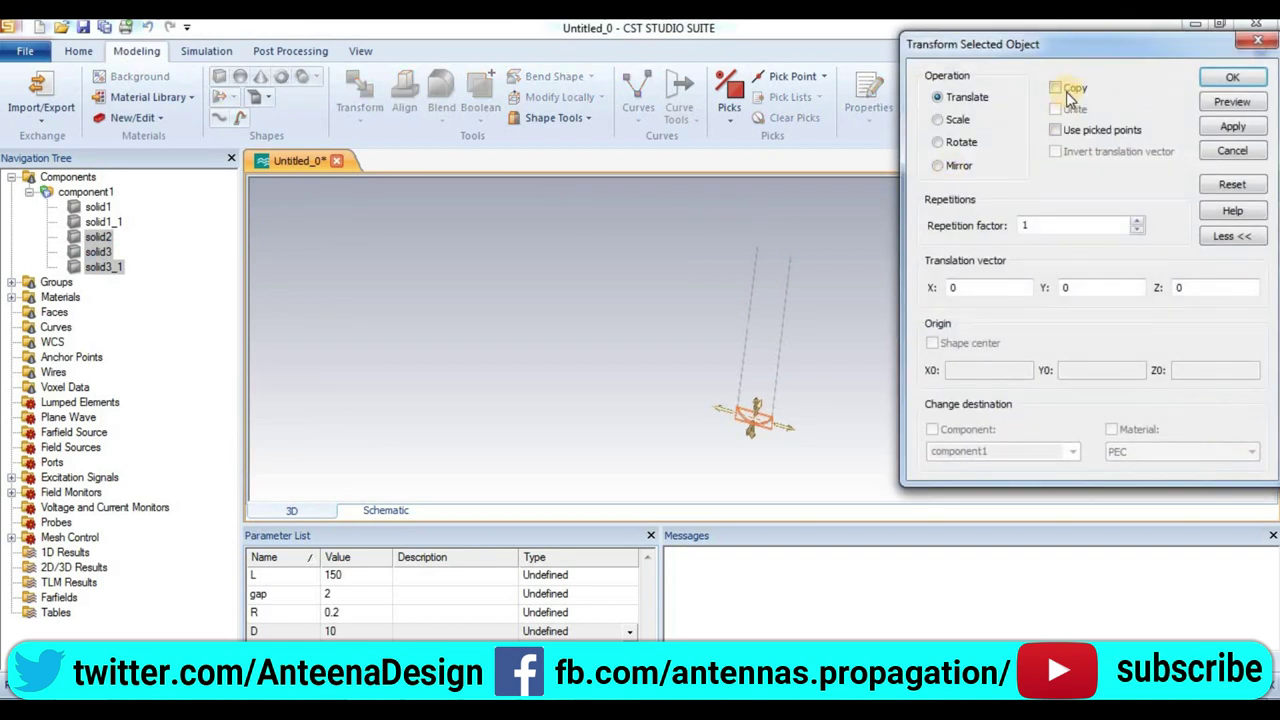
click(1056, 89)
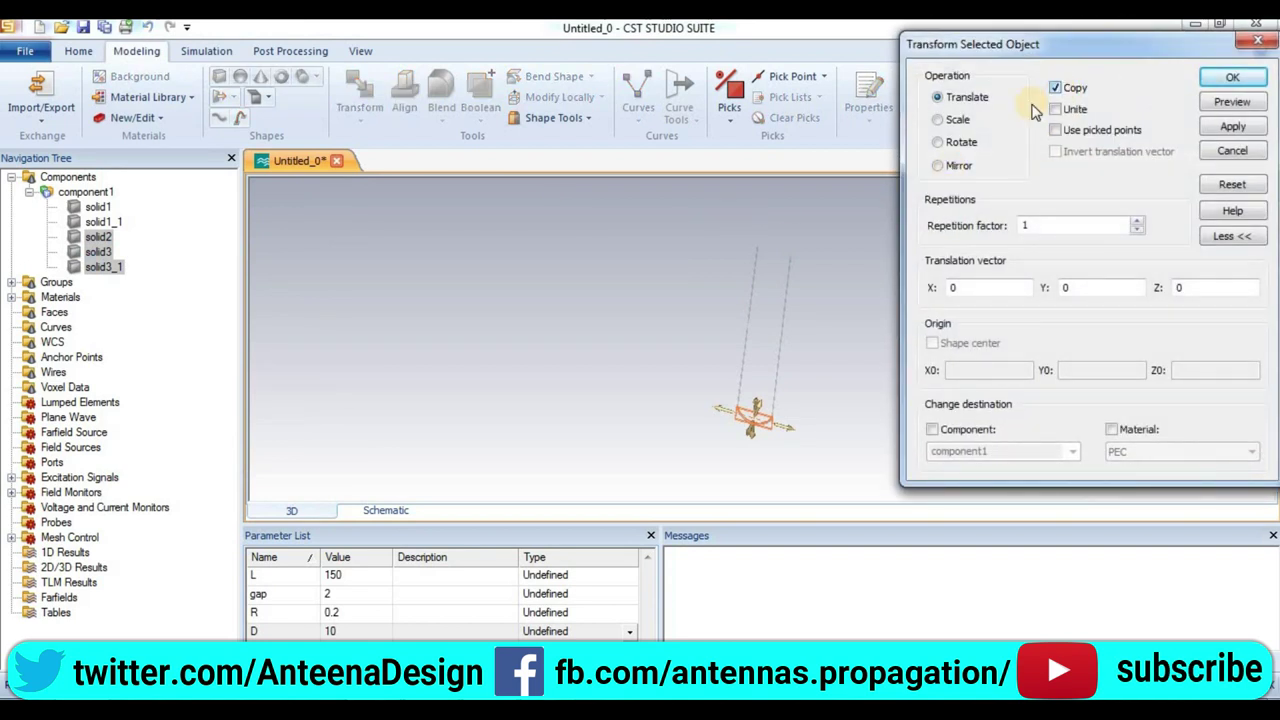
click(940, 166)
click(1208, 292)
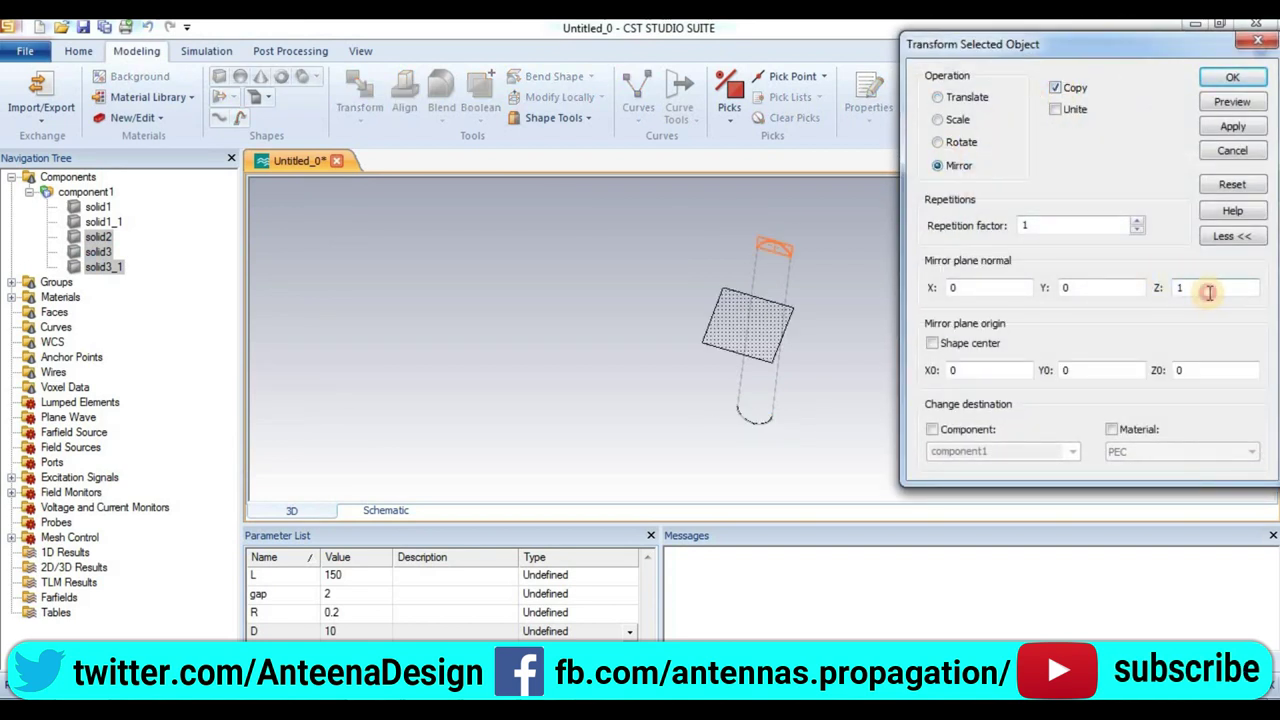
click(1233, 79)
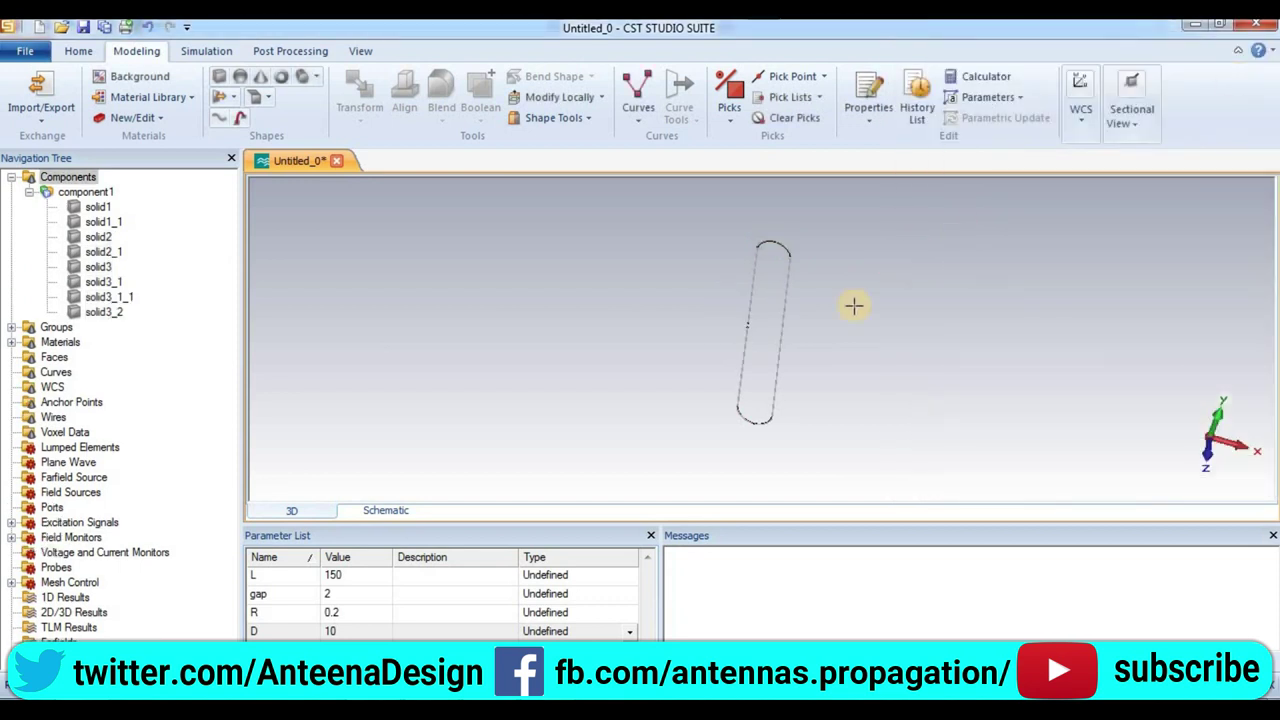
mouse_move(769, 243)
mouse_down()
mouse_move(783, 266)
mouse_move(769, 256)
mouse_up()
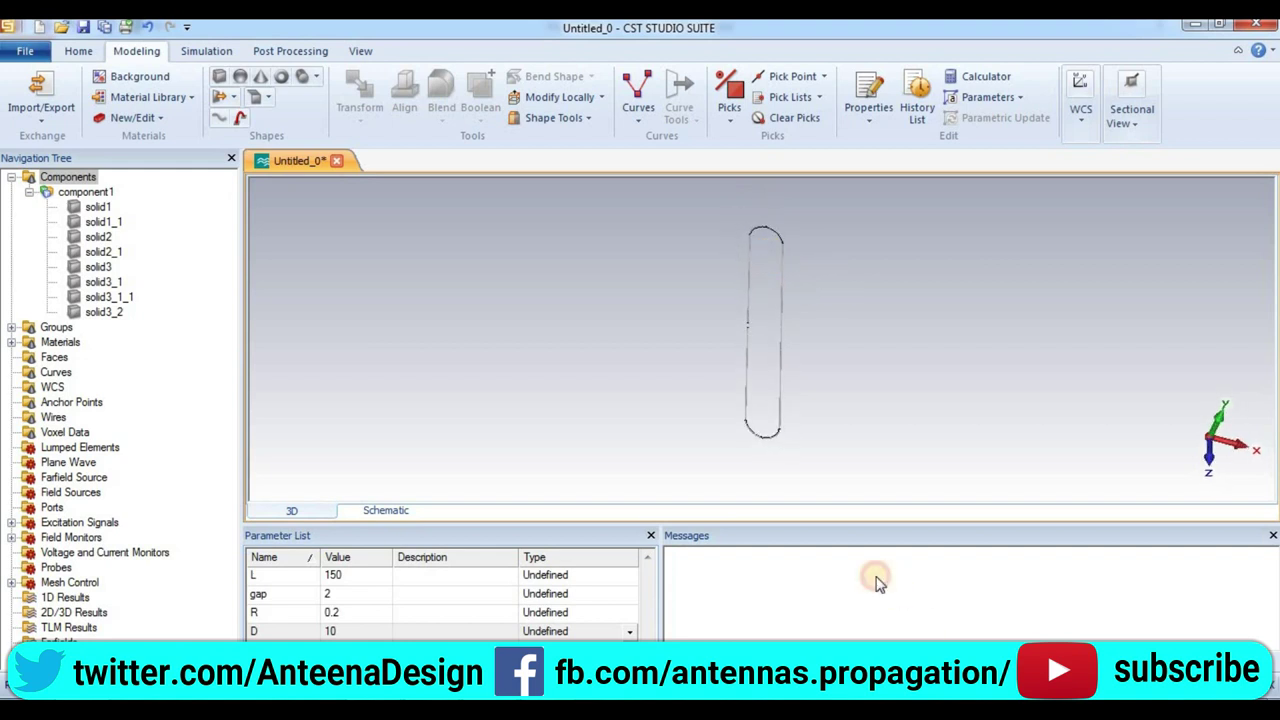
Zoom into the feed gap and pick the upper wire end's circle centre as P1
drag(745, 220, 797, 260)
key(space)
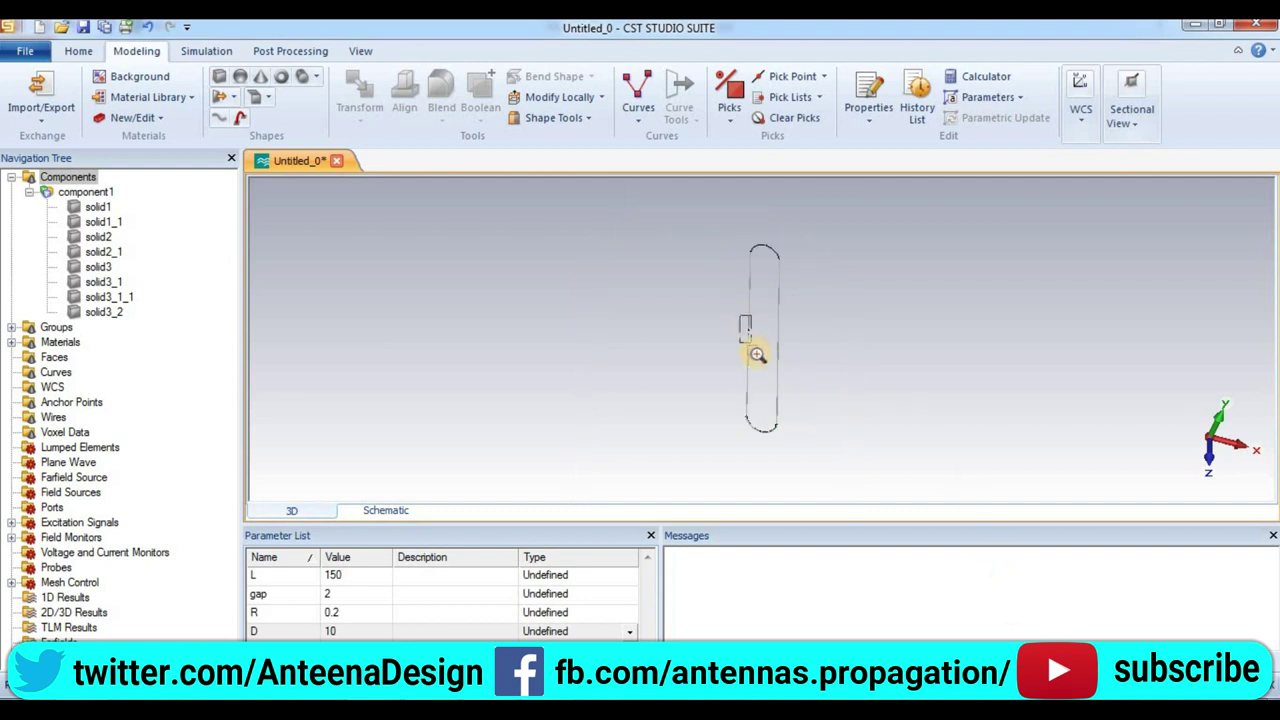
scroll(760, 351, up, 5)
drag(698, 258, 775, 391)
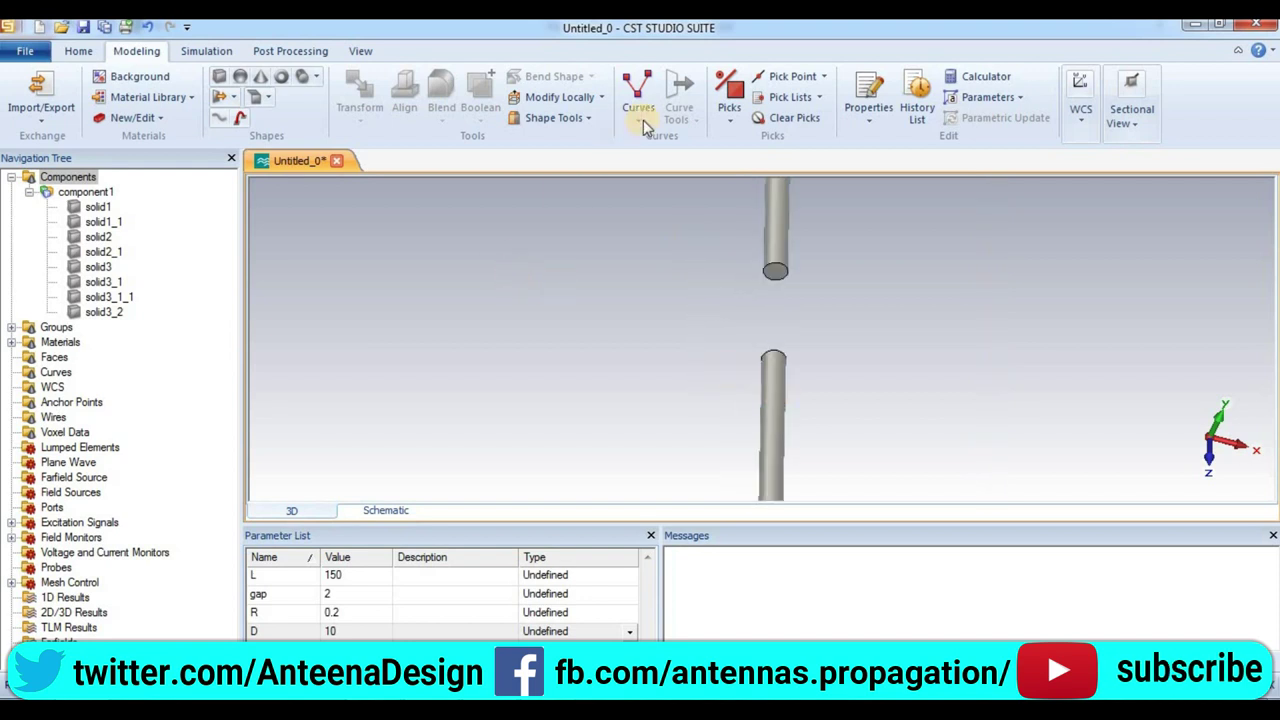
click(729, 95)
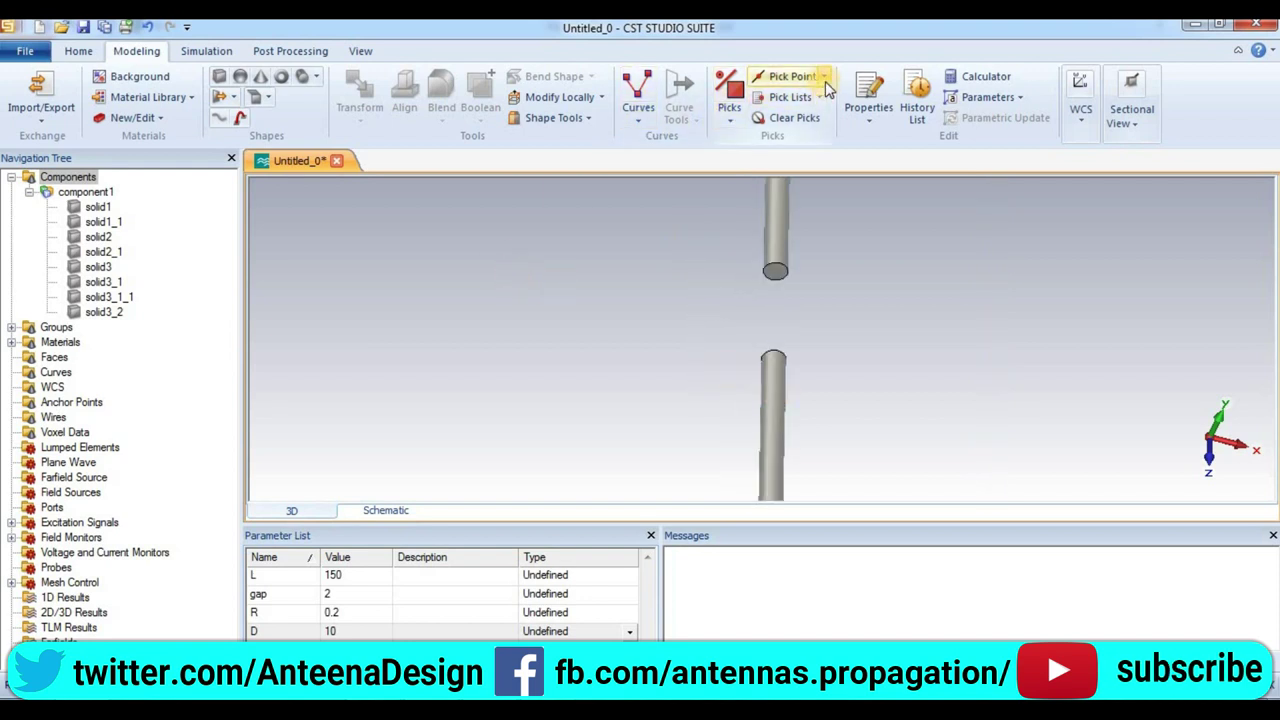
click(824, 77)
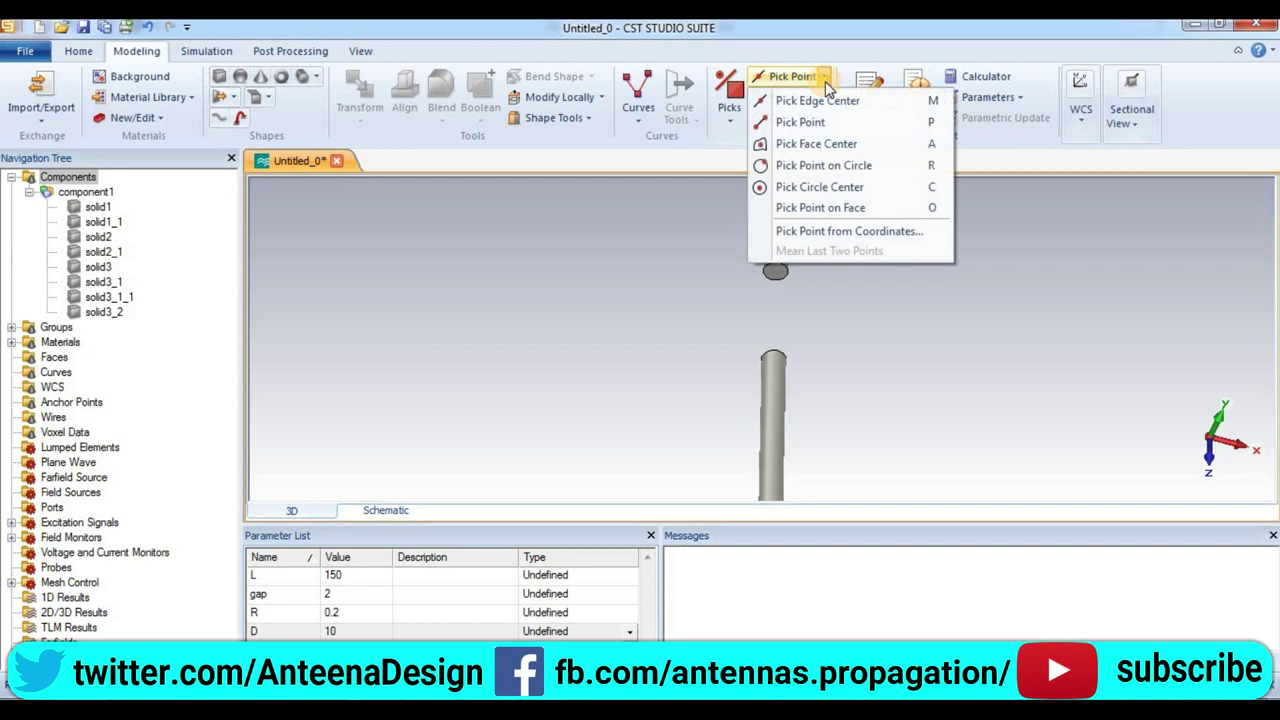
click(819, 187)
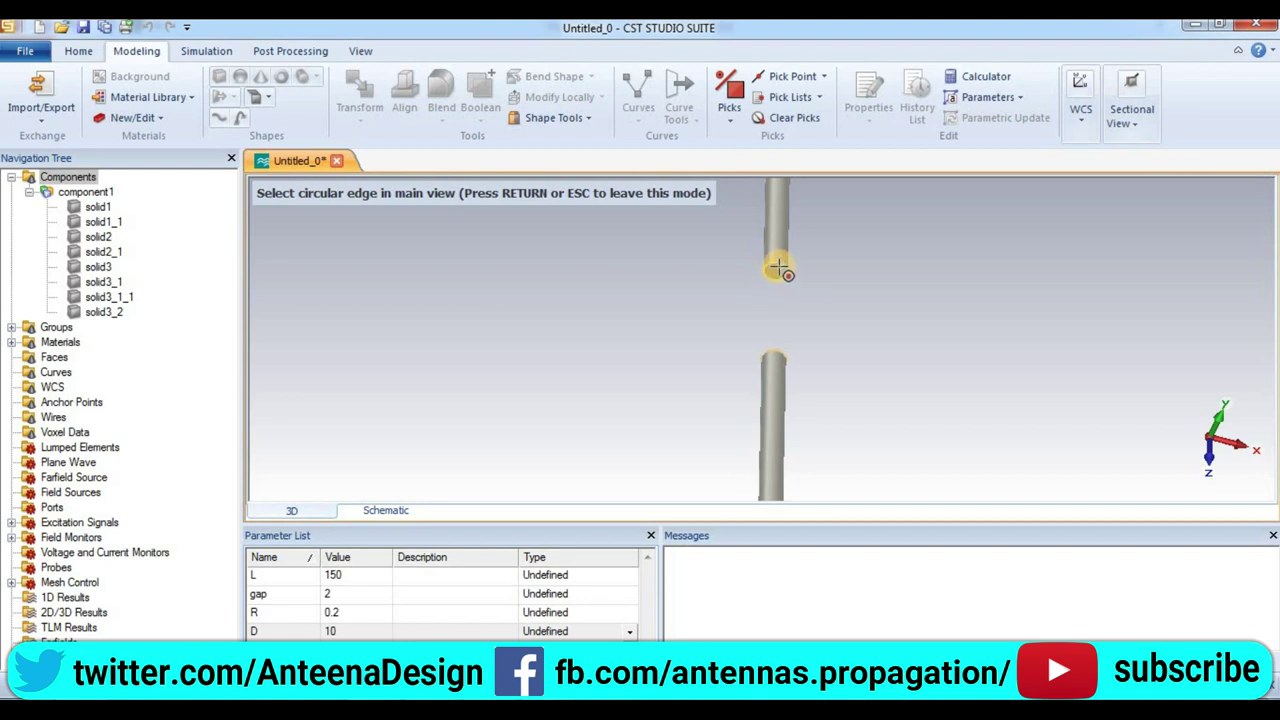
click(778, 268)
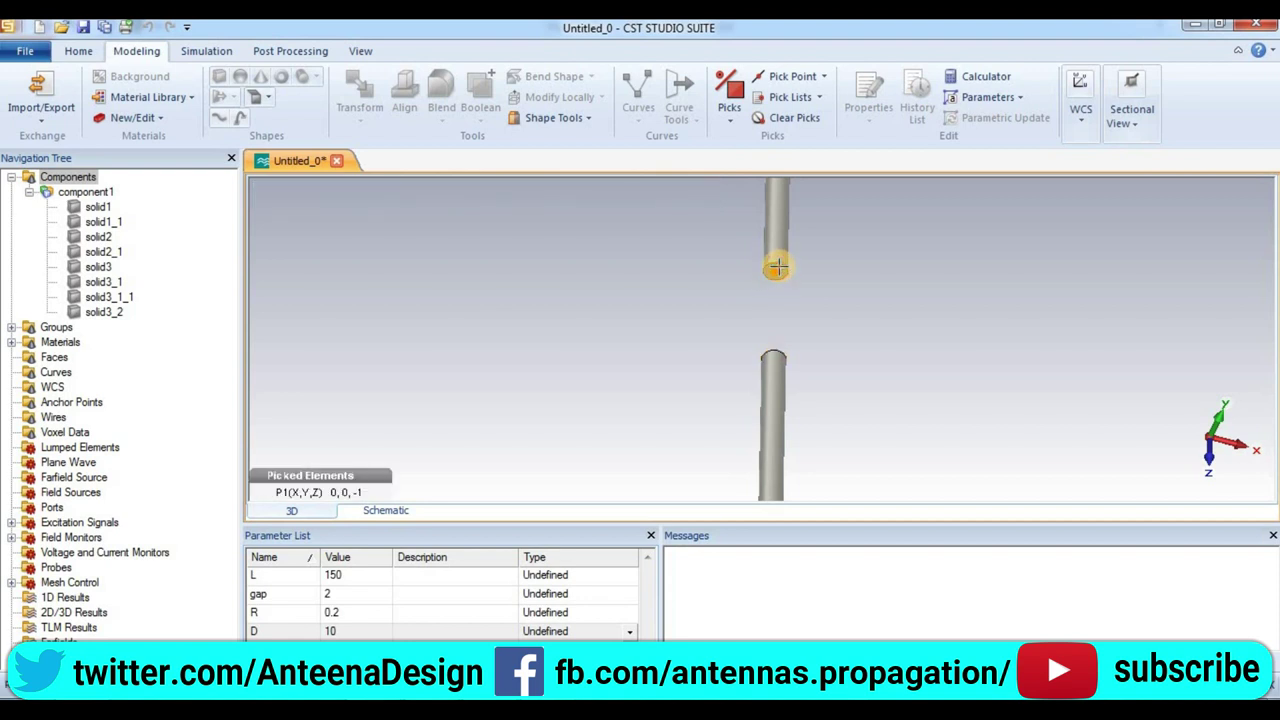
Pick the lower wire end's circle centre as P2
click(731, 122)
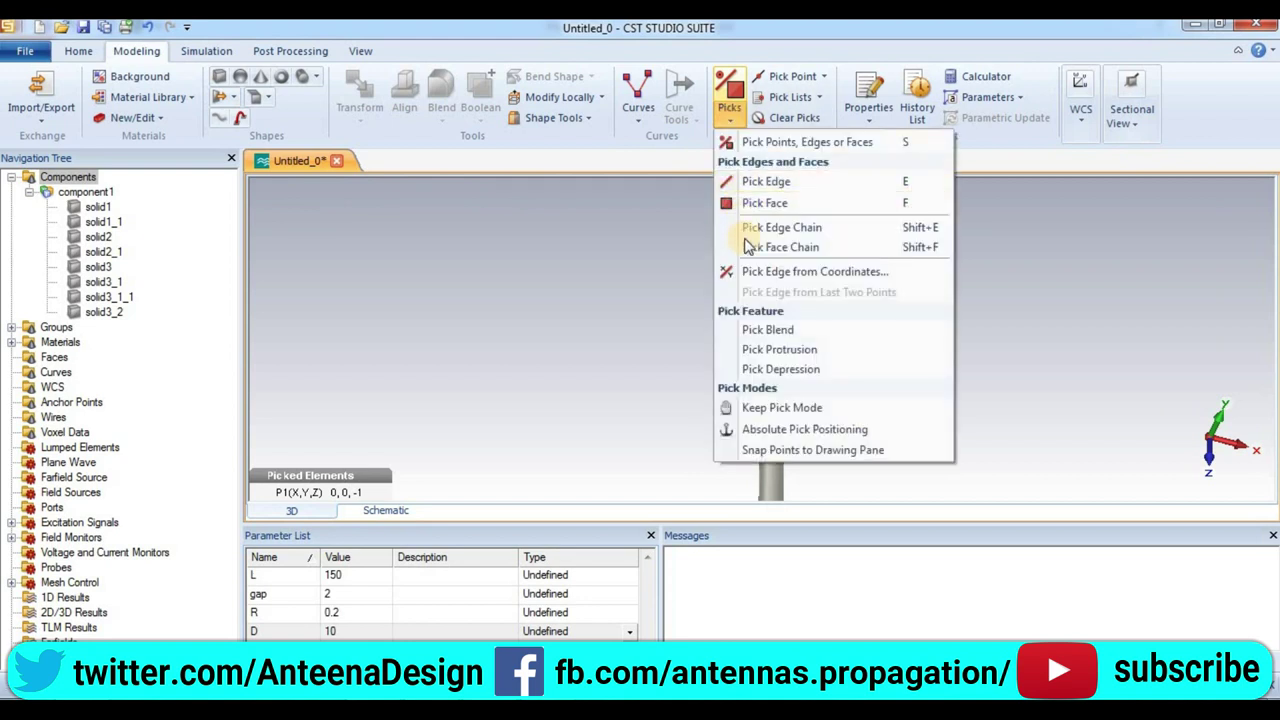
click(826, 80)
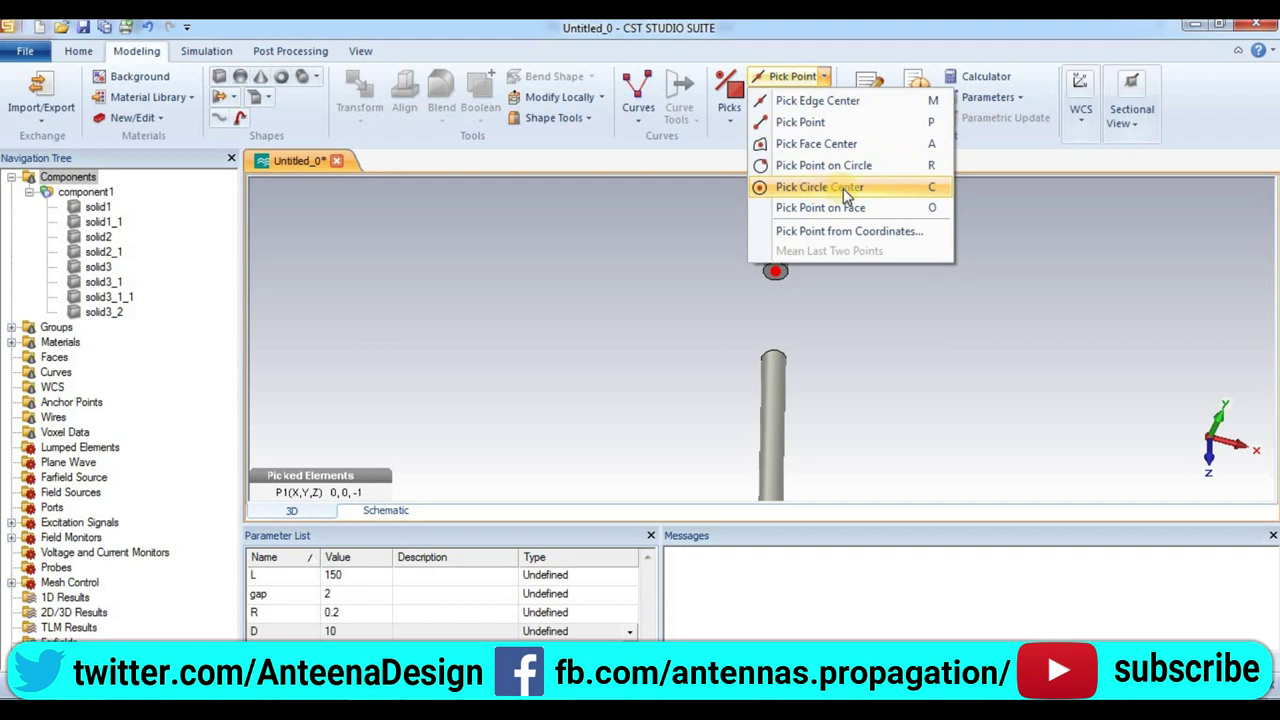
click(852, 187)
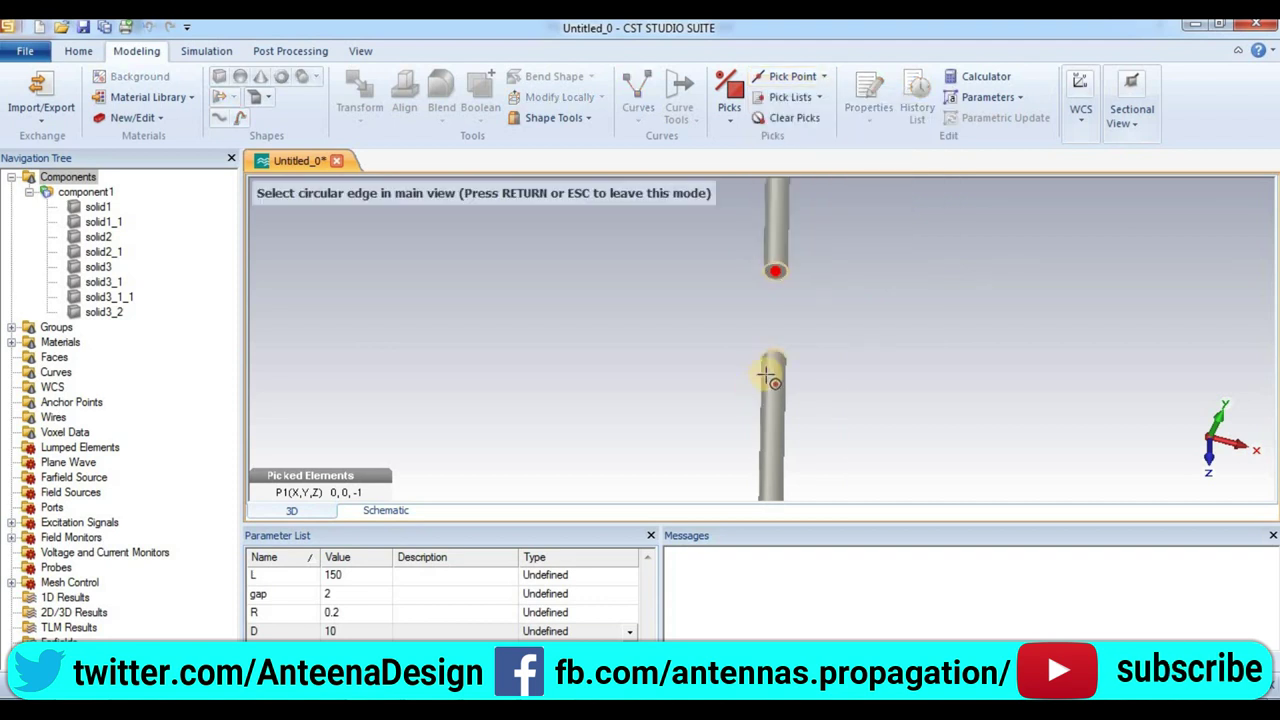
click(772, 352)
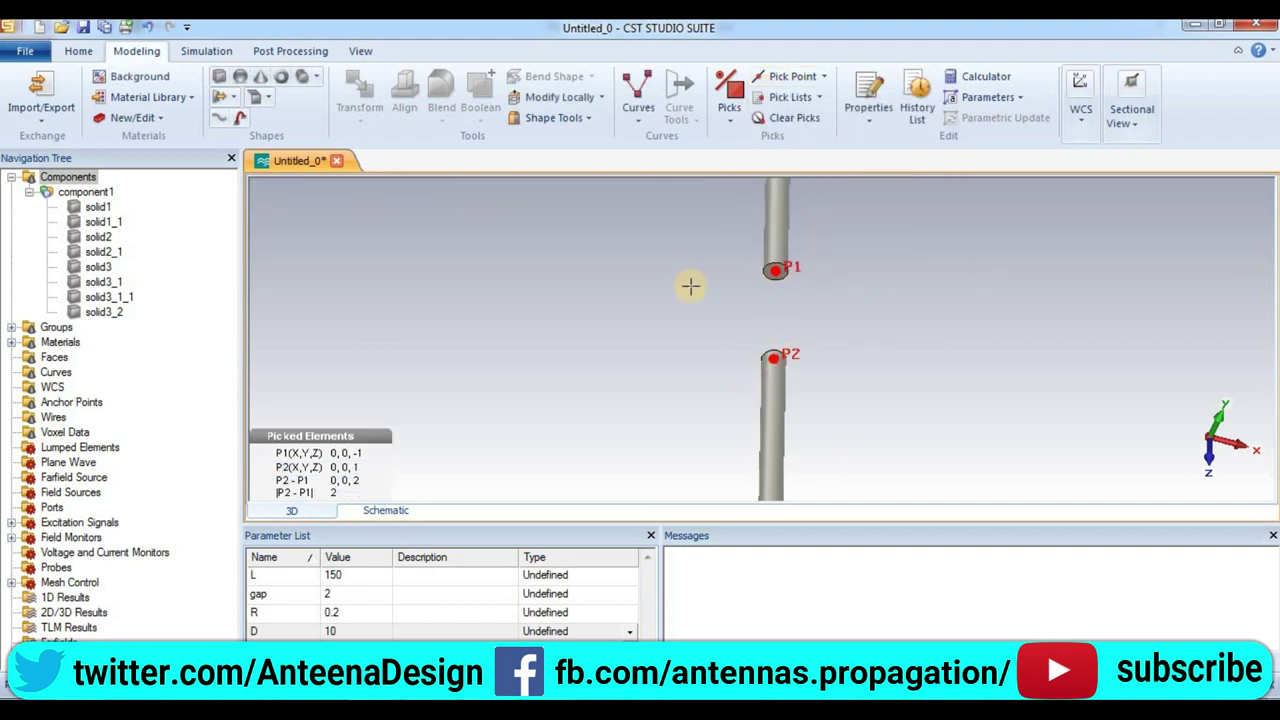
click(205, 51)
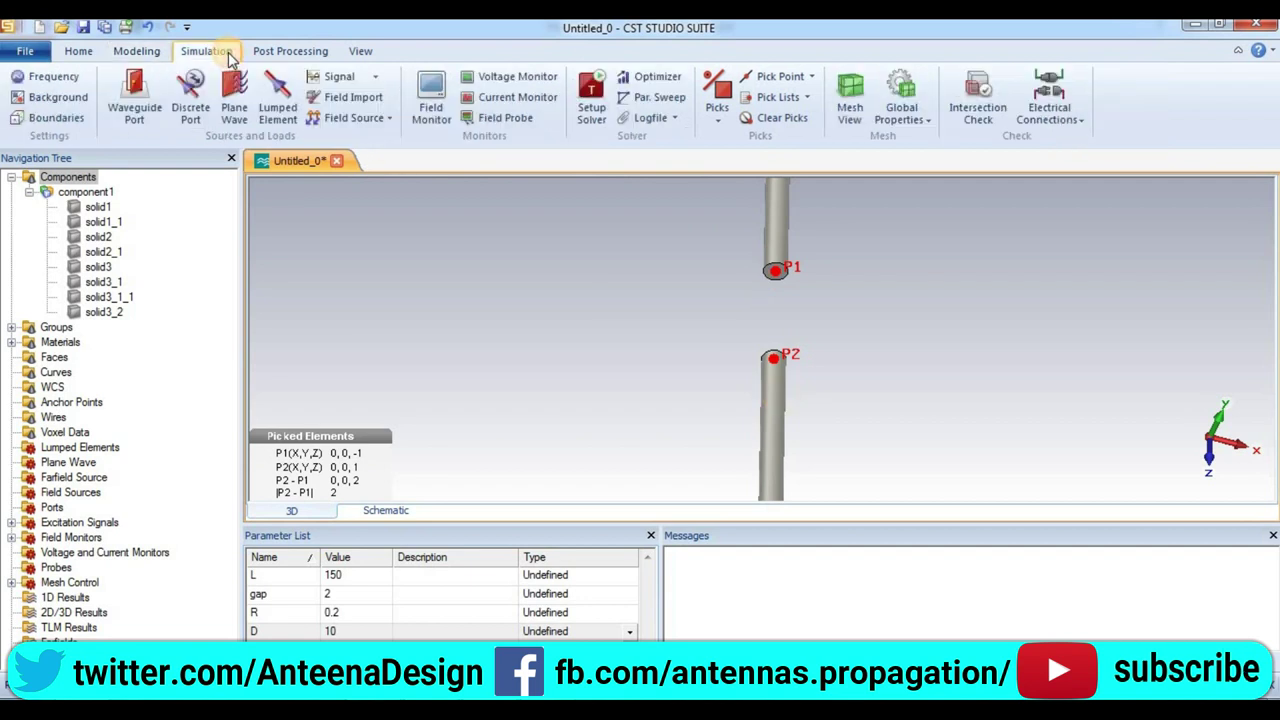
Add a 300 Ohm discrete port from (0,0,-1) to (0,0,1), then fit the view in outline mode
click(197, 114)
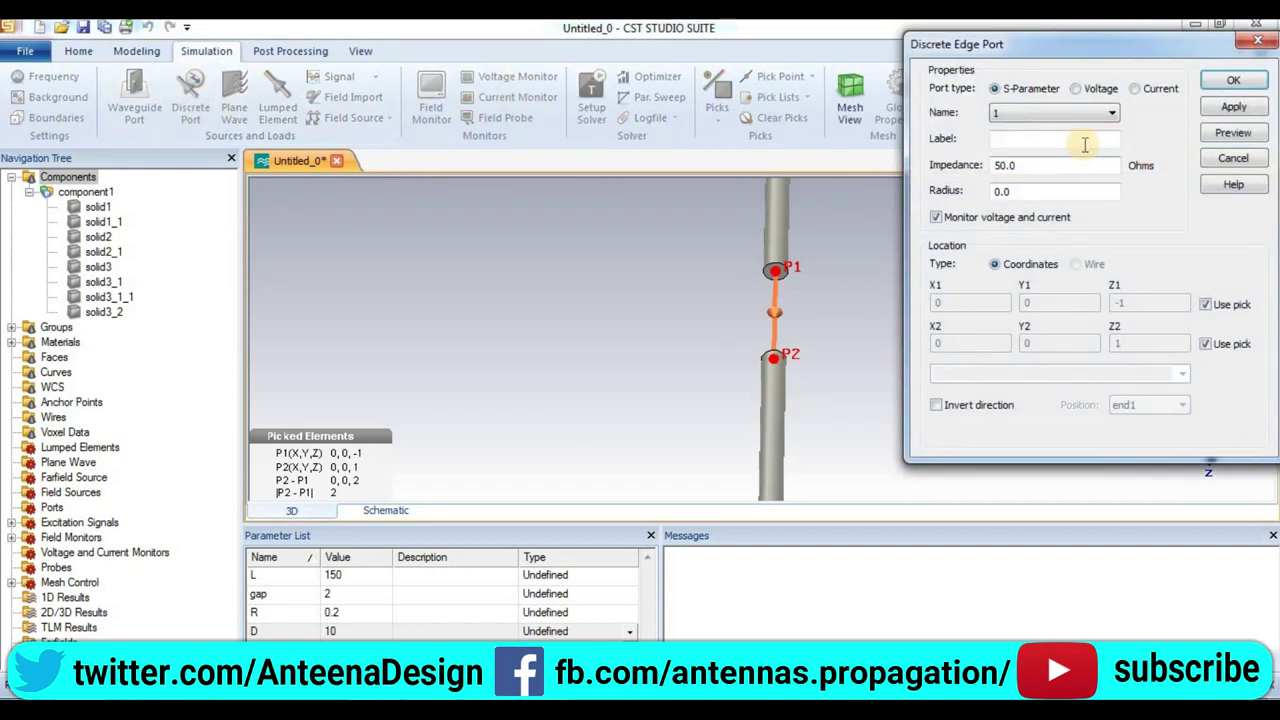
click(1220, 112)
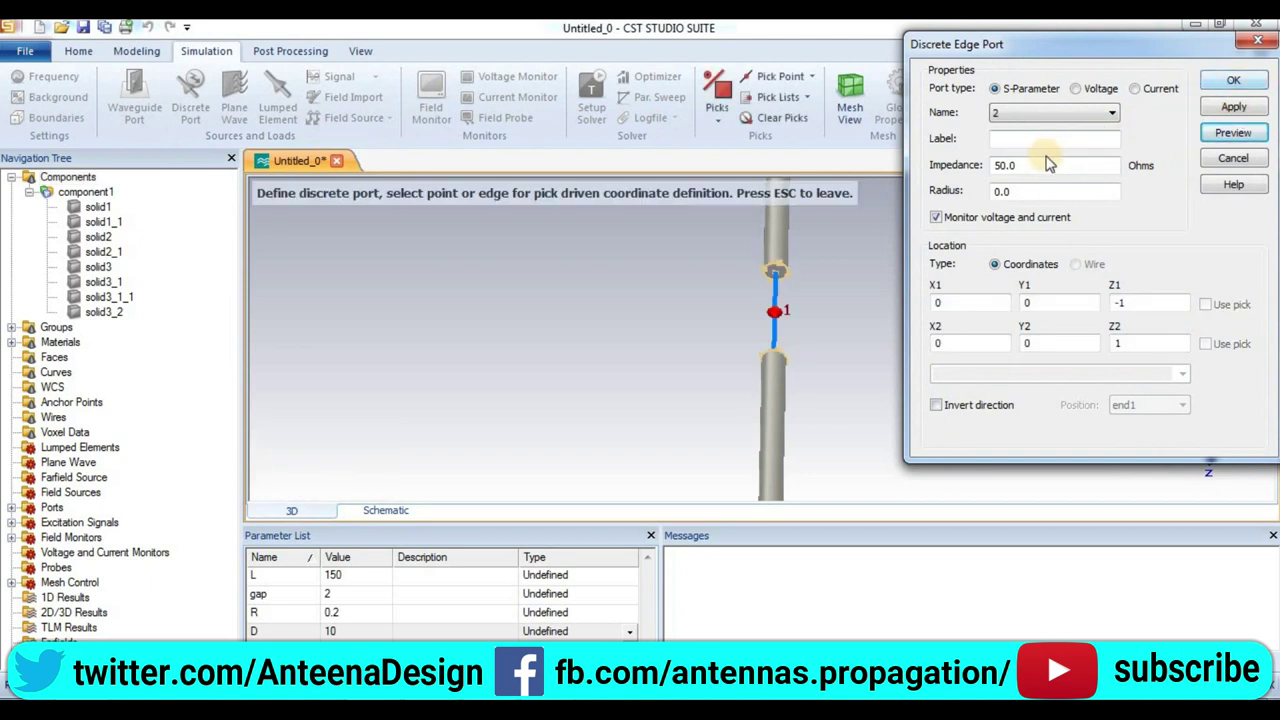
double_click(1049, 165)
click(1049, 165)
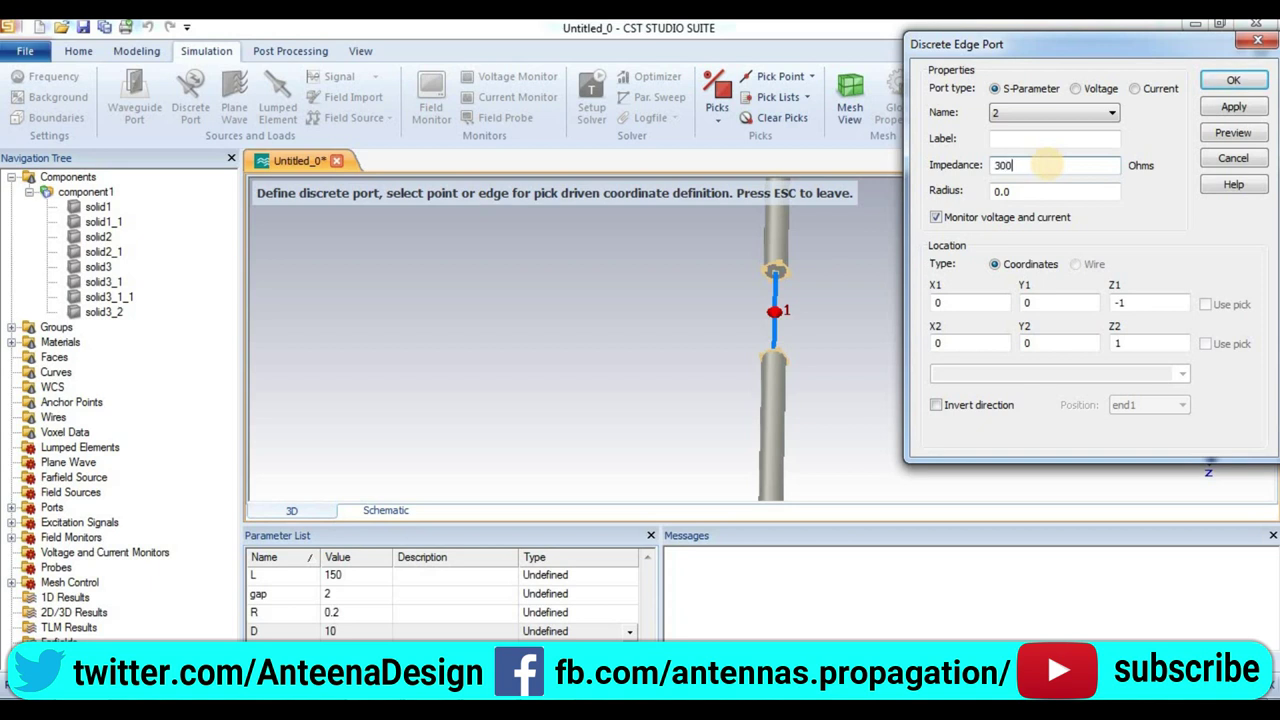
click(1220, 112)
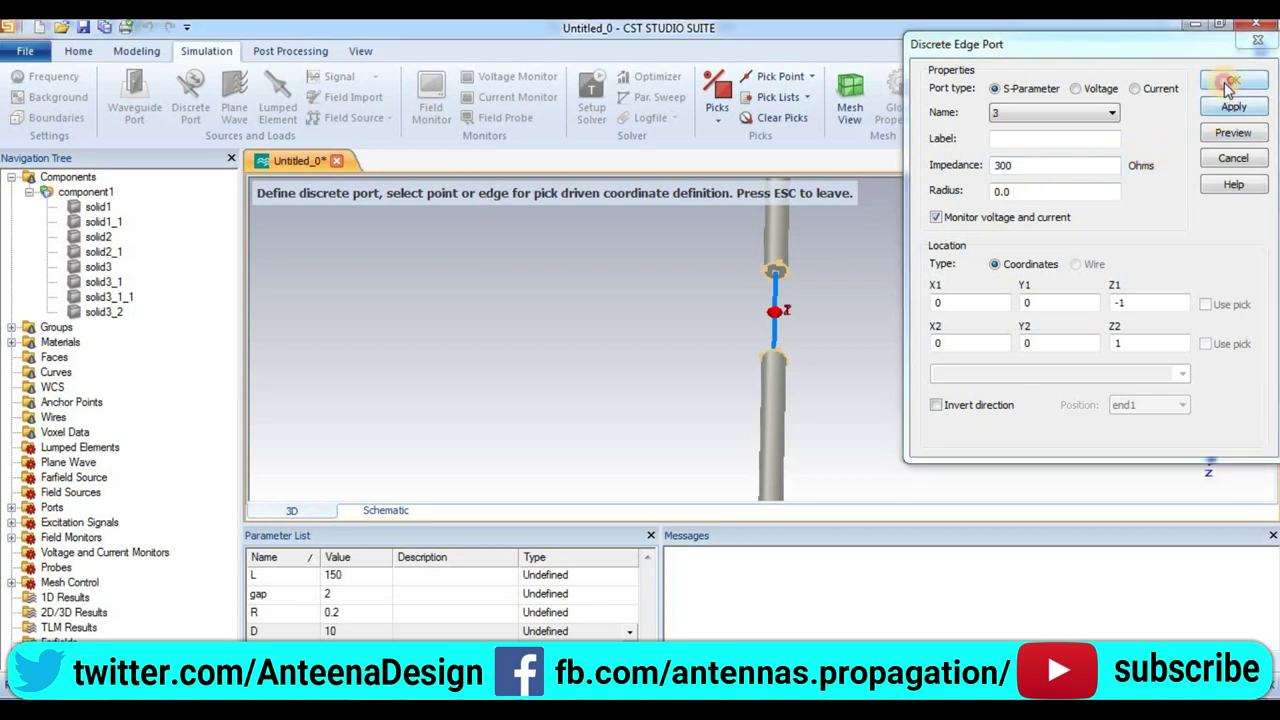
click(1233, 80)
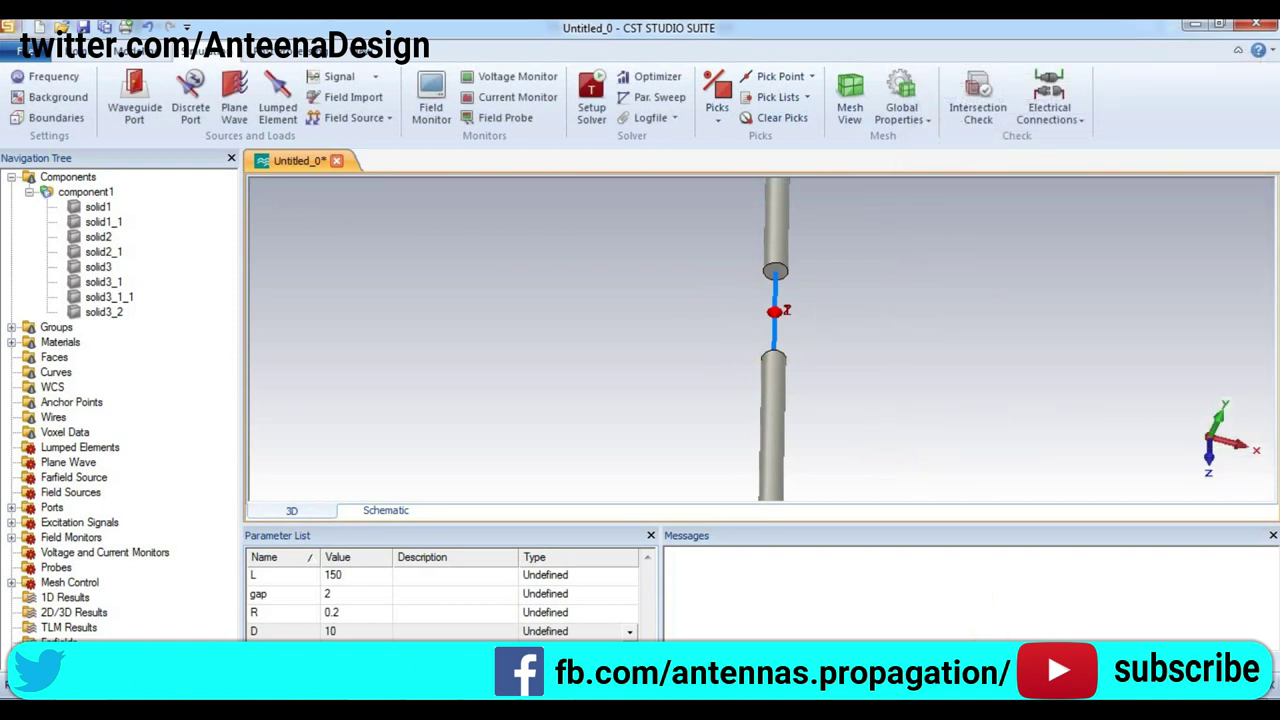
key(space)
key(ctrl+w)
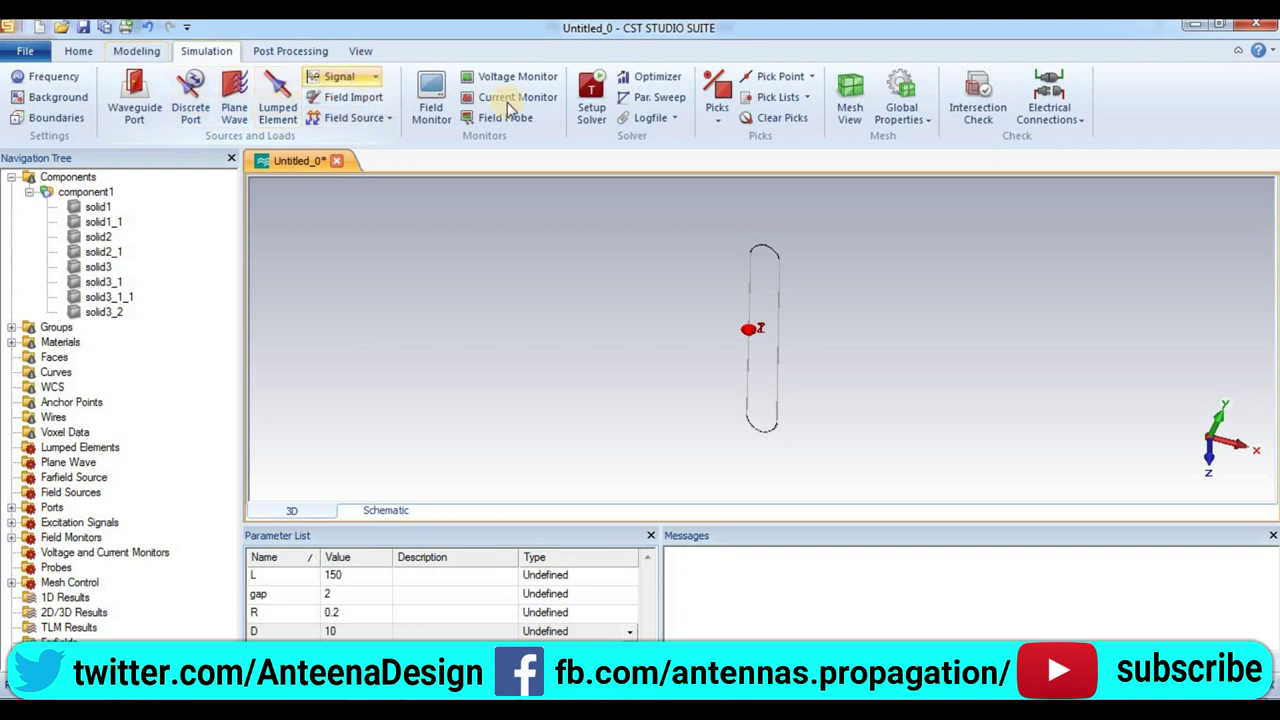
Check the existing farfield, e-field and h-field monitors at 1, 8 and 15 GHz without changes
click(30, 192)
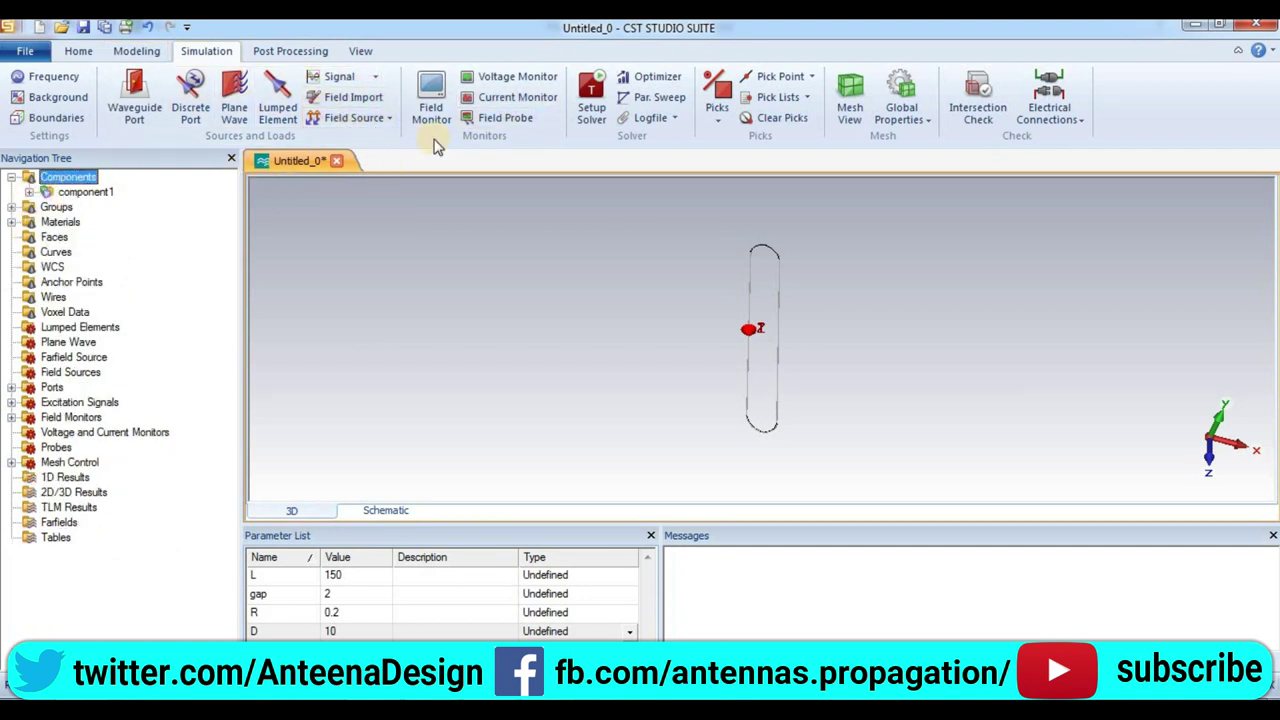
click(432, 104)
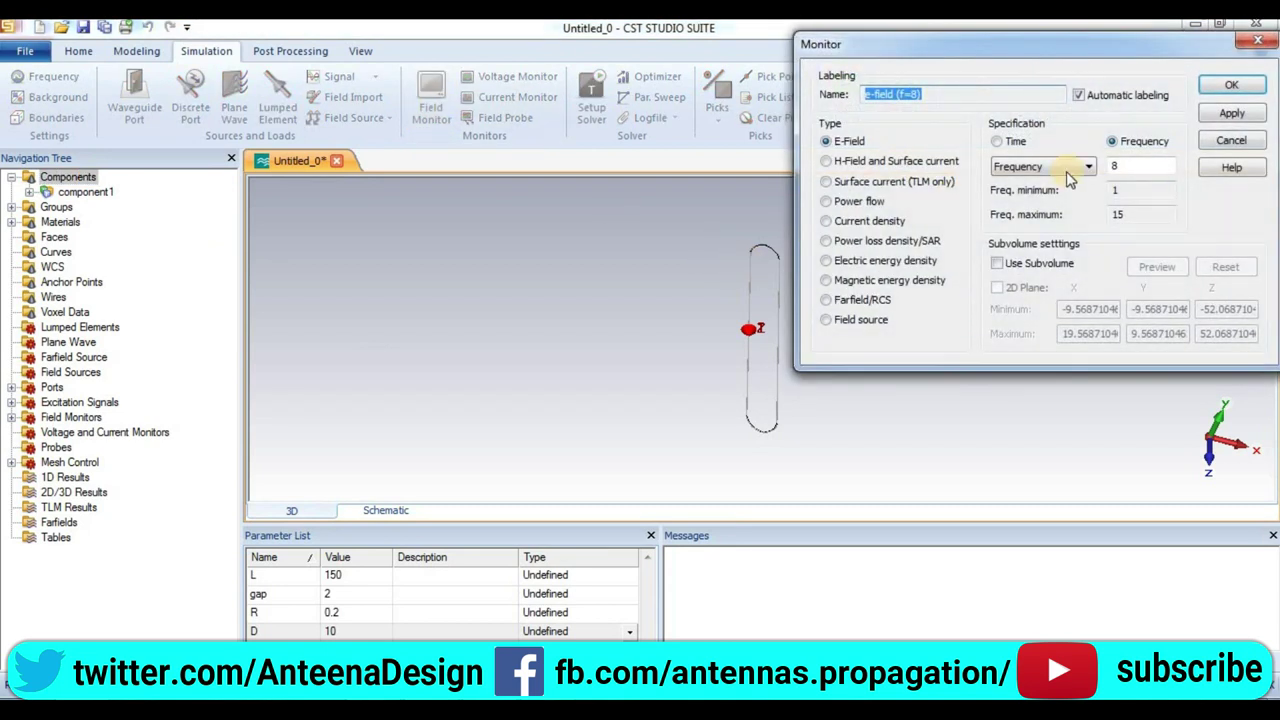
click(11, 417)
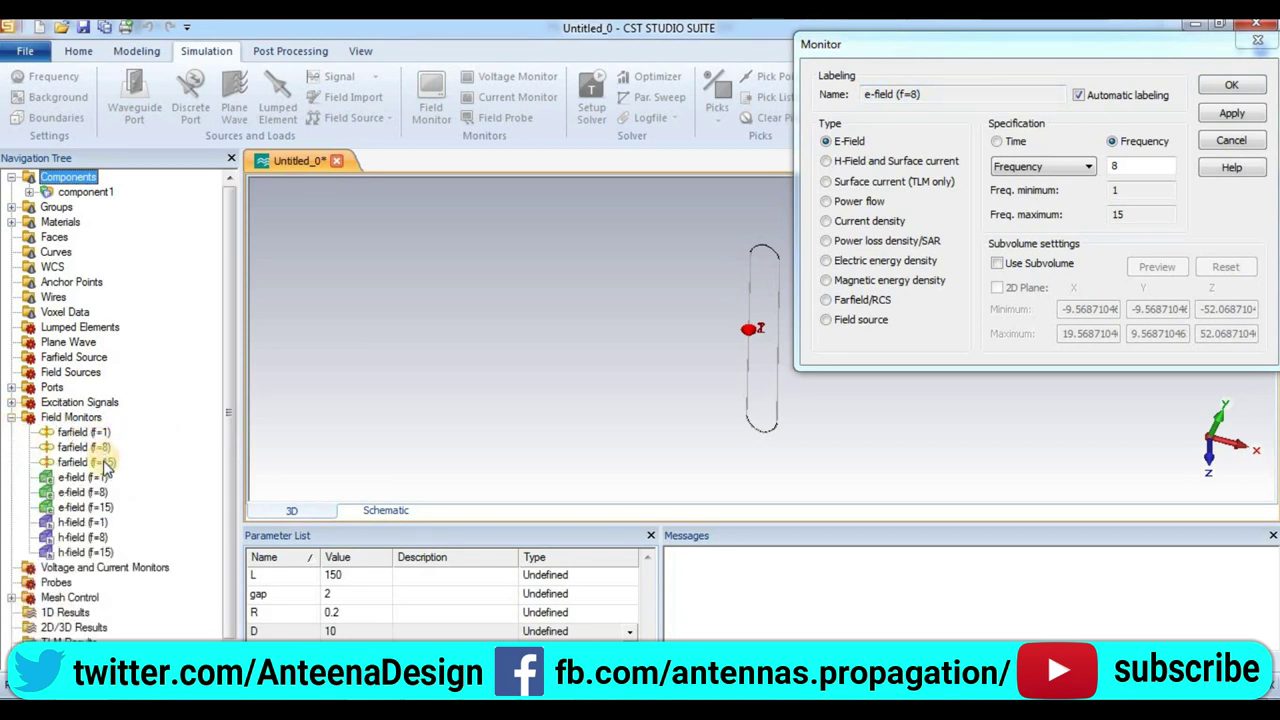
click(1230, 88)
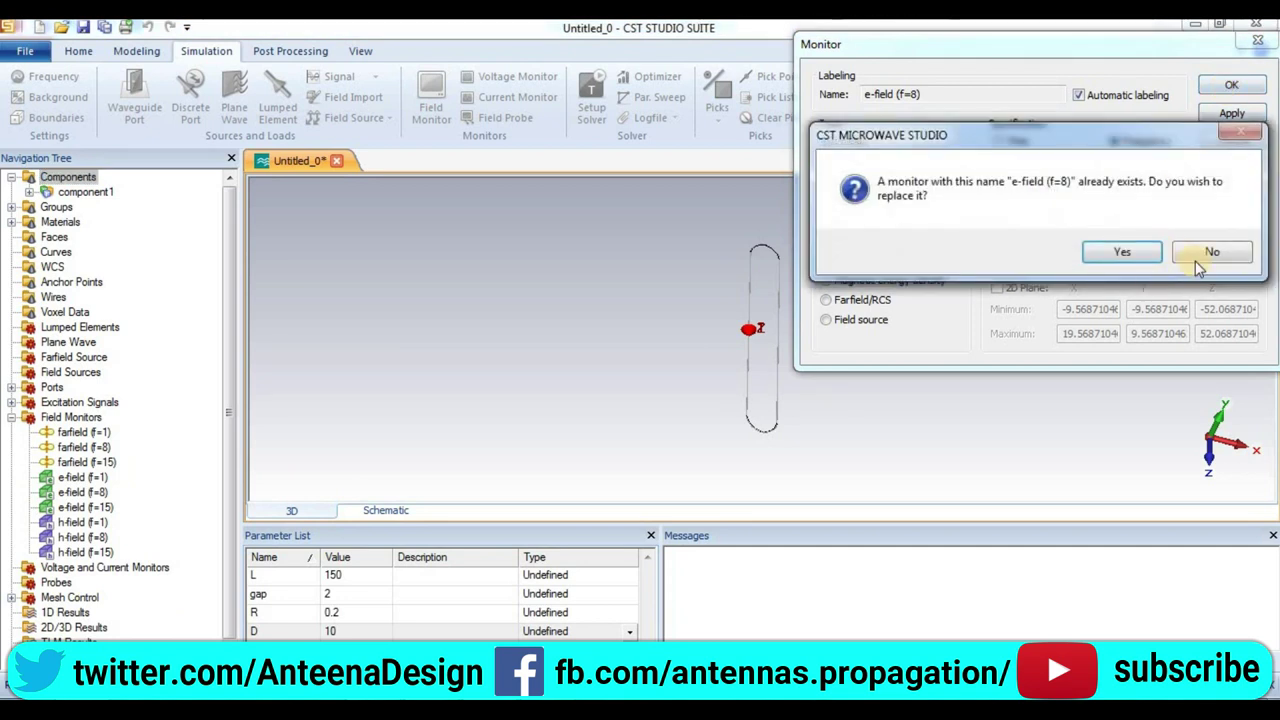
click(1200, 264)
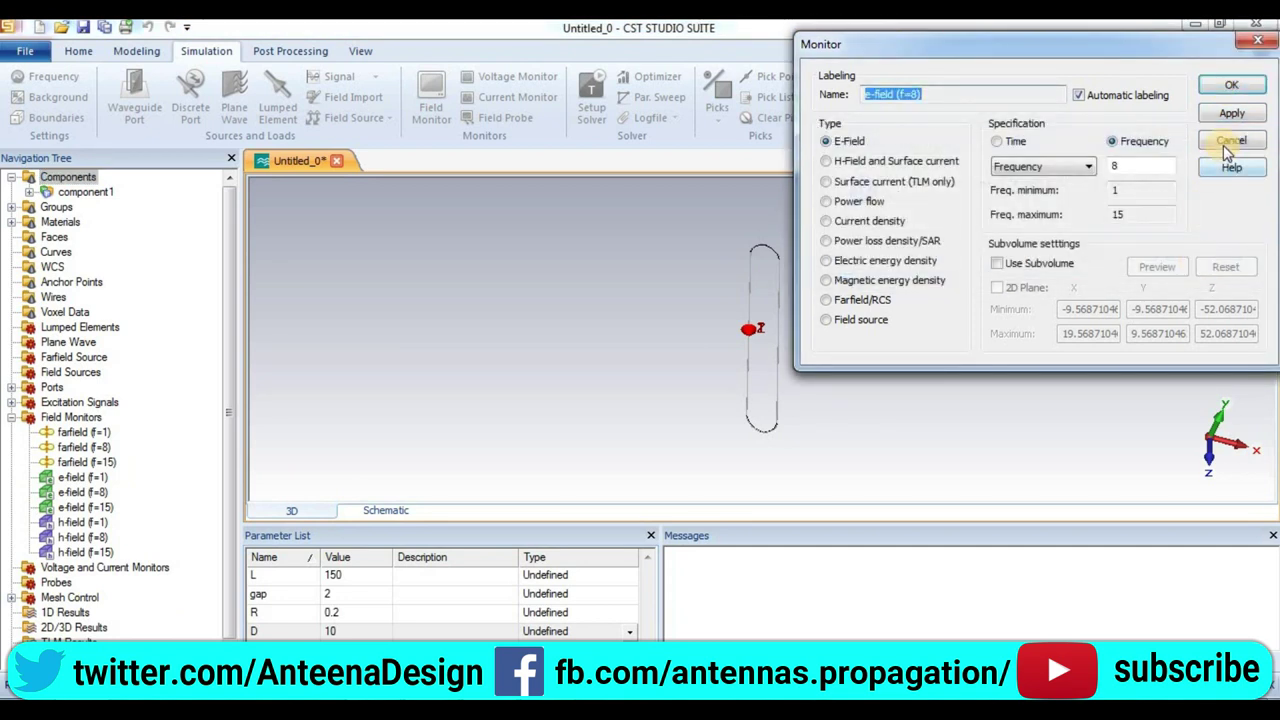
click(1228, 142)
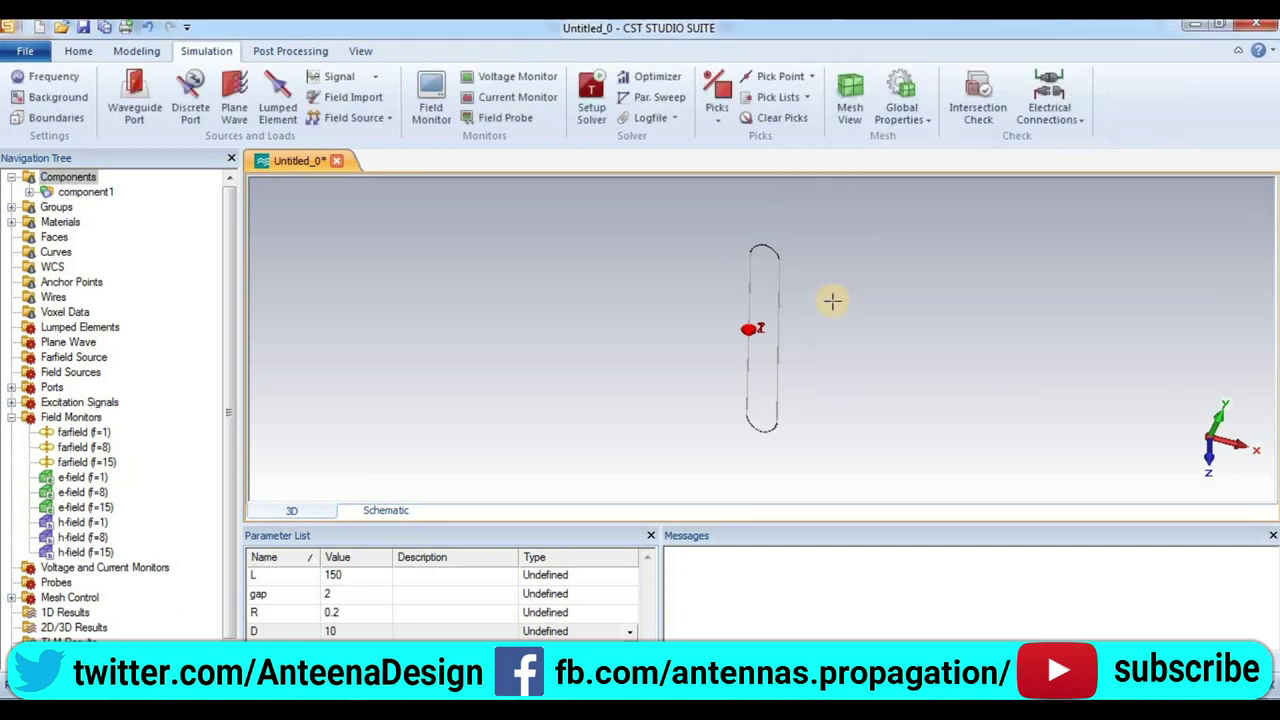
Set all six boundaries to open (add space)
click(52, 124)
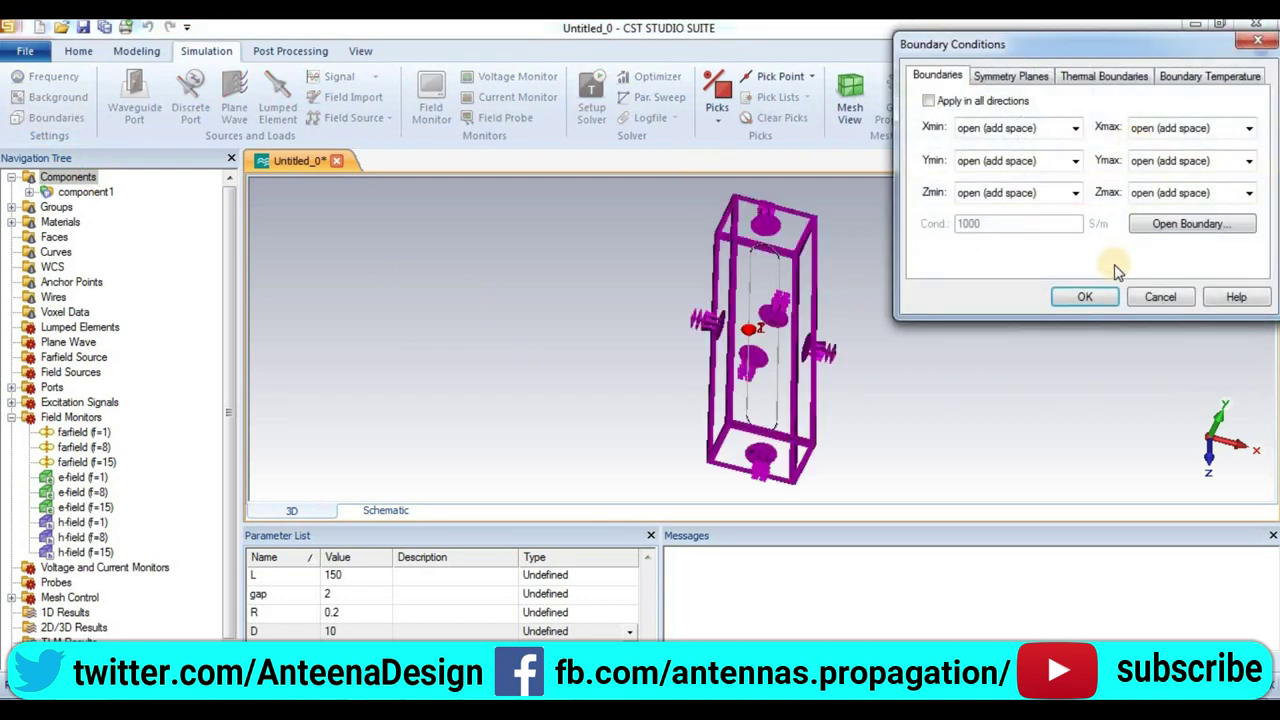
click(1165, 226)
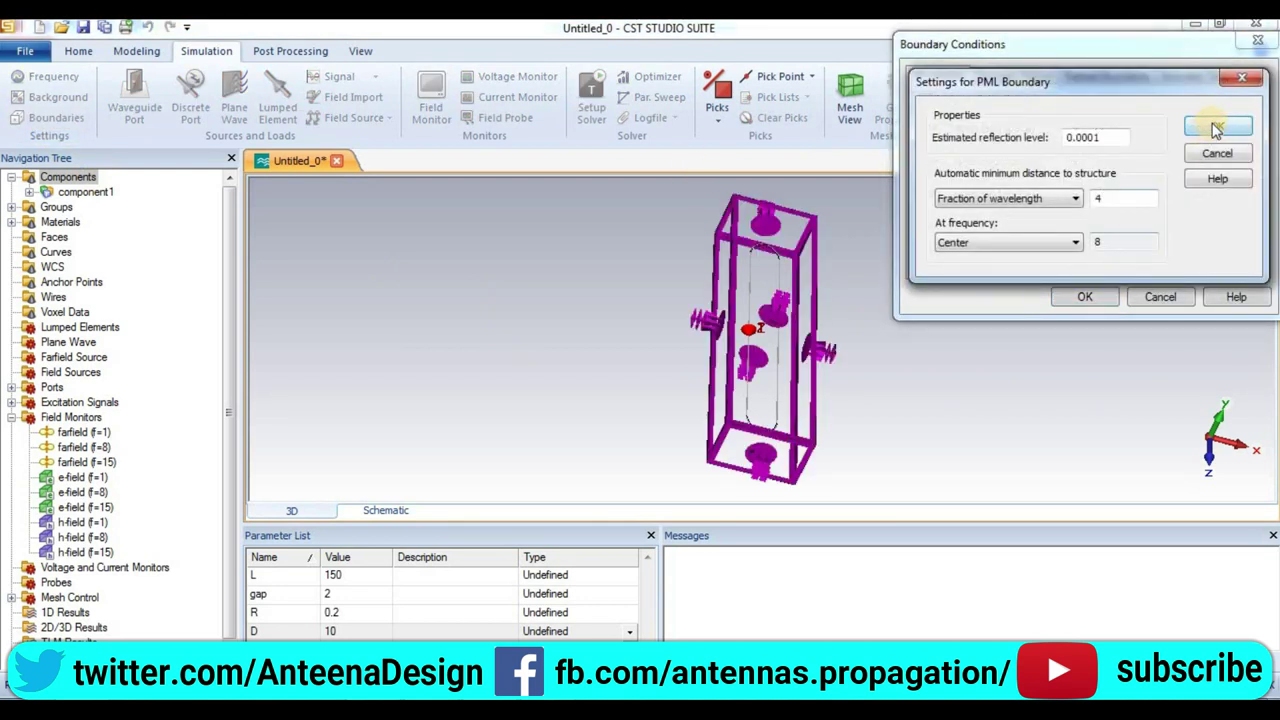
click(1215, 128)
click(1090, 297)
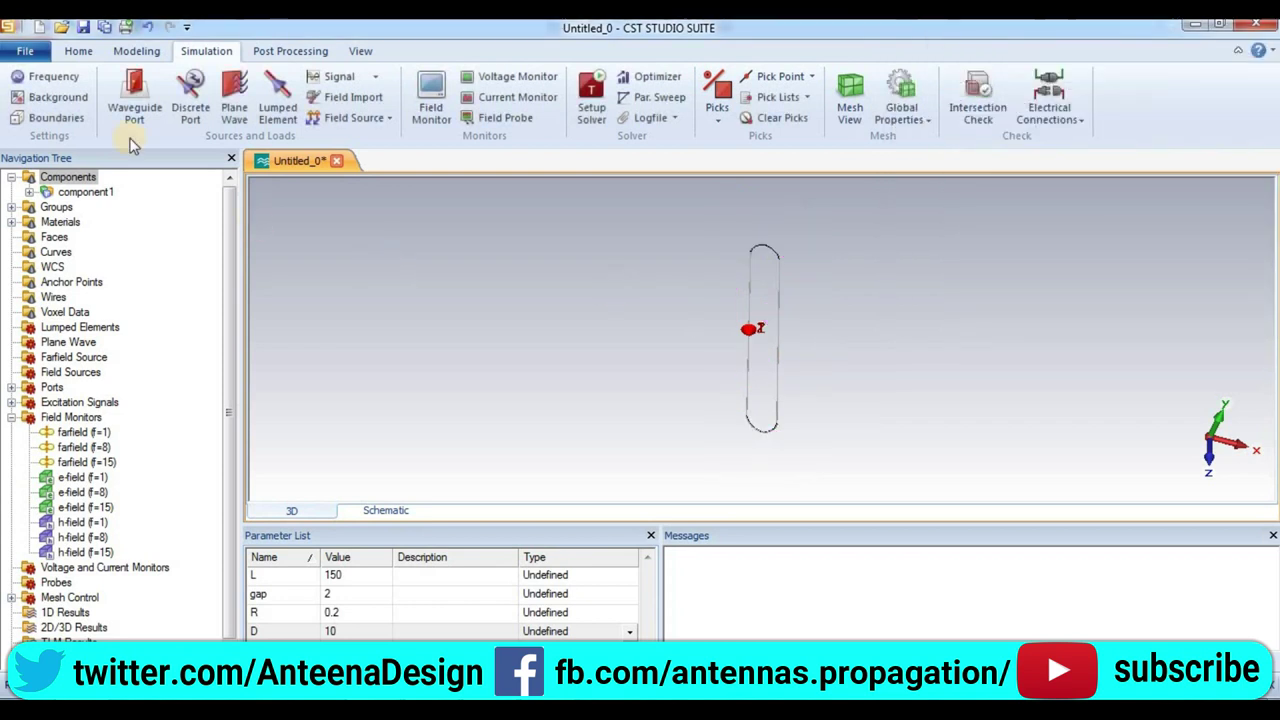
Start the time-domain solver and check the messages until the run finishes
click(592, 105)
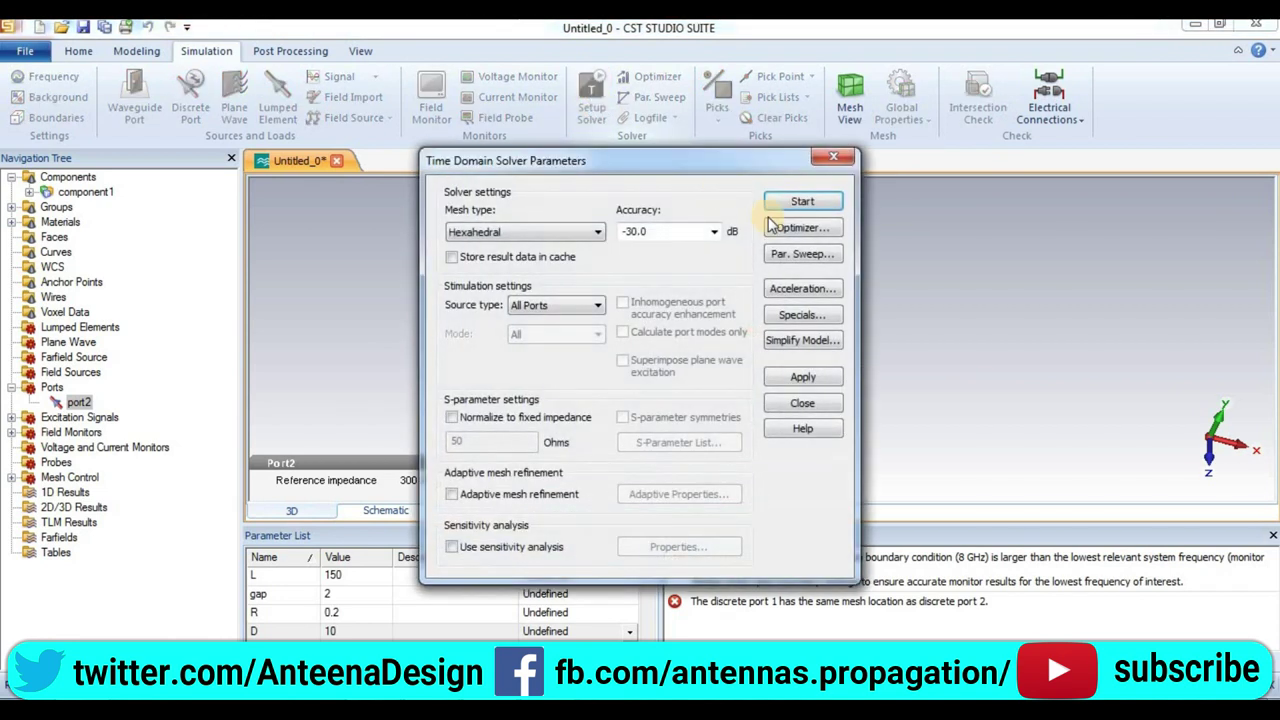
click(803, 203)
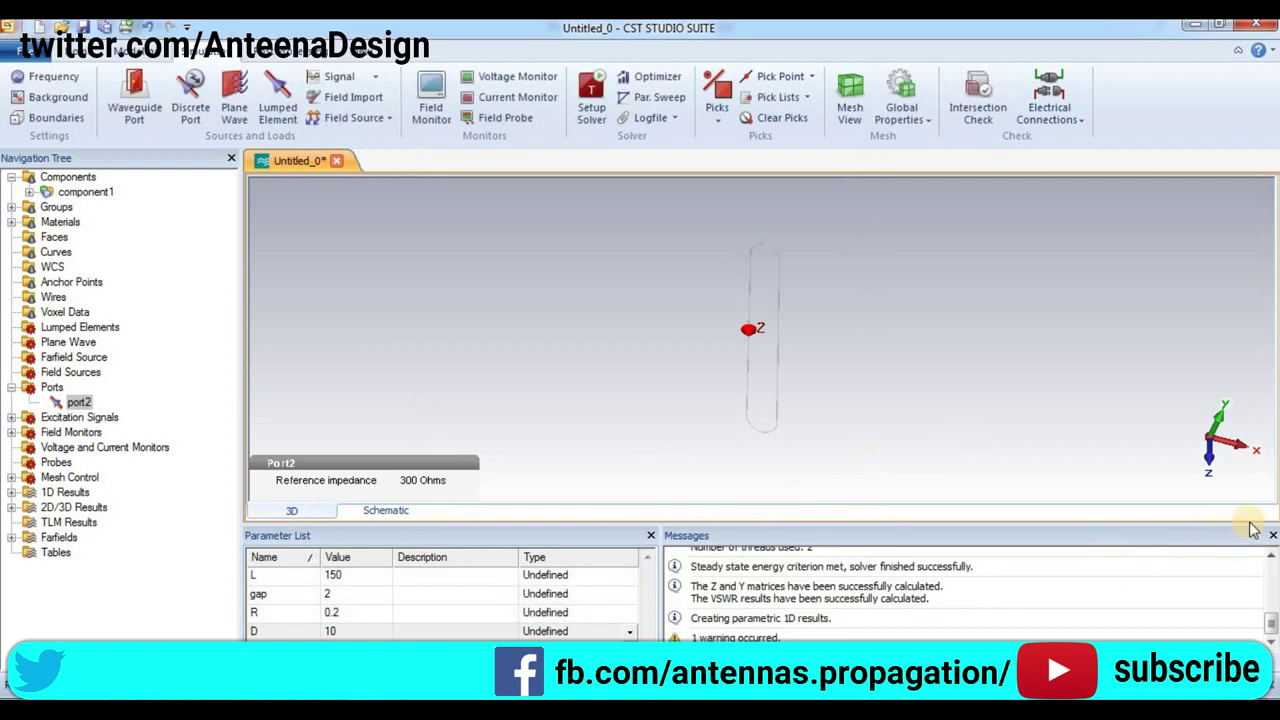
click(1272, 555)
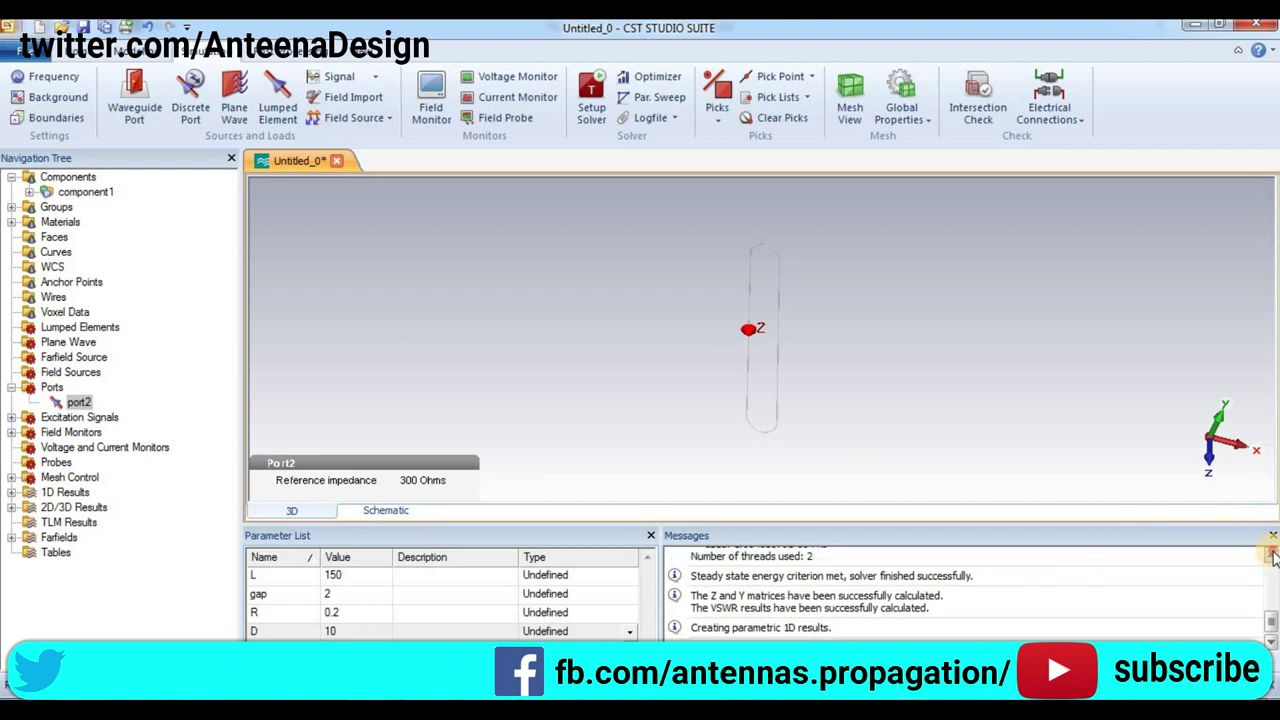
click(1272, 555)
click(1272, 555)
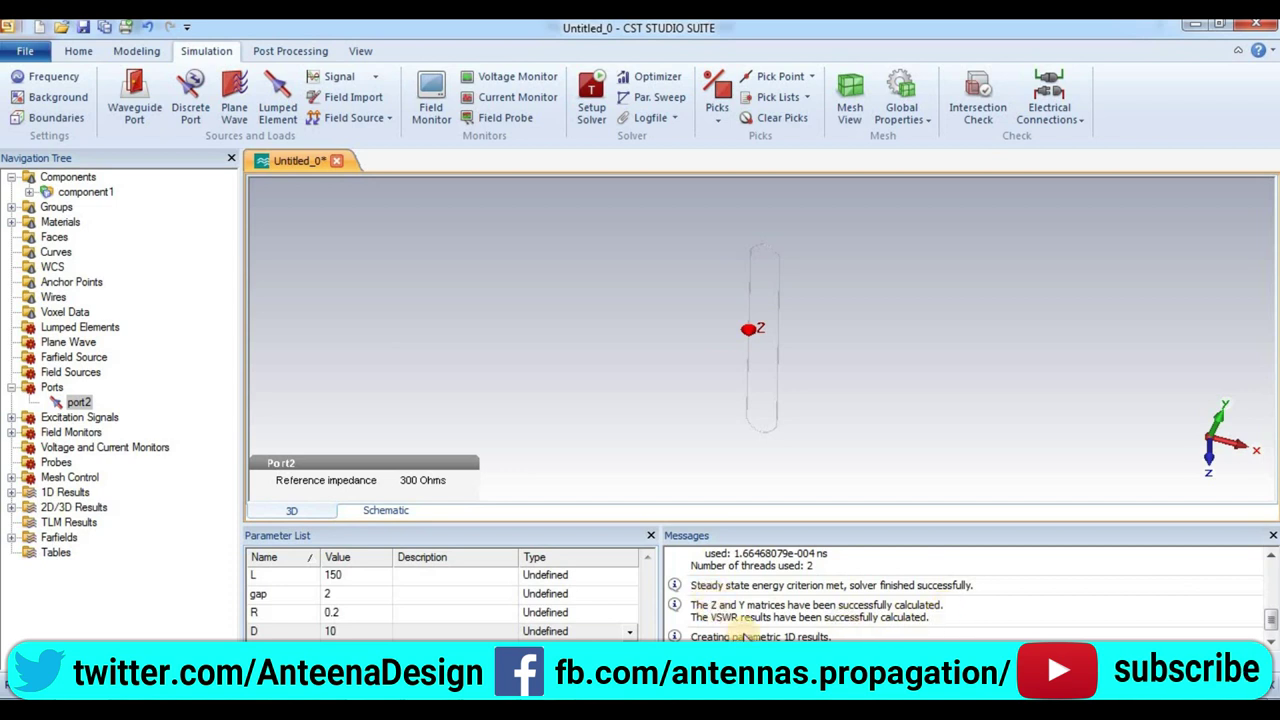
Show the S-parameter magnitude plot, then the VSWR plot, from 1D Results
click(11, 387)
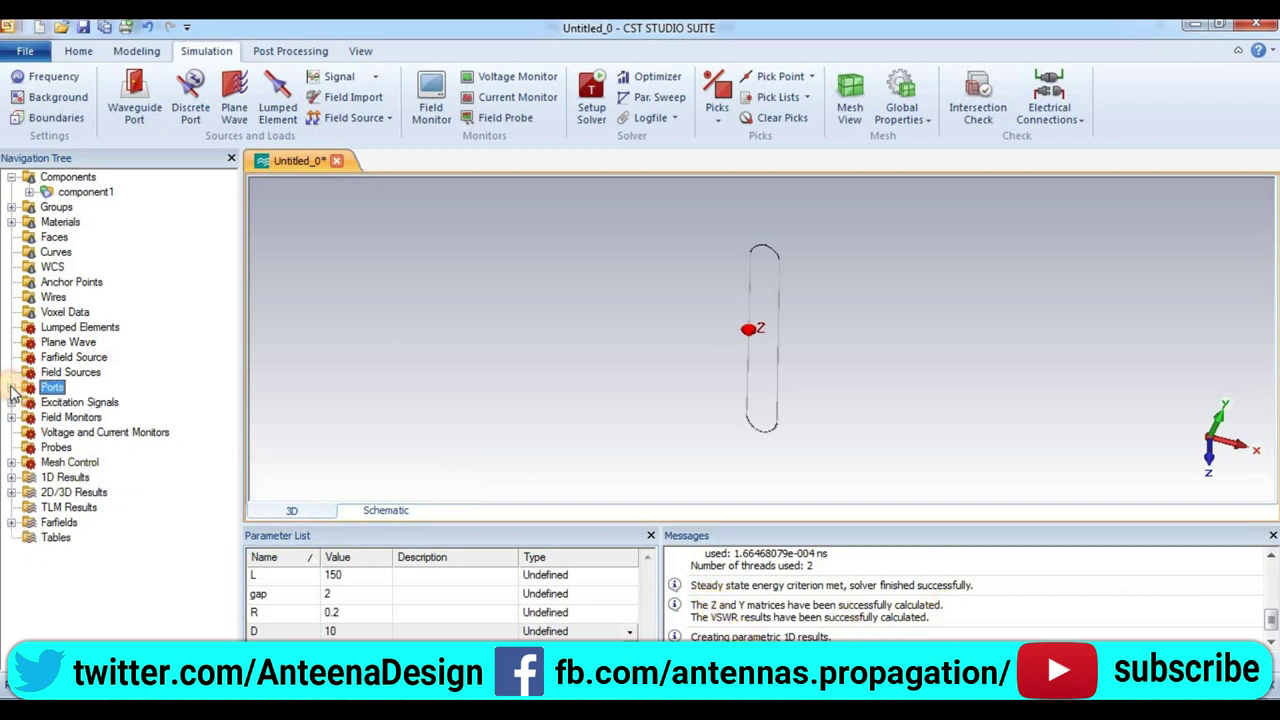
click(12, 478)
click(46, 510)
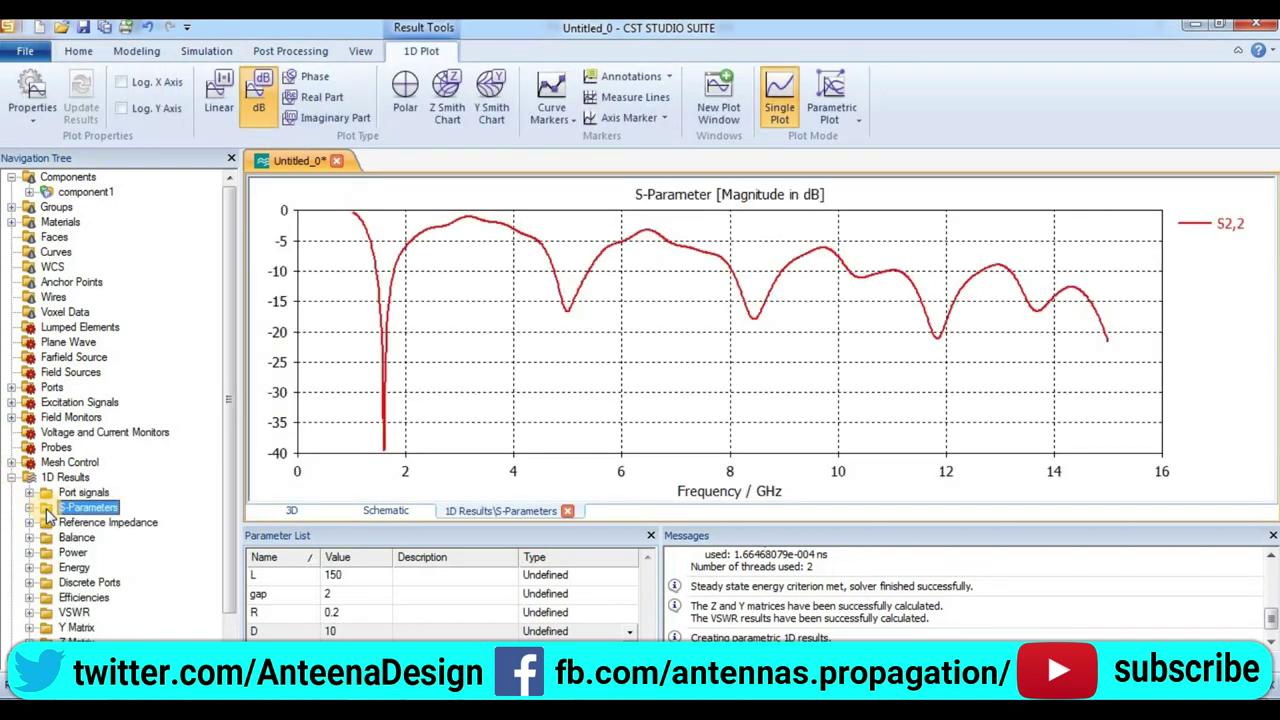
click(72, 612)
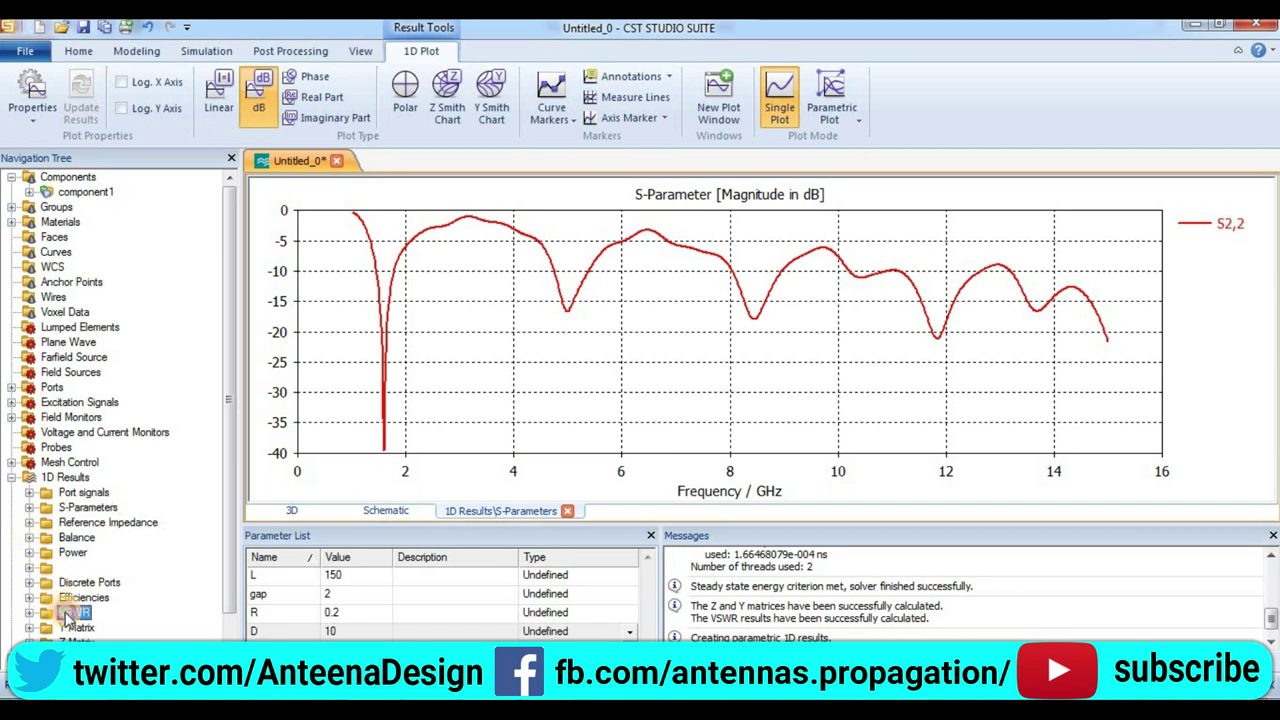
click(12, 477)
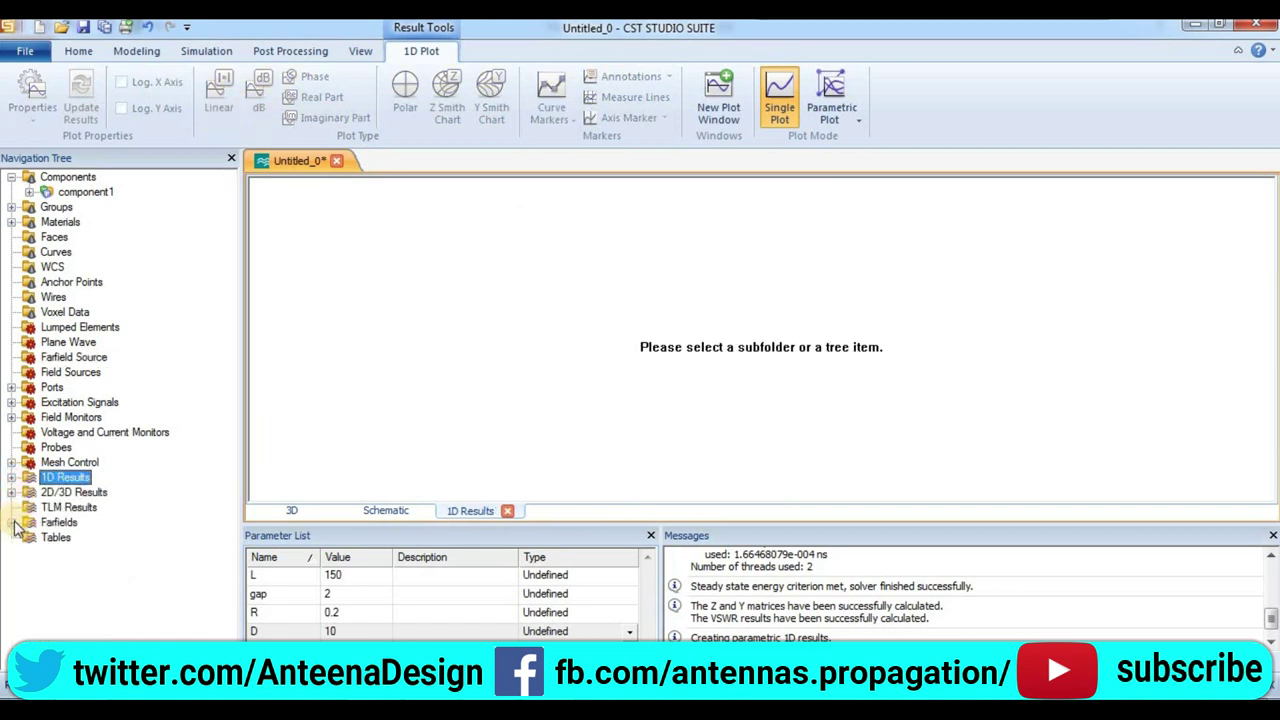
Show the 3D farfields at 1, 8 and 15 GHz, then the 15 GHz pattern as polar
click(12, 522)
click(65, 540)
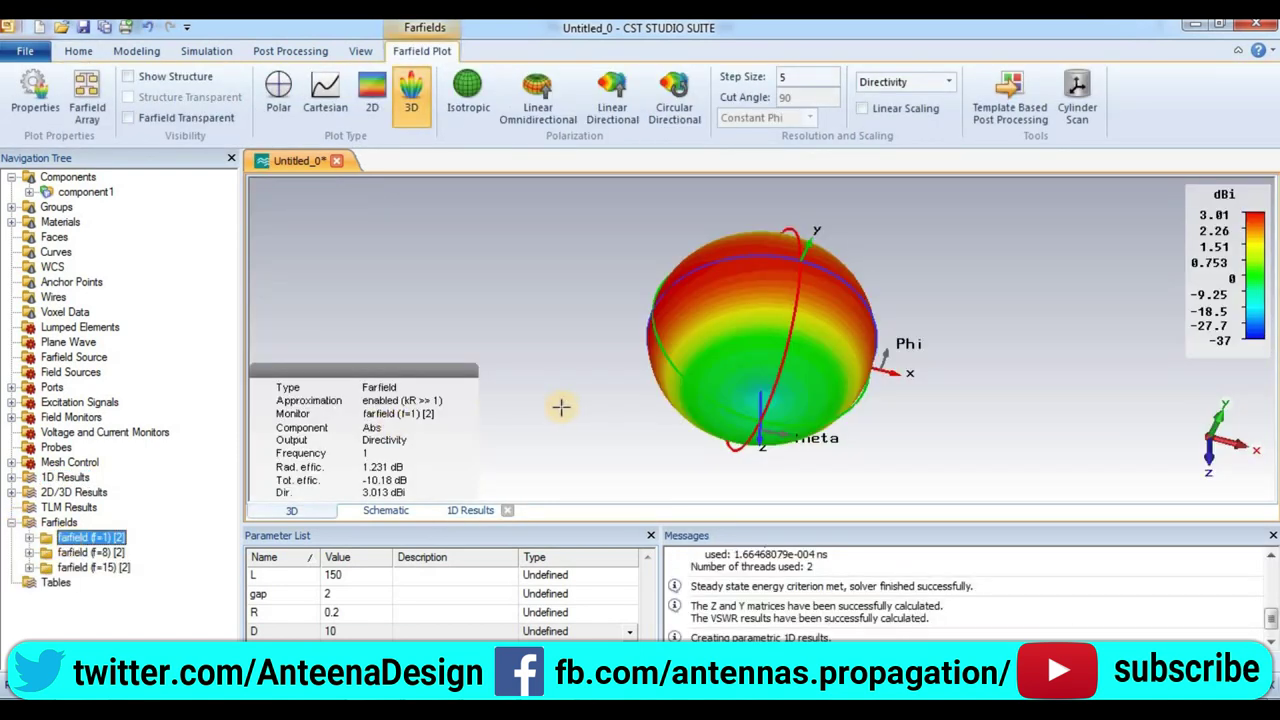
click(105, 552)
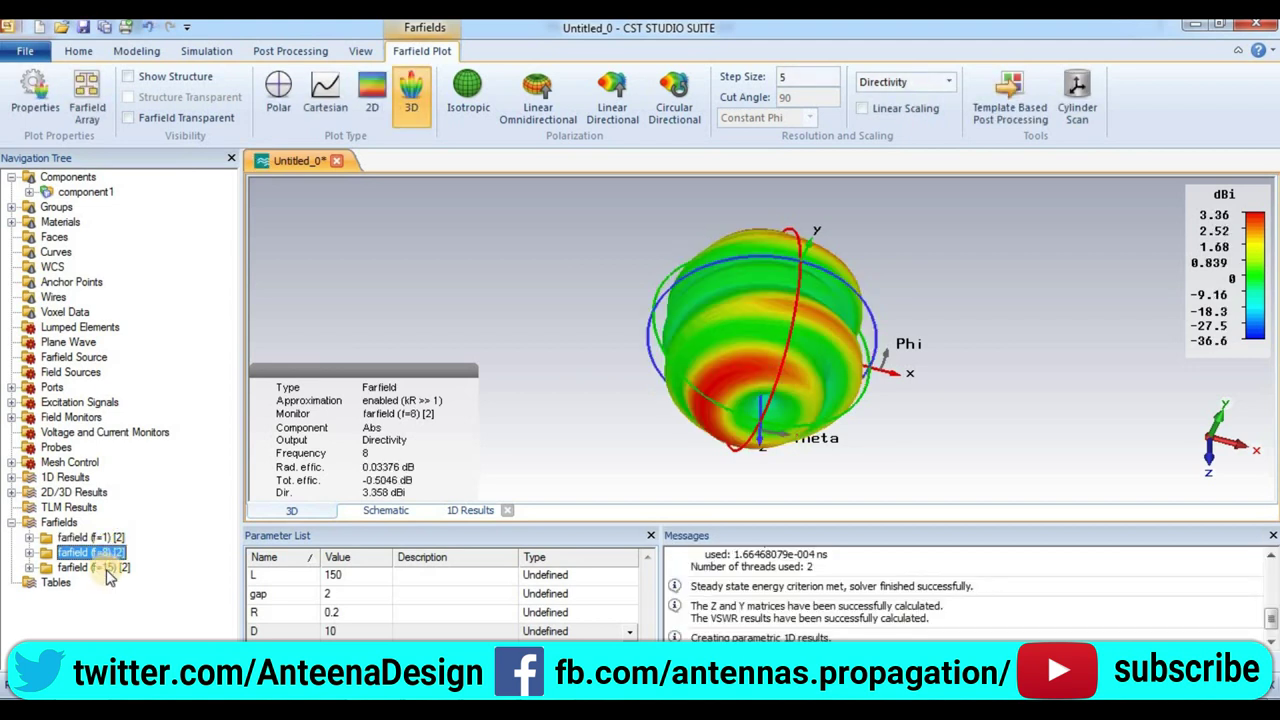
click(108, 568)
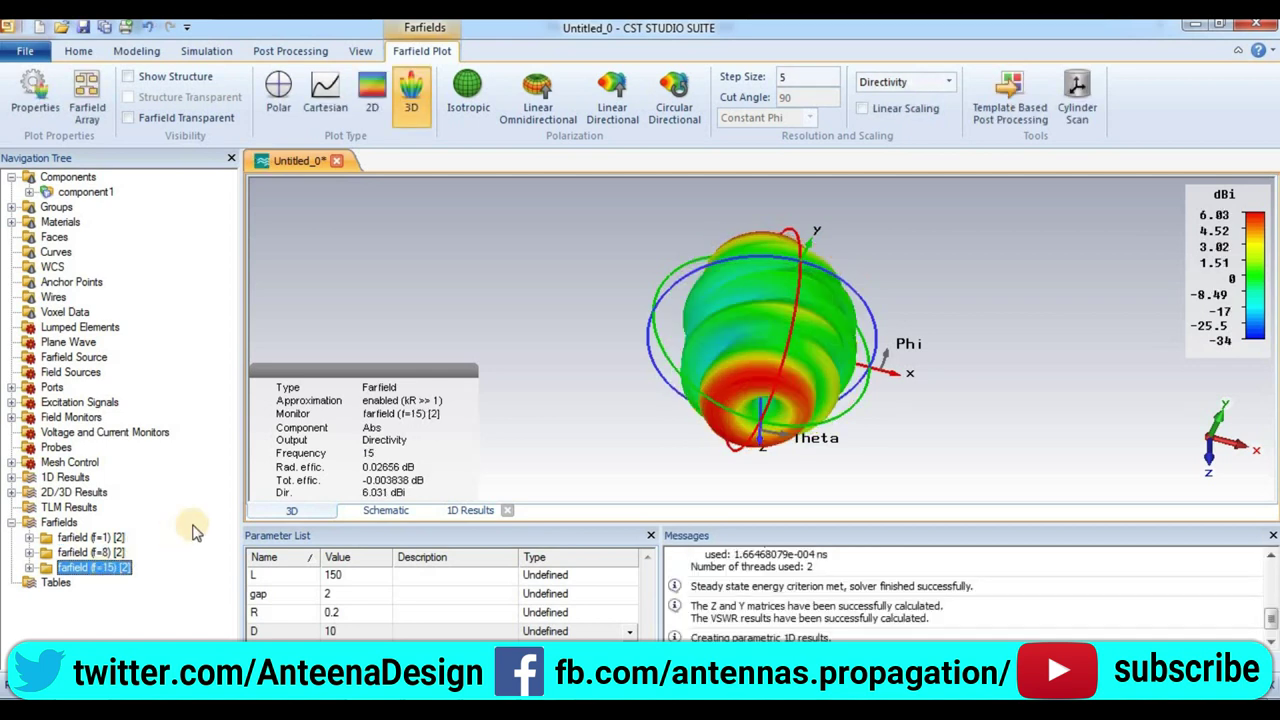
click(270, 92)
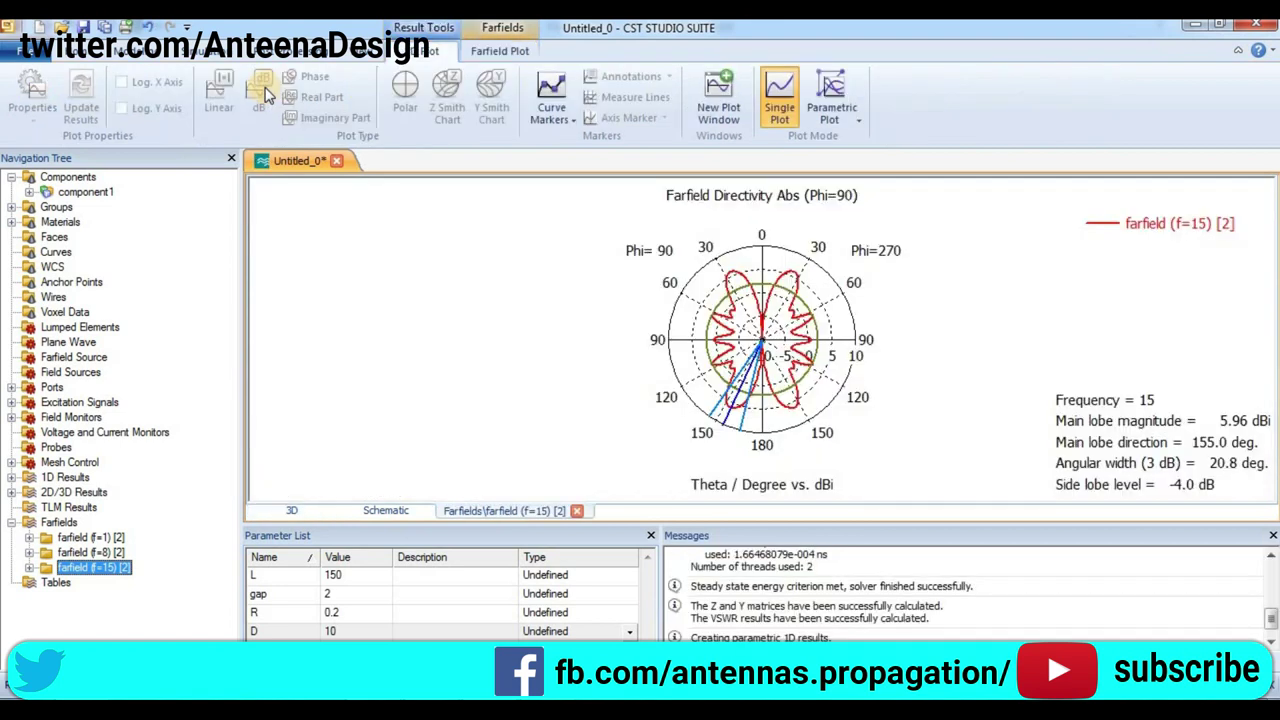
Compare the polar cuts at 8, 1, 8 and 15 GHz, then switch 15 GHz back to 3D
click(100, 553)
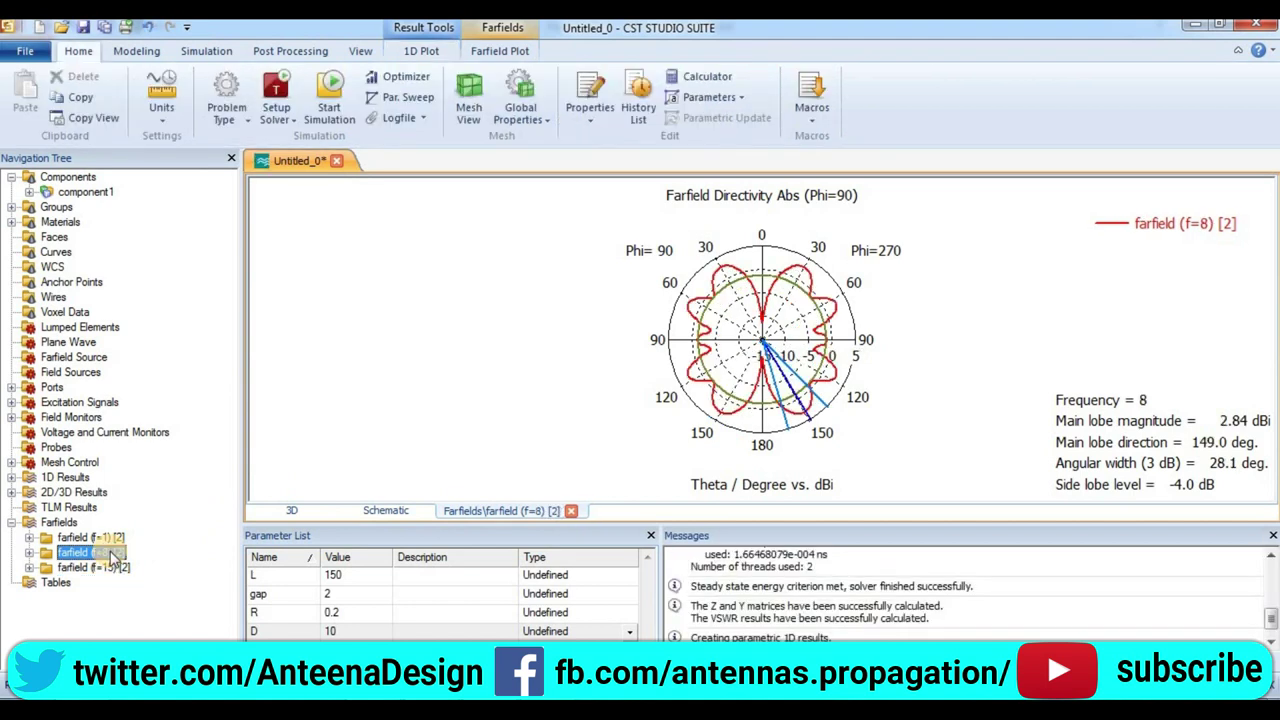
click(122, 538)
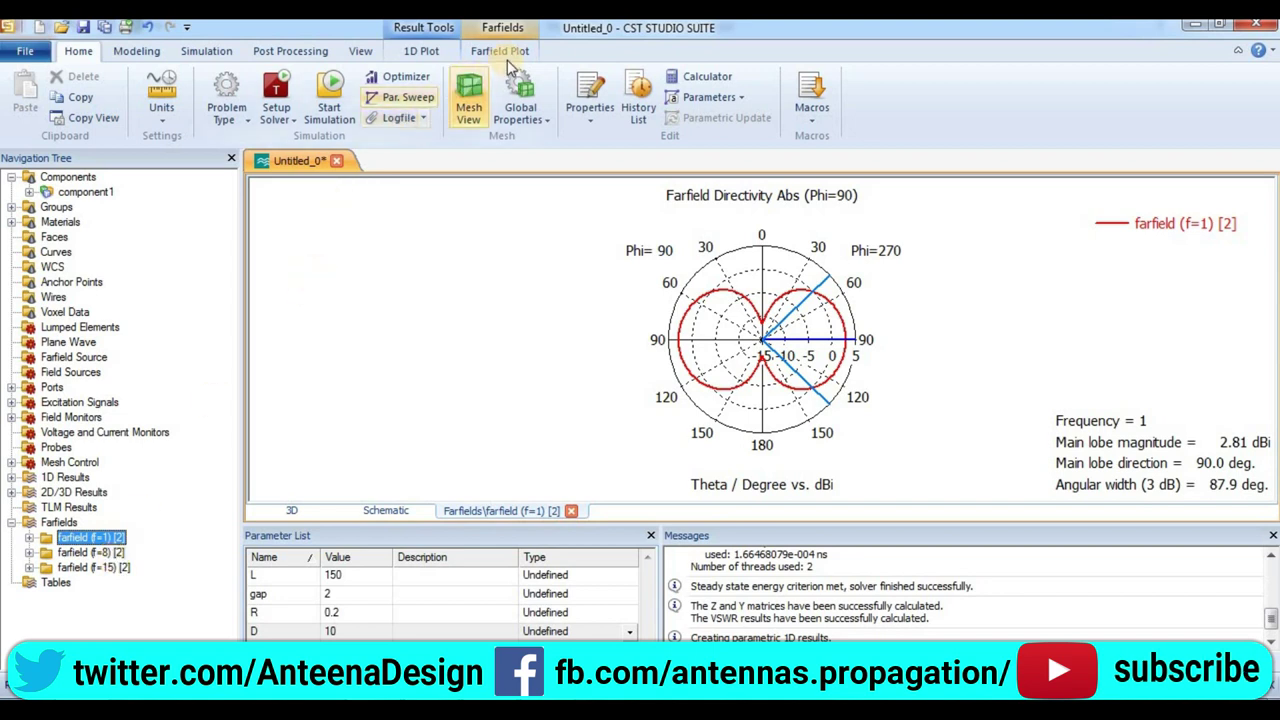
drag(88, 540, 93, 555)
click(90, 553)
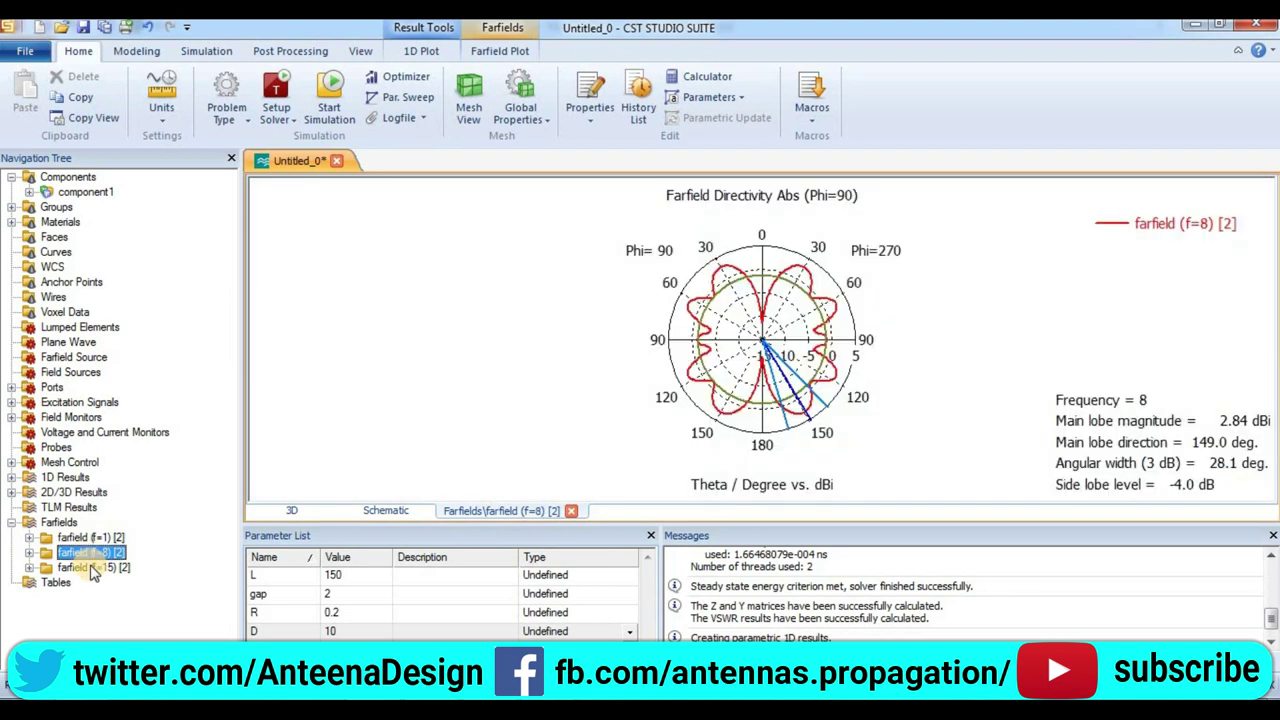
click(93, 567)
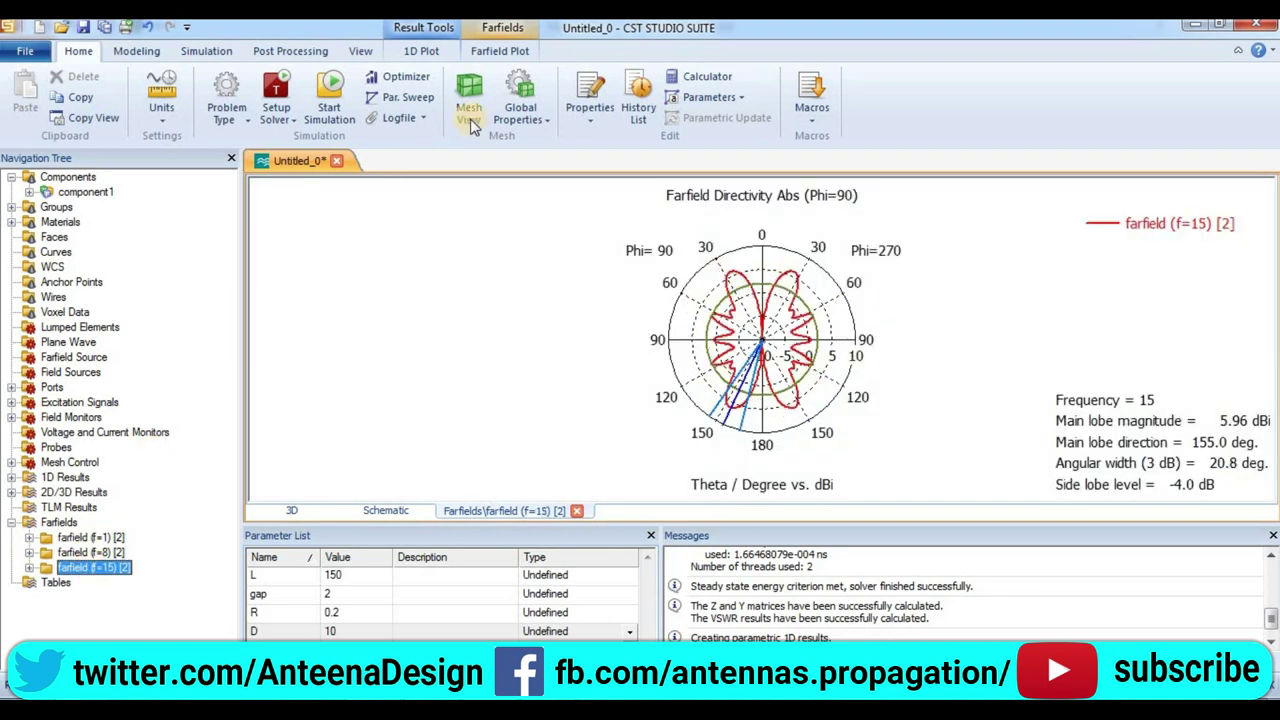
click(502, 53)
click(410, 92)
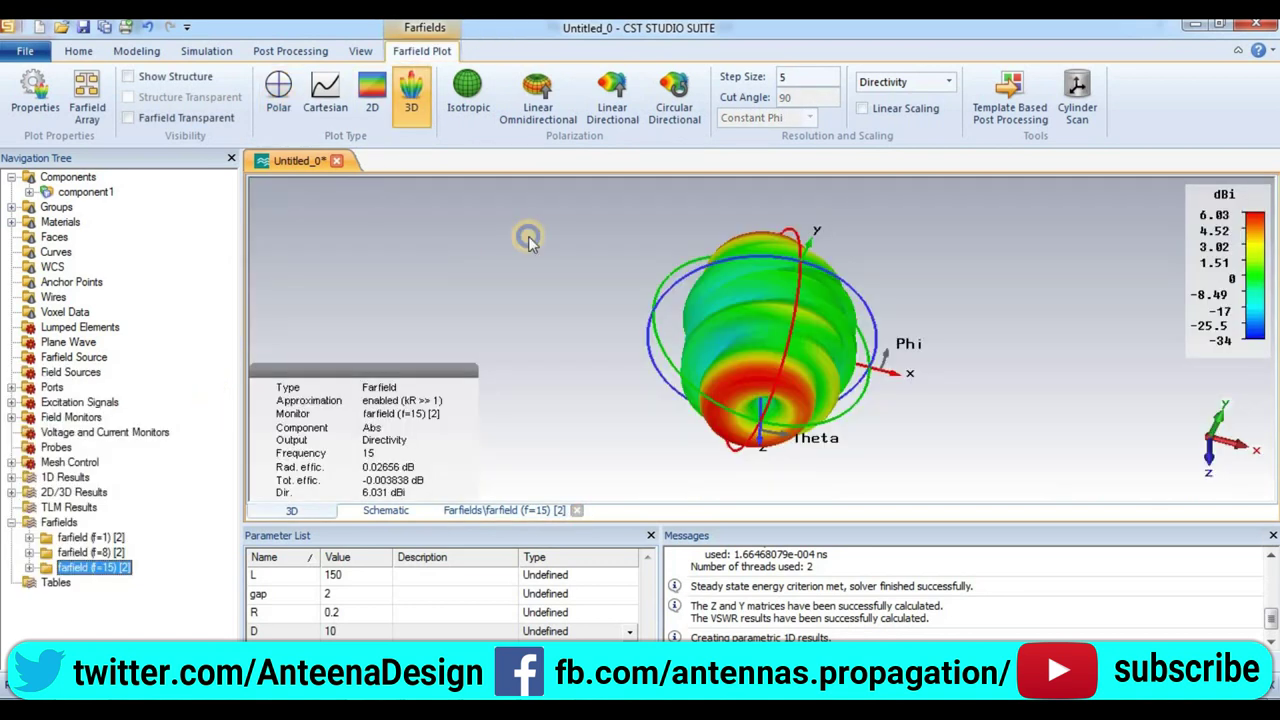
Make the farfield plot transparent and show the dipole structure inside it
right_click(530, 240)
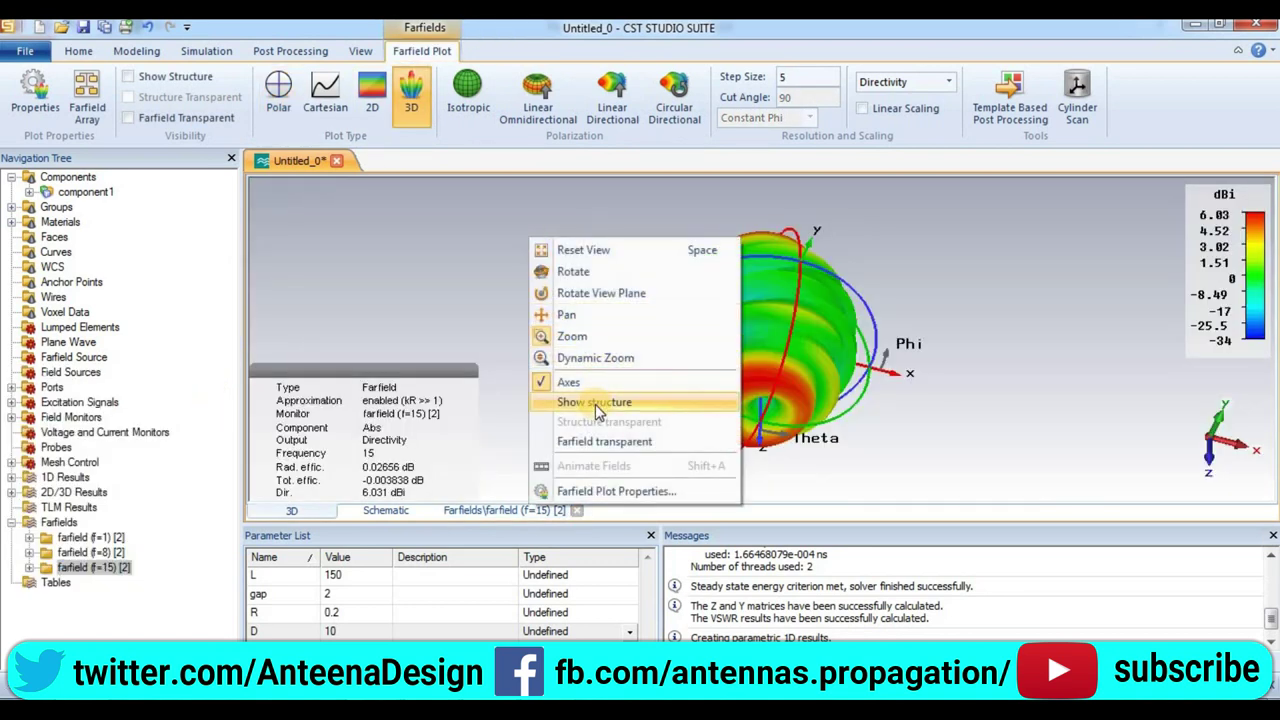
click(590, 441)
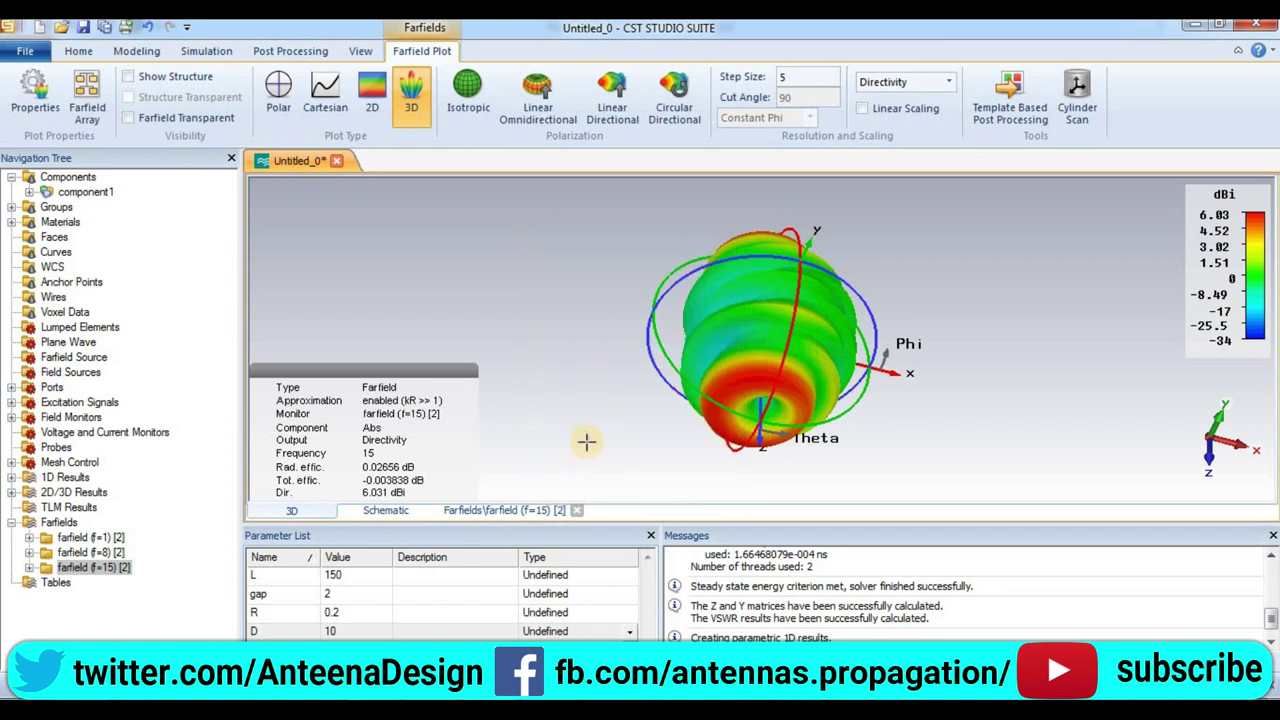
right_click(590, 366)
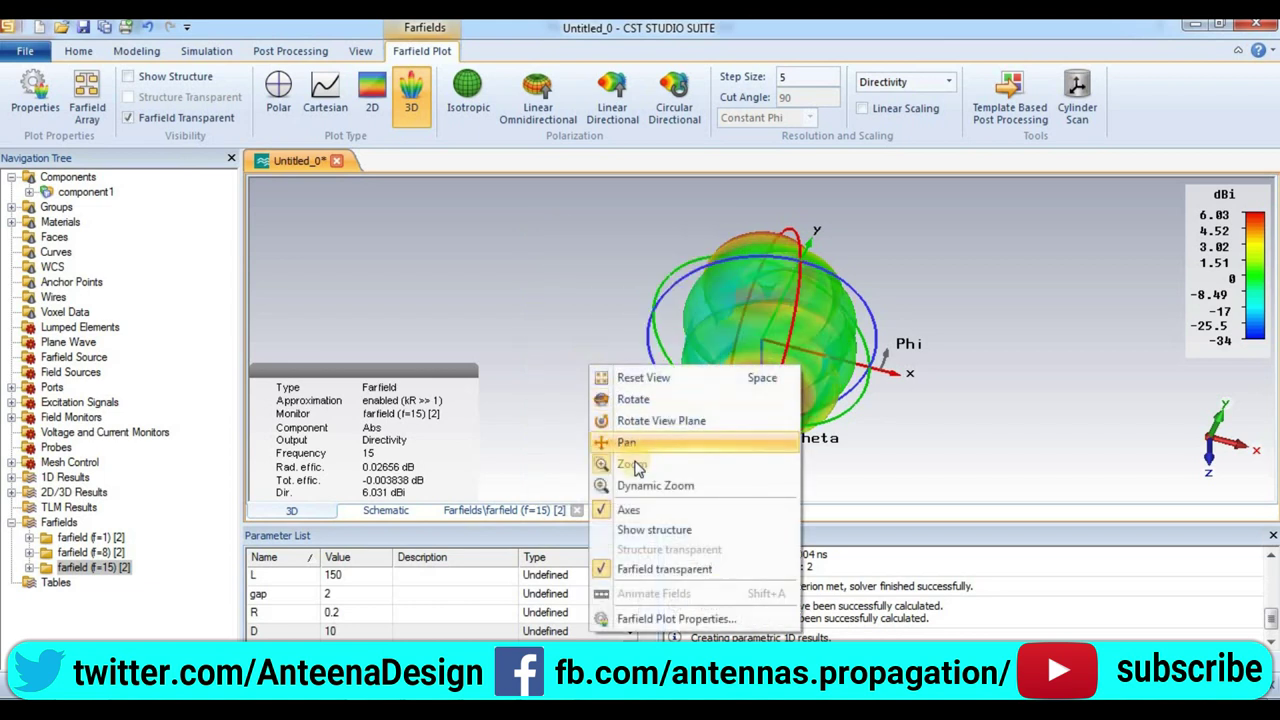
click(640, 538)
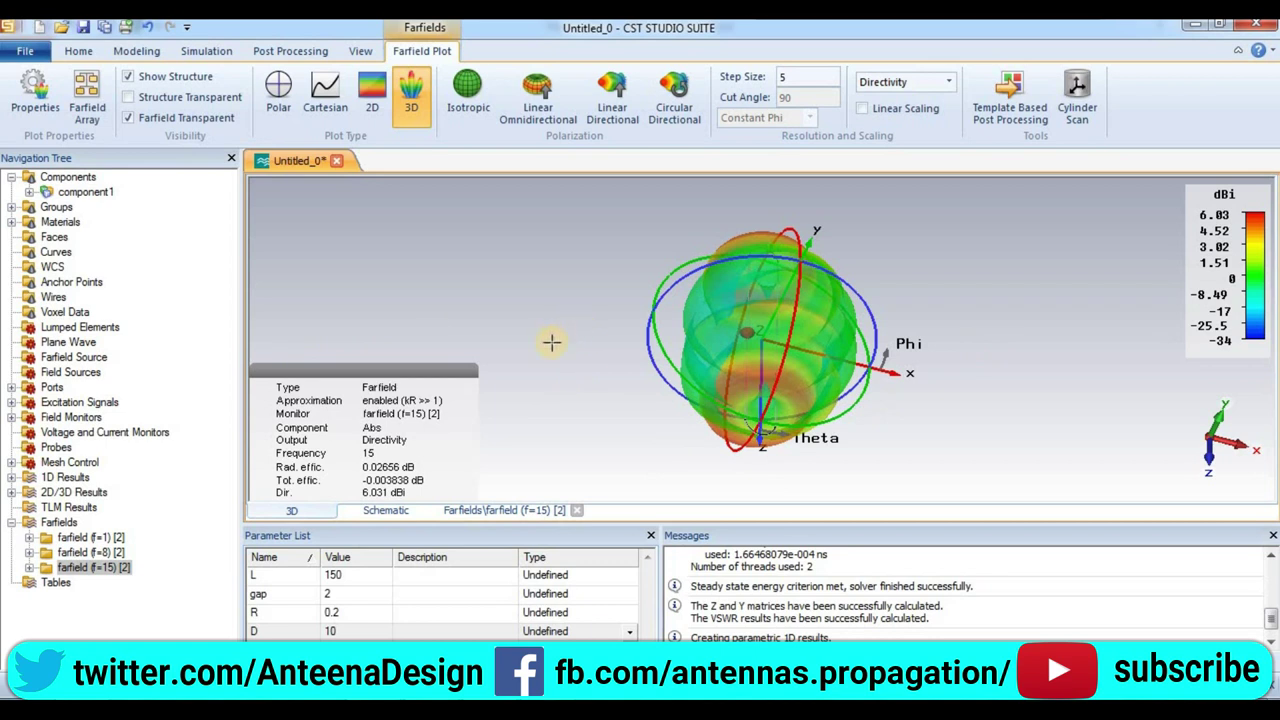
View the 3D farfield patterns at 1, 8 and 15 GHz in turn
click(13, 522)
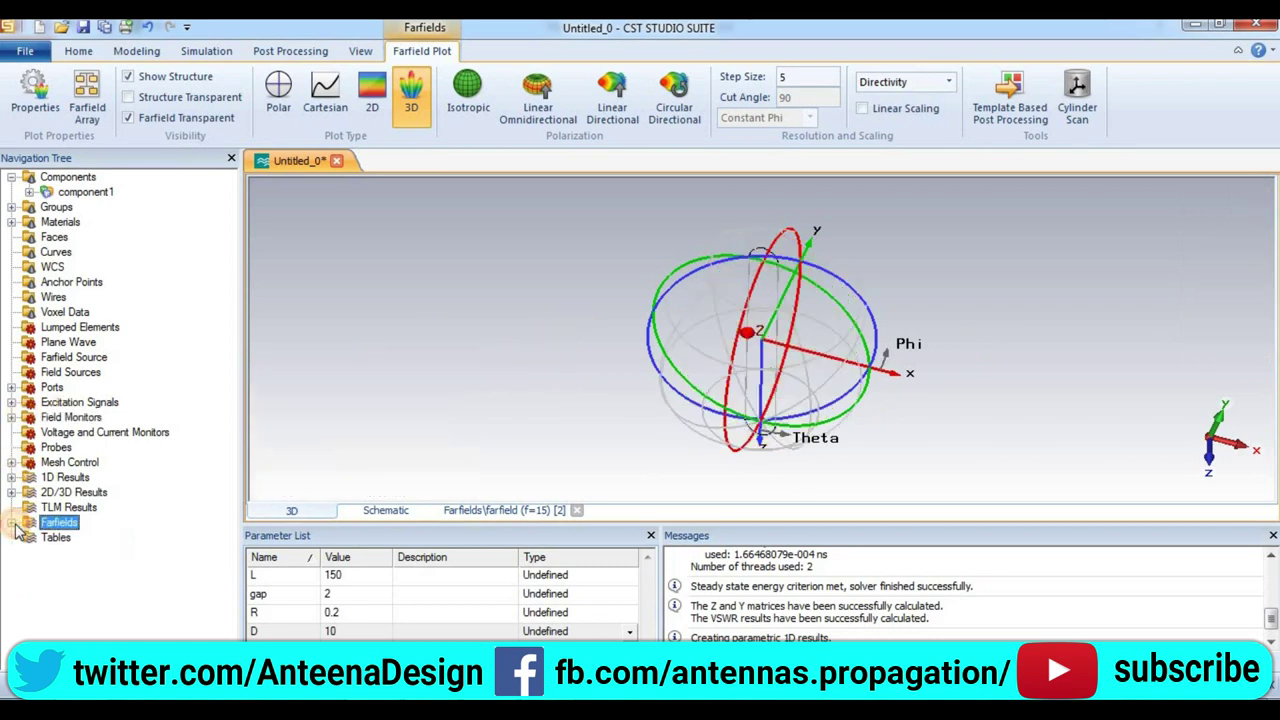
click(11, 522)
click(75, 537)
click(78, 553)
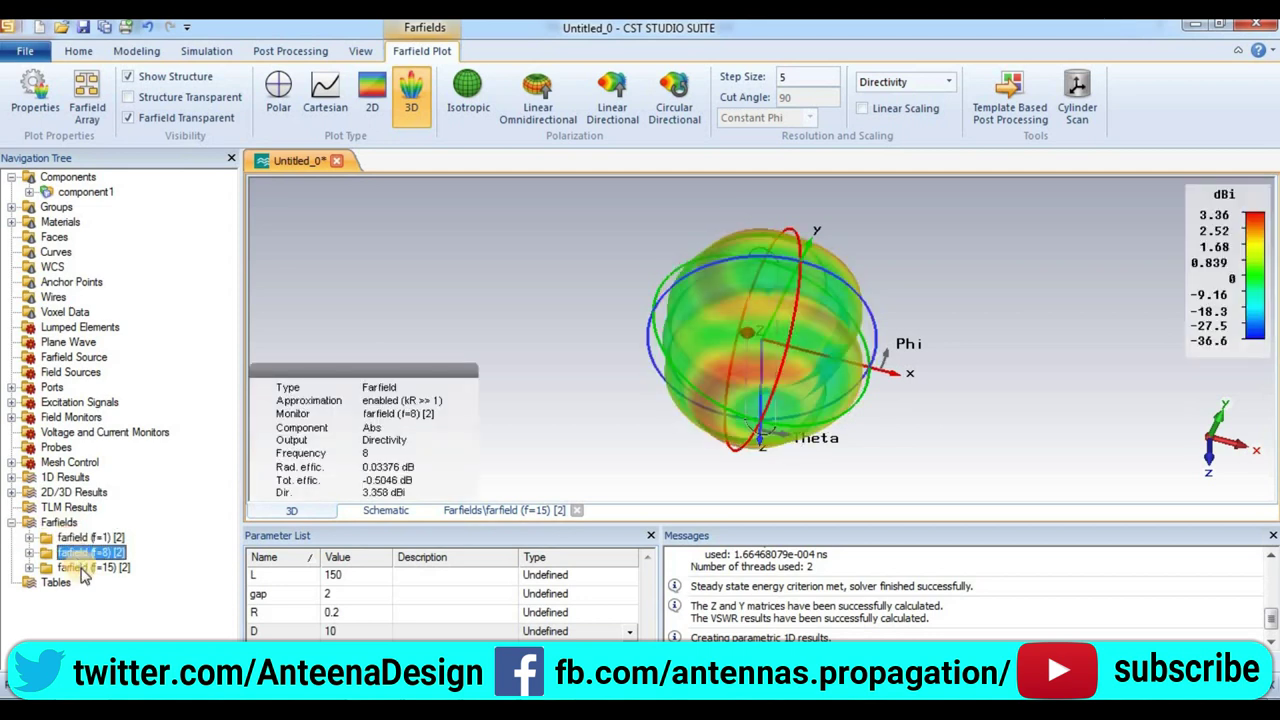
click(79, 567)
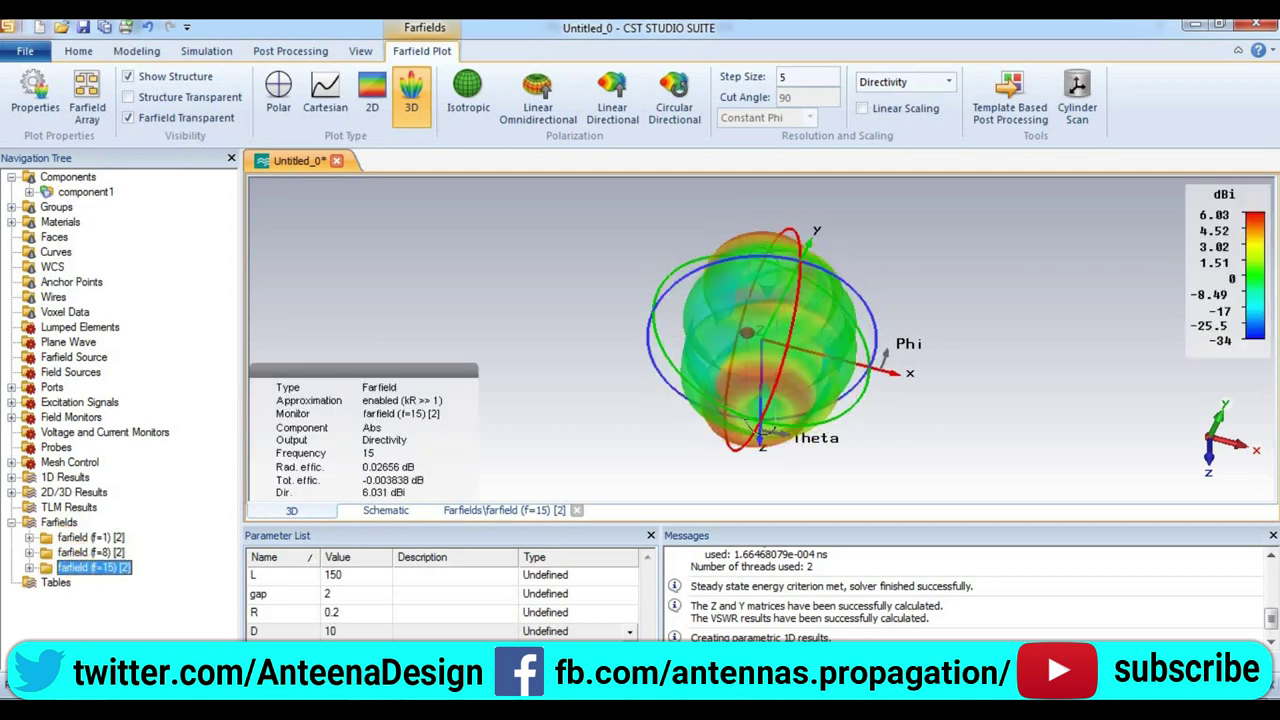
click(11, 523)
click(11, 523)
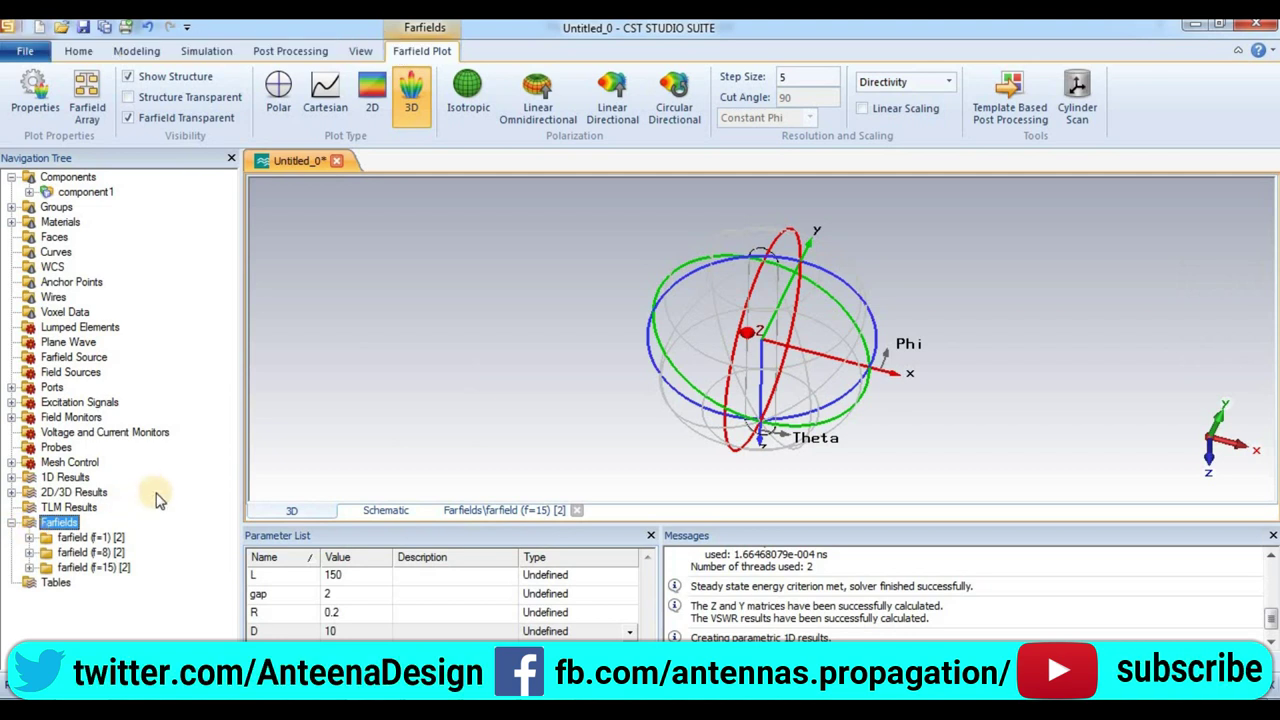